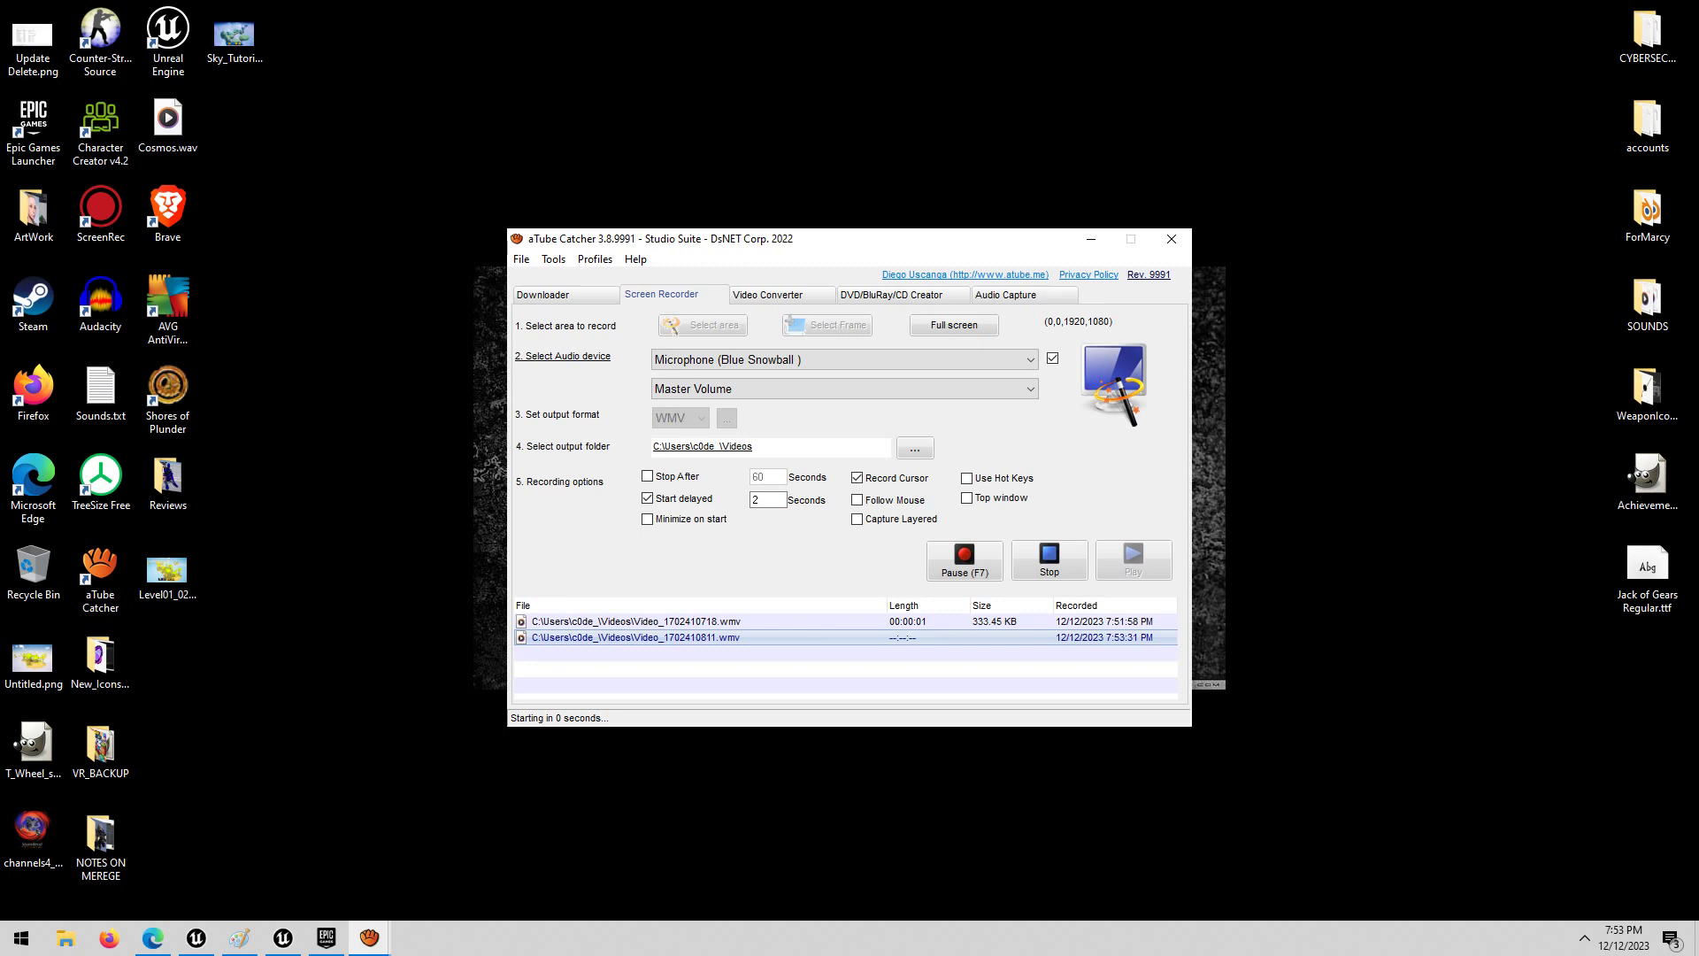
Step: Bring the Unreal Editor with the MainMenu level back to the front from the taskbar
{"action": "left_click", "coordinate": [283, 937]}
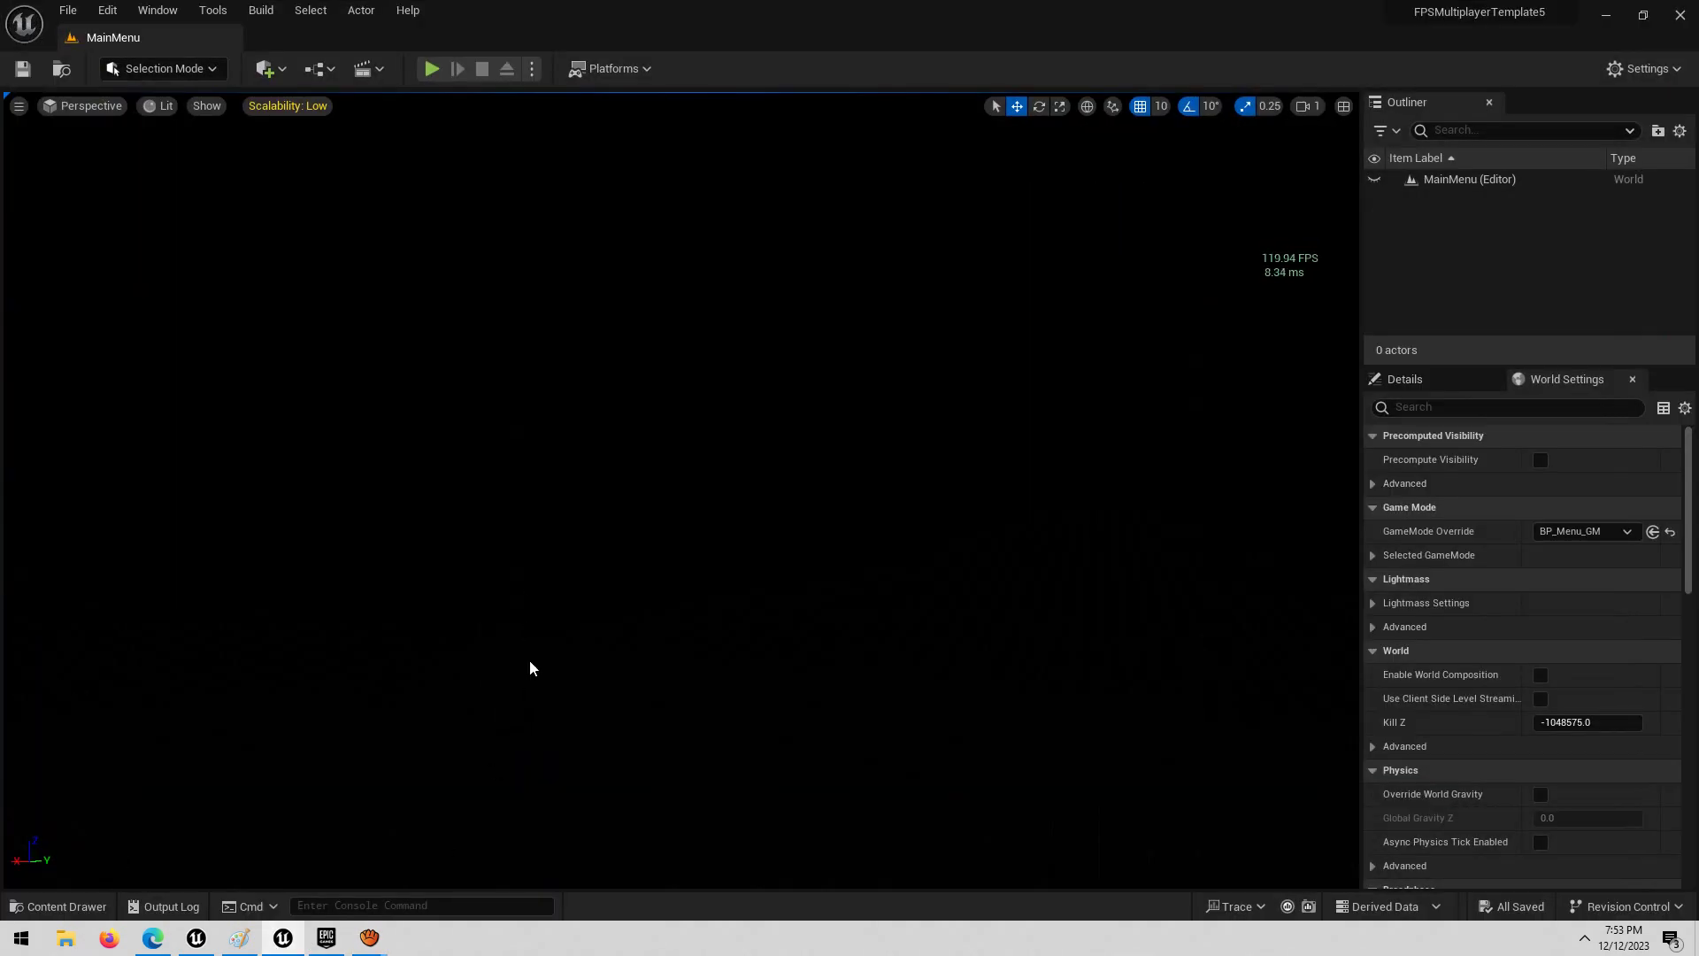
{"action": "left_click", "coordinate": [326, 937]}
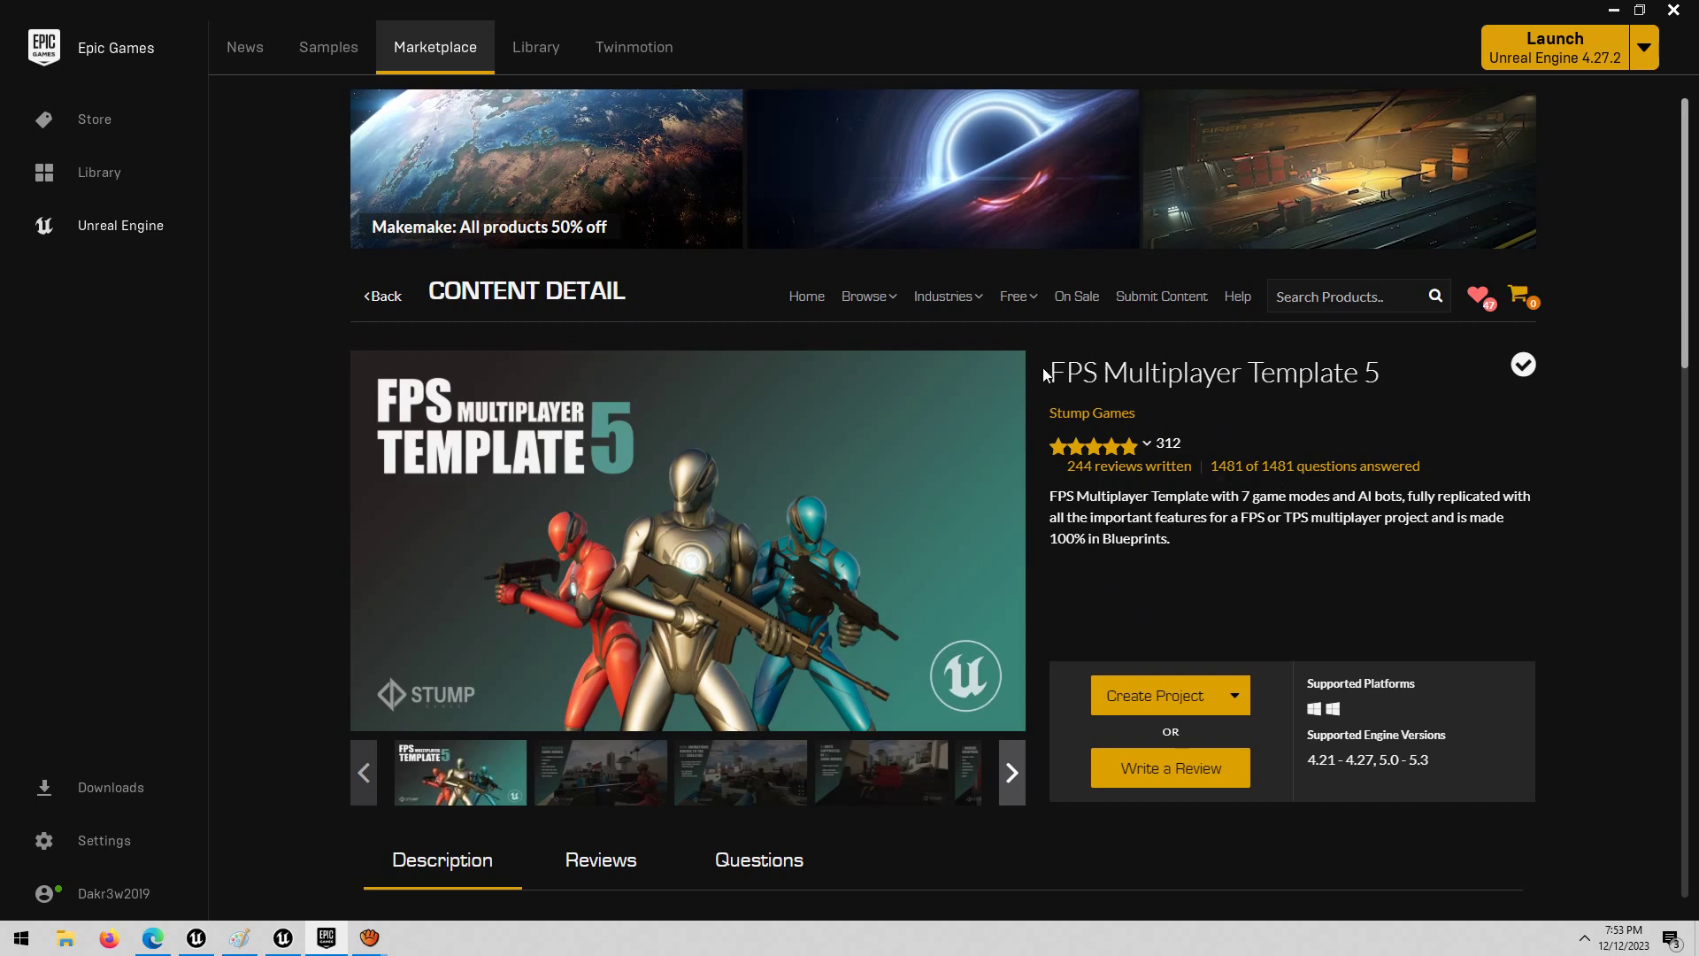
{"action": "left_click_drag", "start_coordinate": [1382, 373], "coordinate": [925, 295]}
{"action": "left_click", "coordinate": [1190, 509]}
Step: Start Play In Editor and show the frame-rate readout with the 'stat fps' console command
{"action": "left_click", "coordinate": [283, 937]}
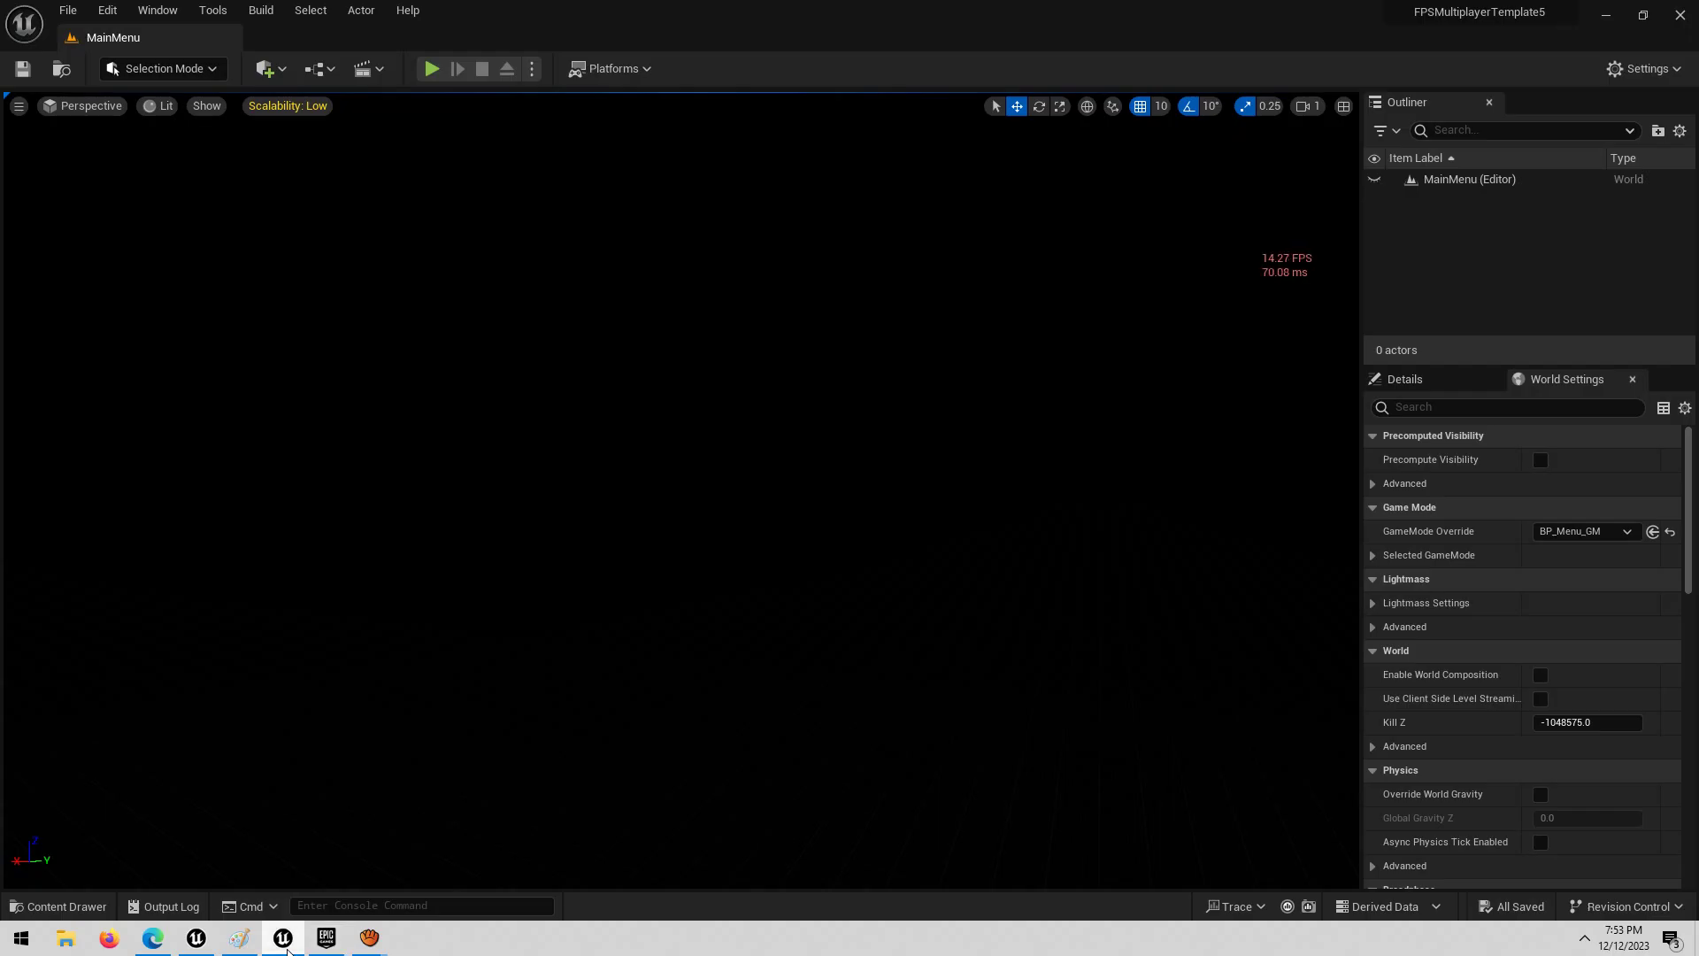
{"action": "left_click", "coordinate": [432, 70]}
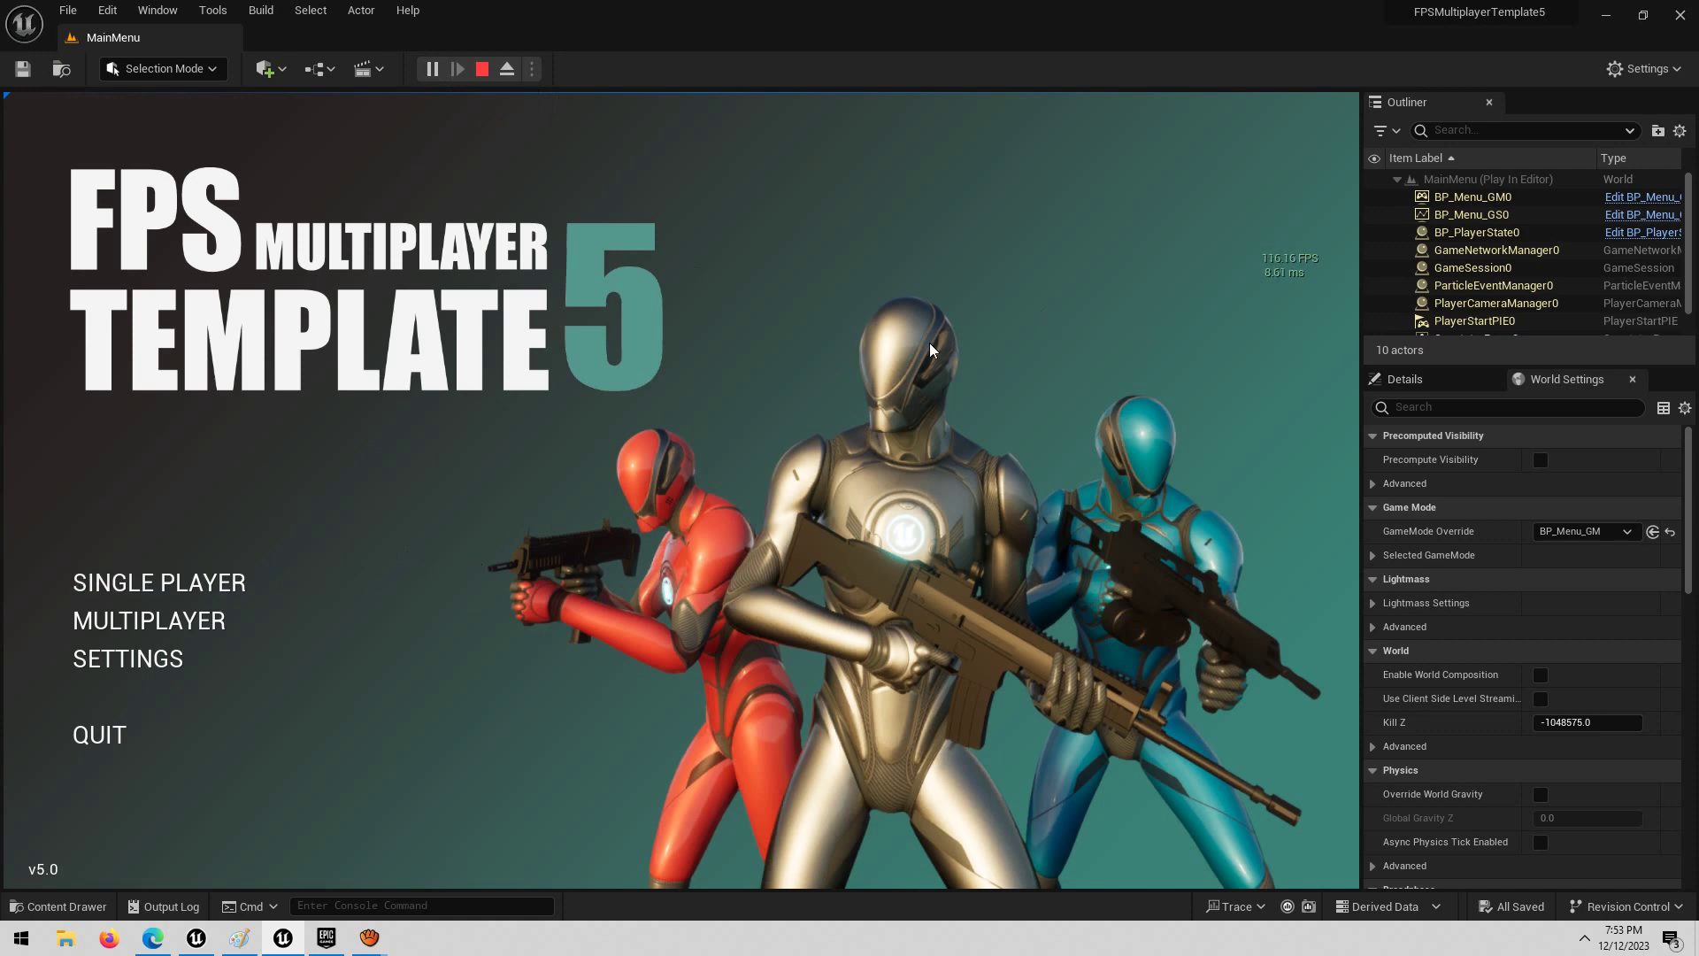
{"action": "key", "text": "grave"}
{"action": "type", "text": "stat fps"}
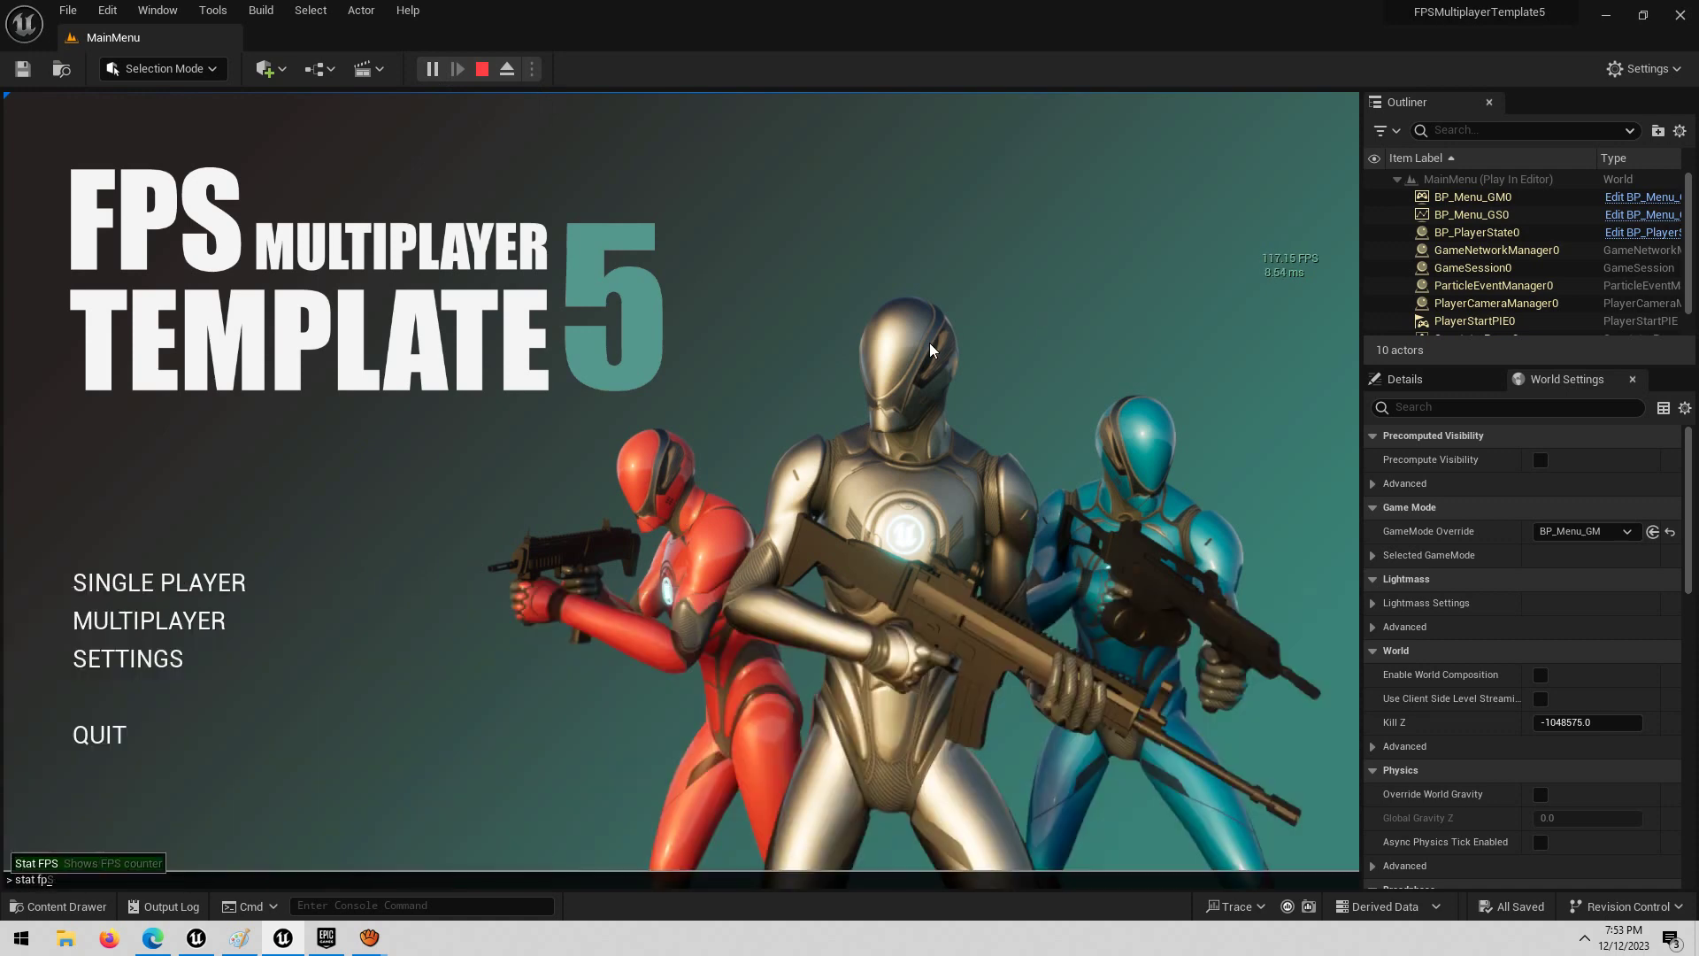
{"action": "key", "text": "Return"}
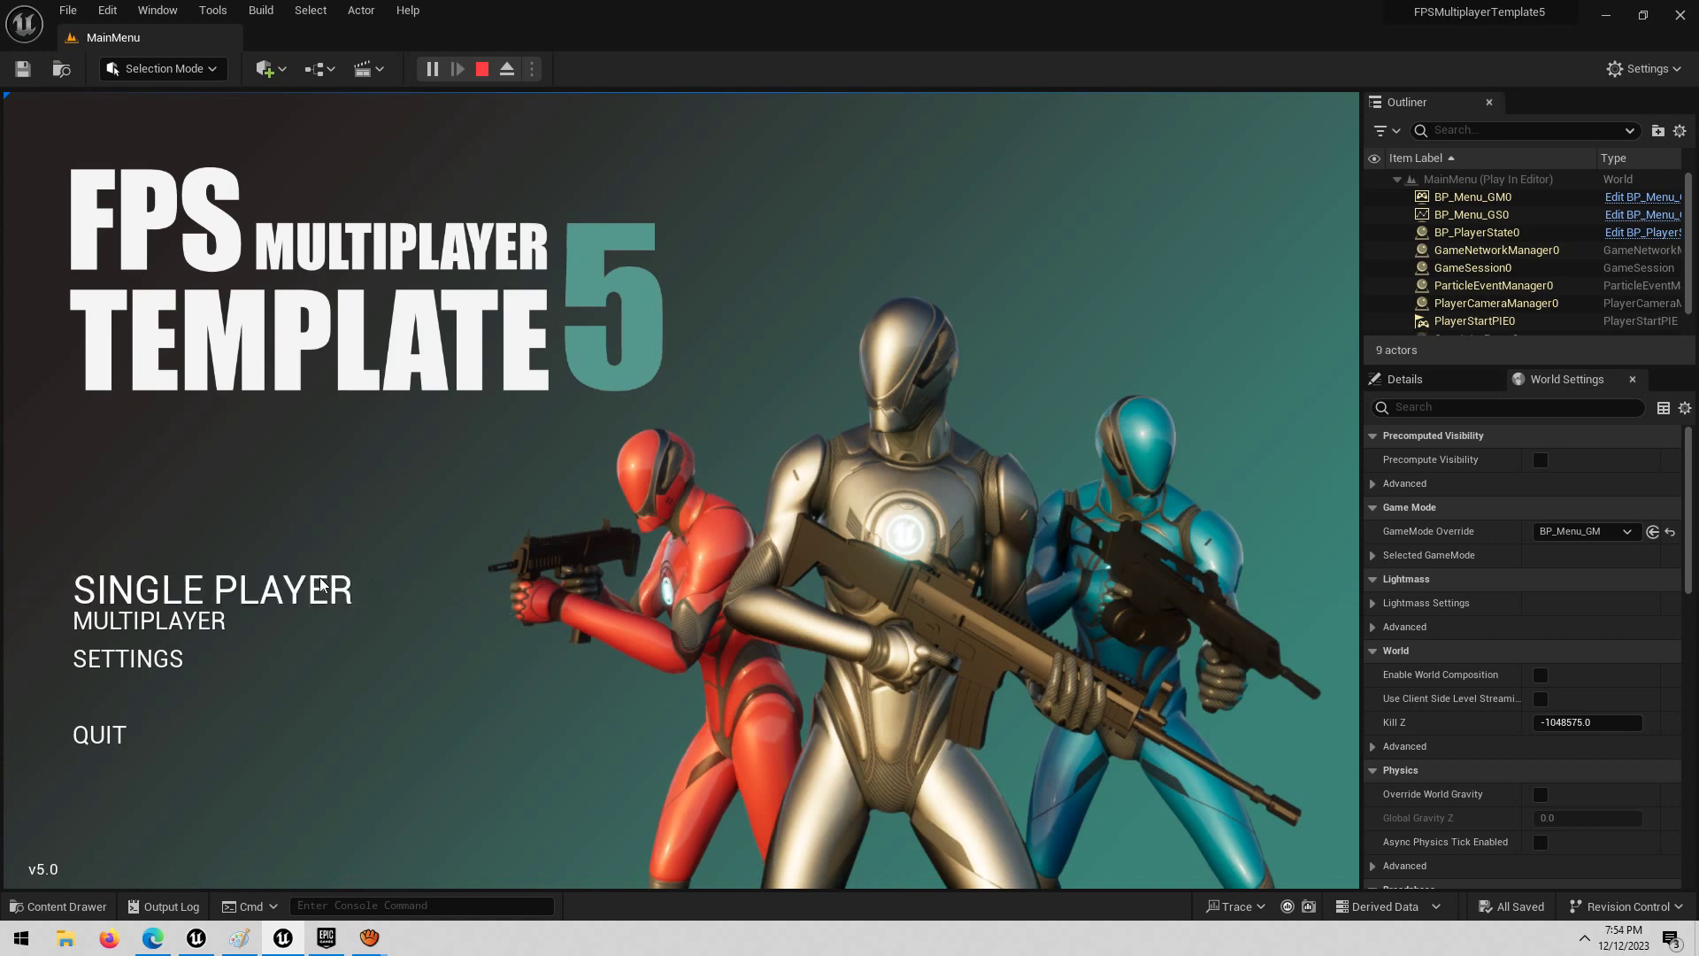
Step: Set up a Single Player game in Kill Confirmed mode and start the match
{"action": "left_click", "coordinate": [163, 595]}
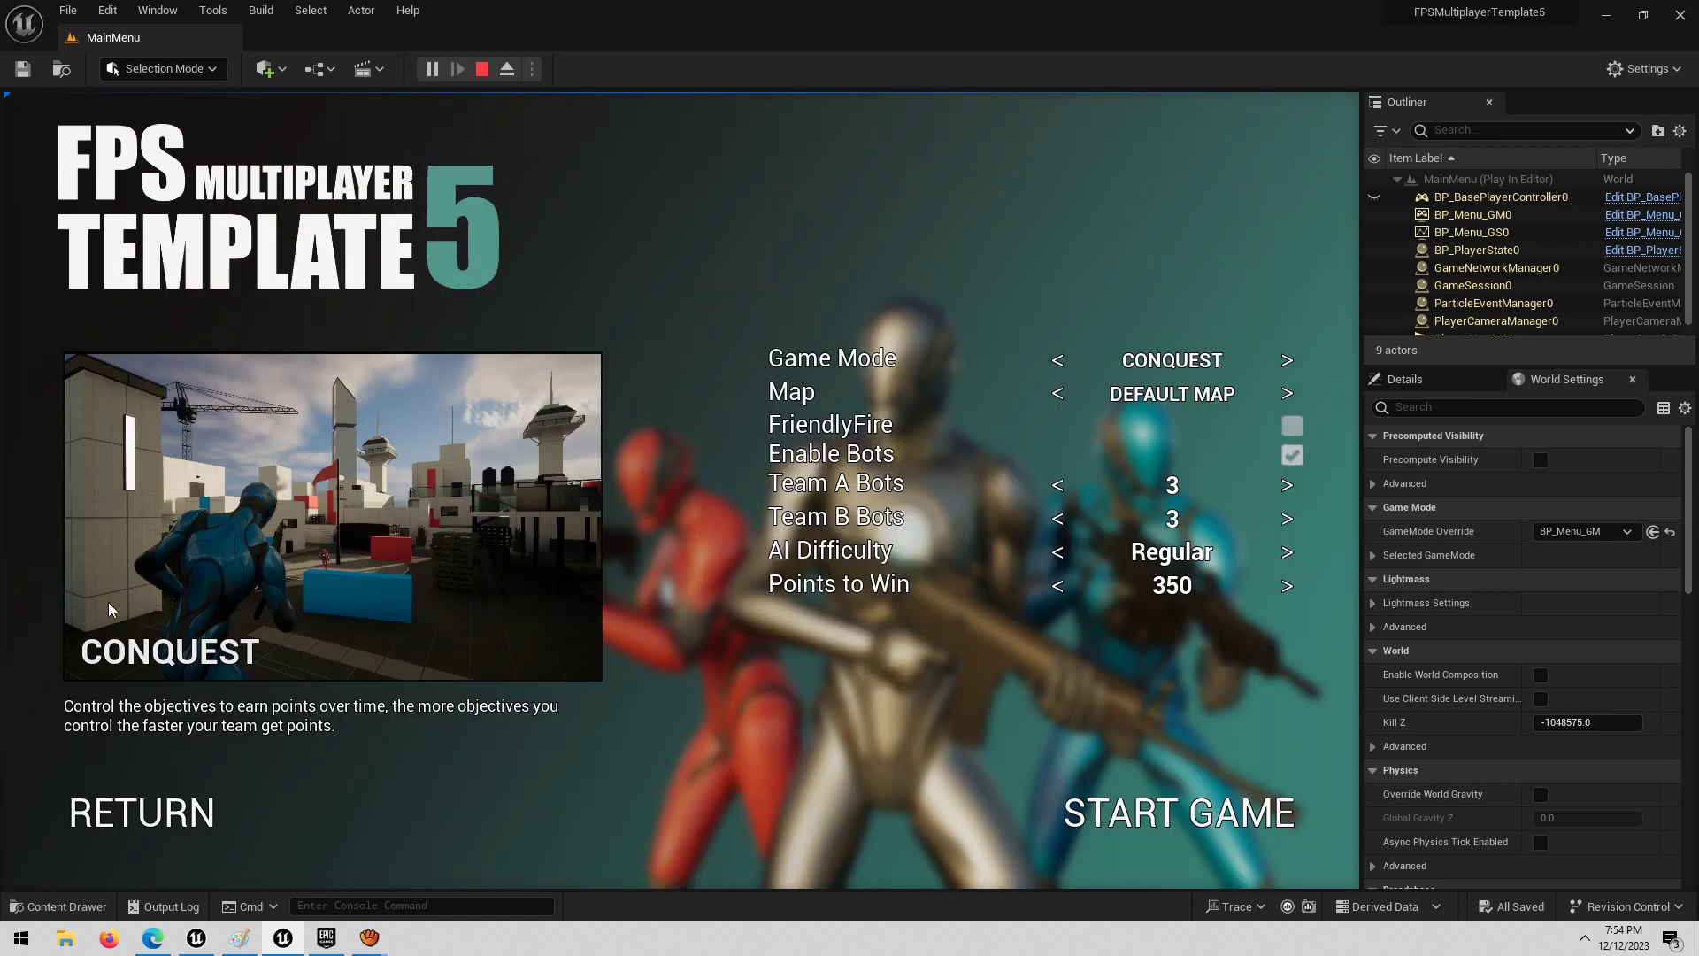
{"action": "left_click", "coordinate": [1286, 361]}
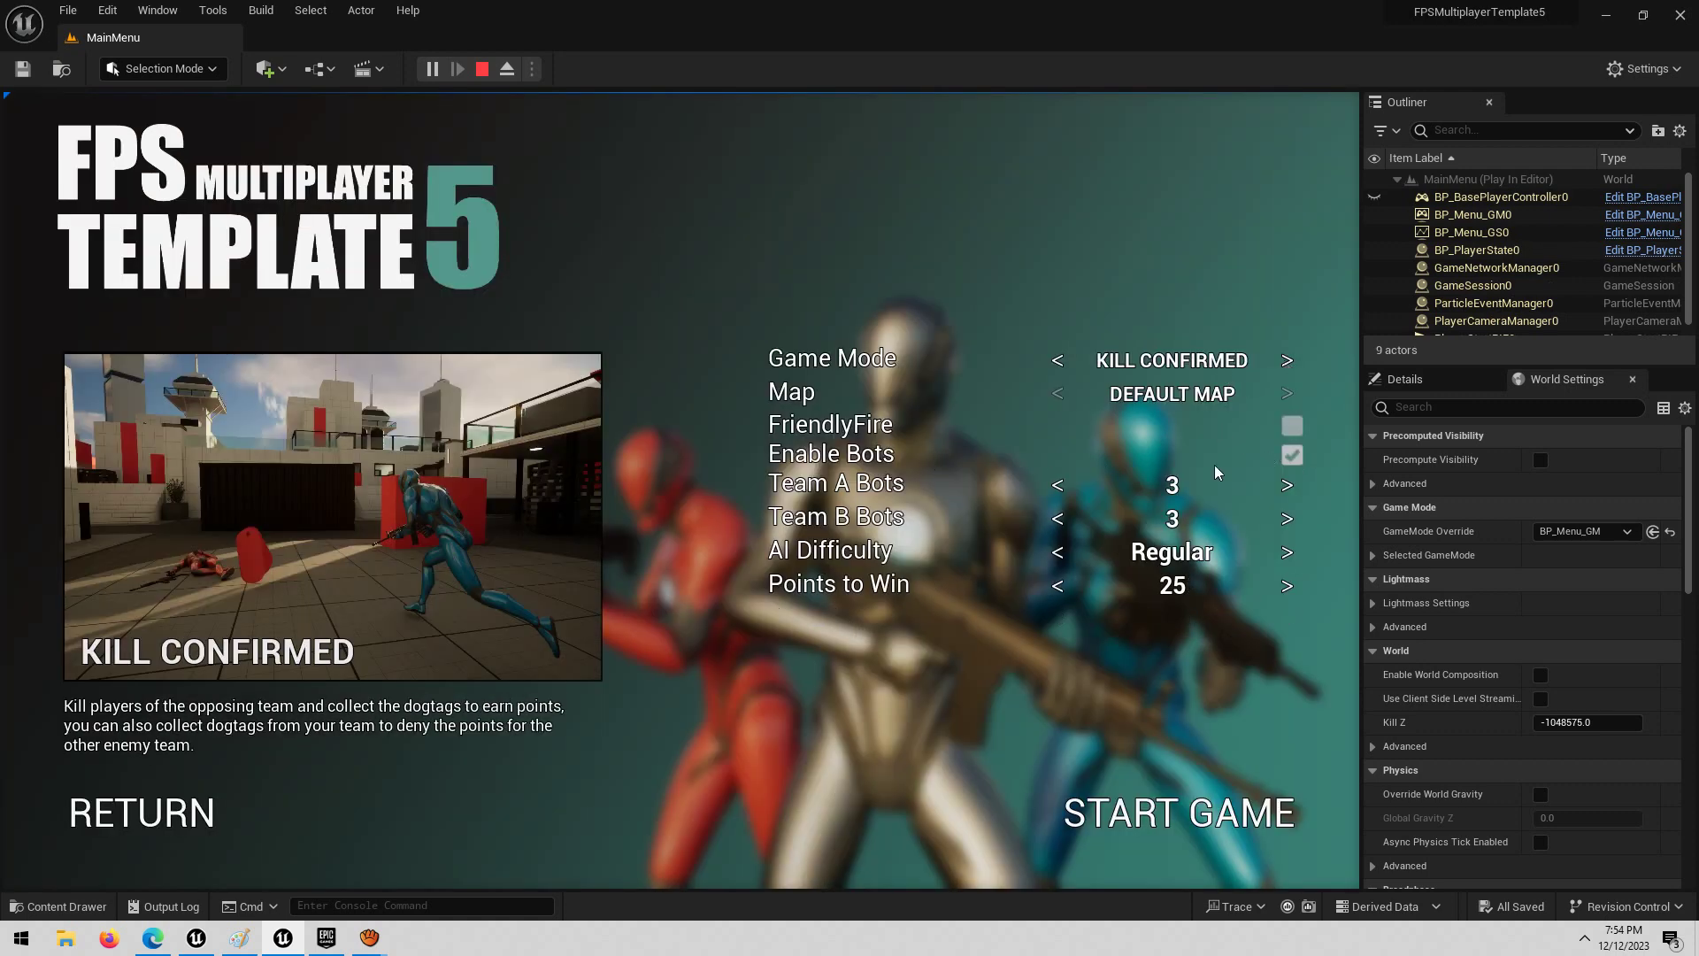
{"action": "left_click", "coordinate": [1140, 799]}
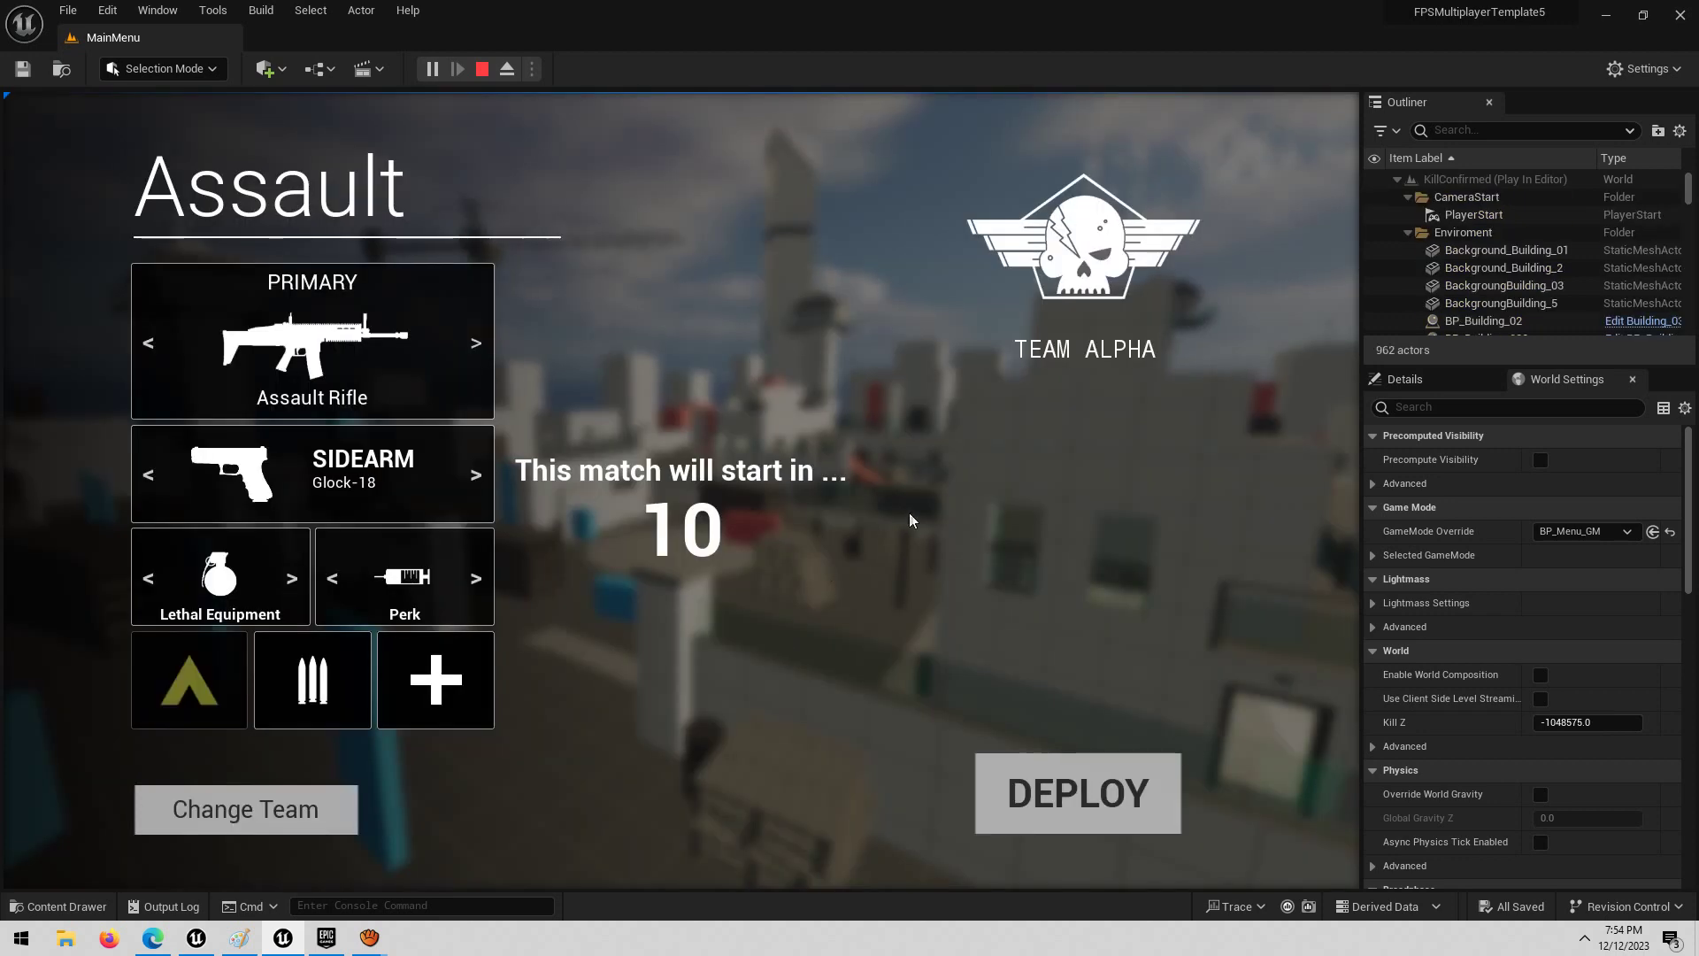
Step: Deploy into the match and walk past the barrels and the pillar
{"action": "left_click", "coordinate": [1027, 801]}
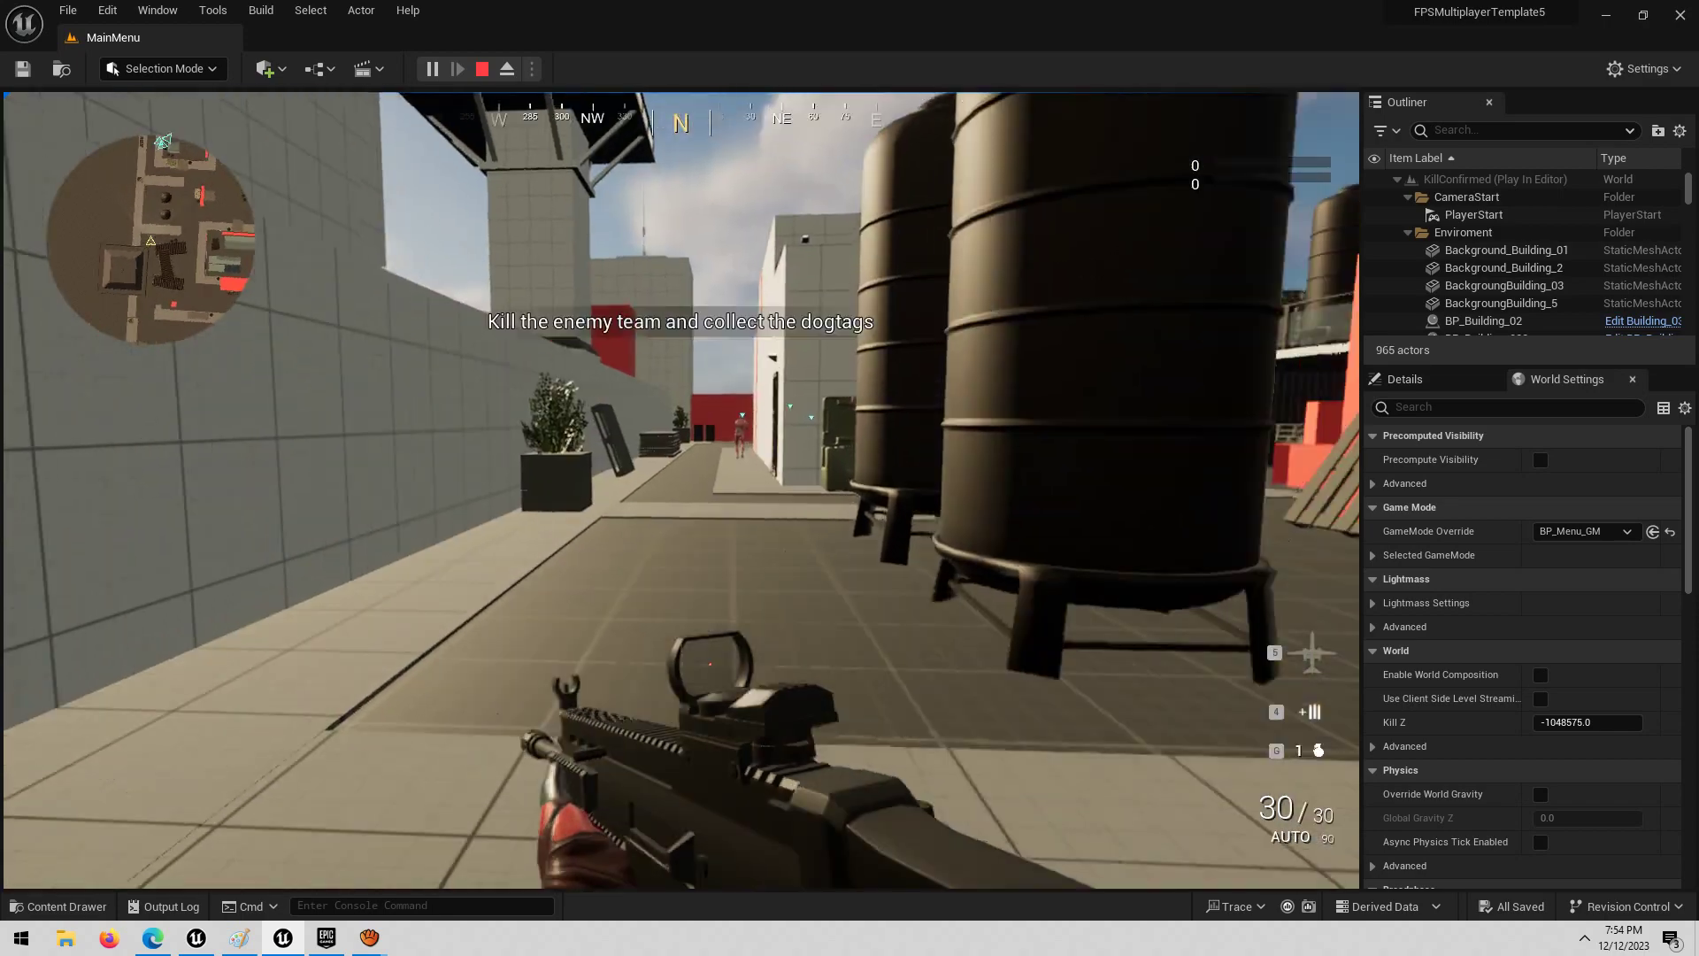
{"action": "key", "text": "w"}
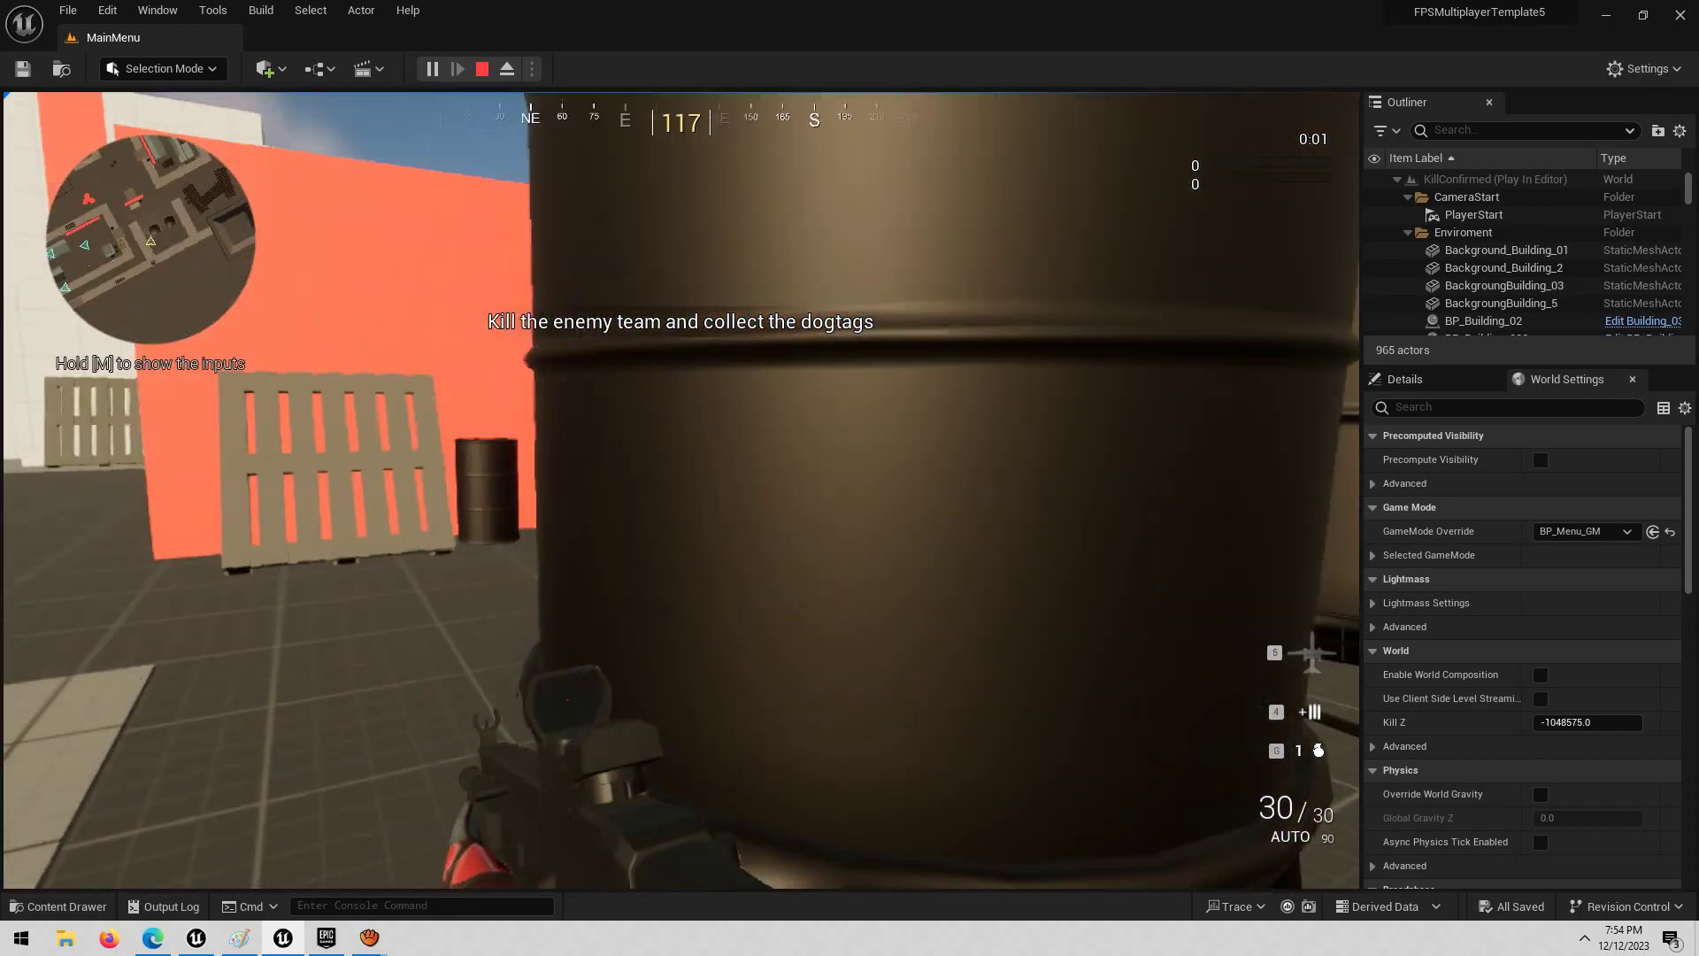
{"action": "key", "text": "w"}
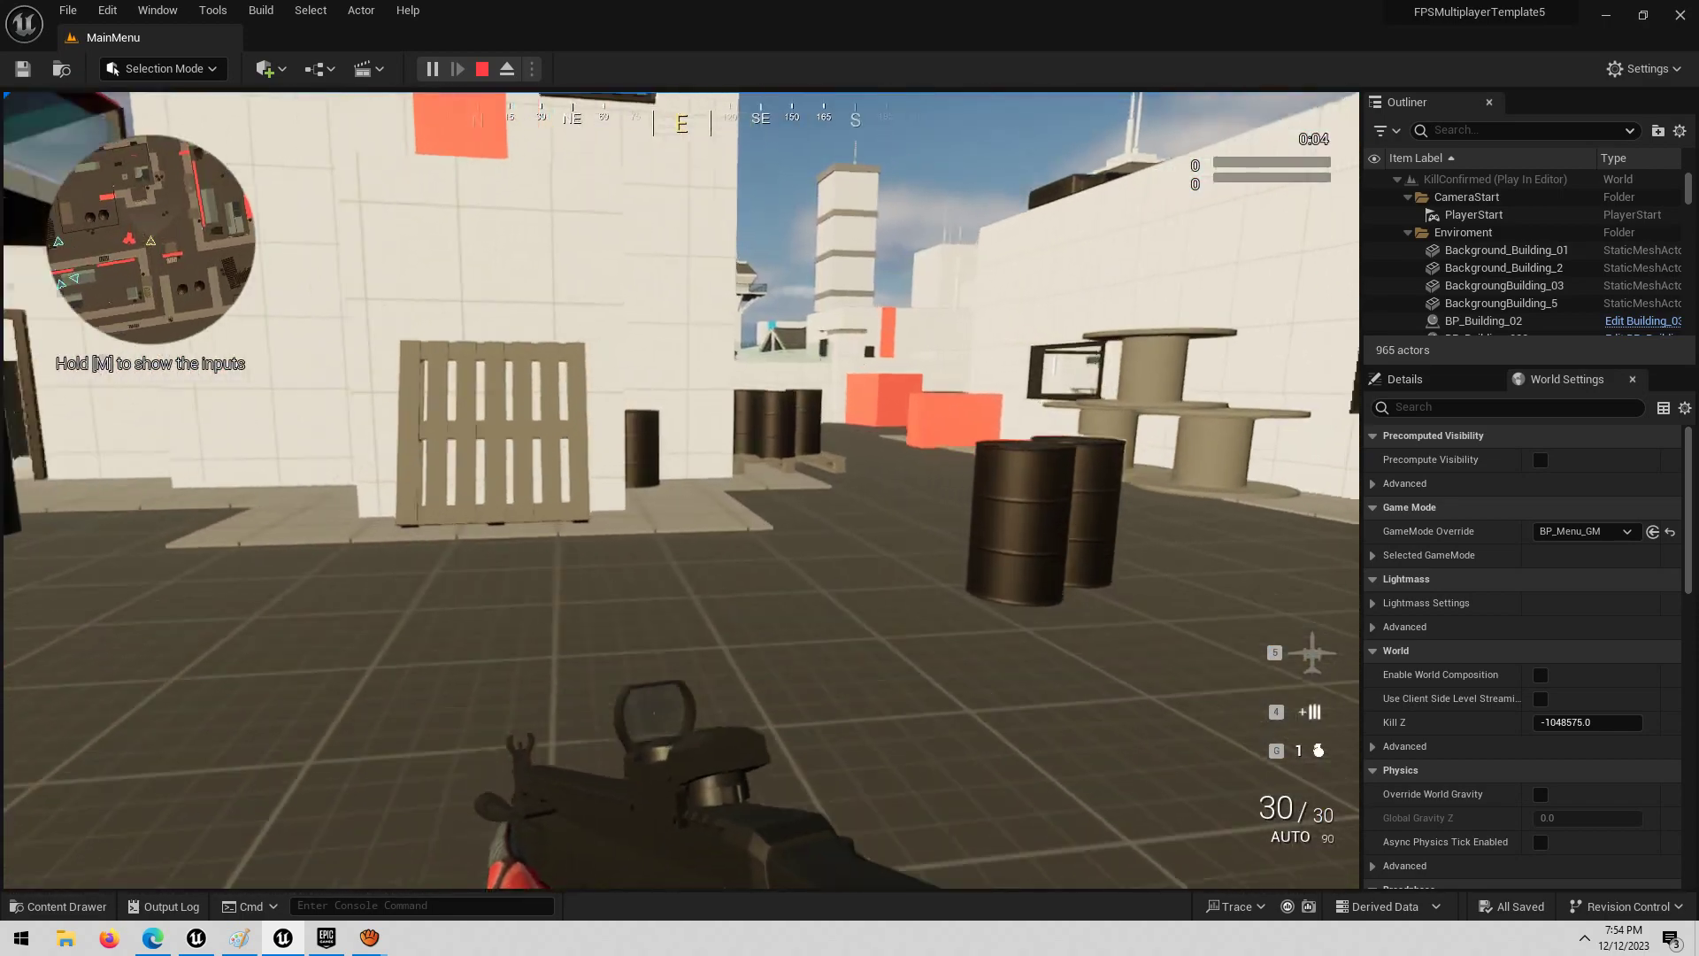
{"action": "key", "text": "w"}
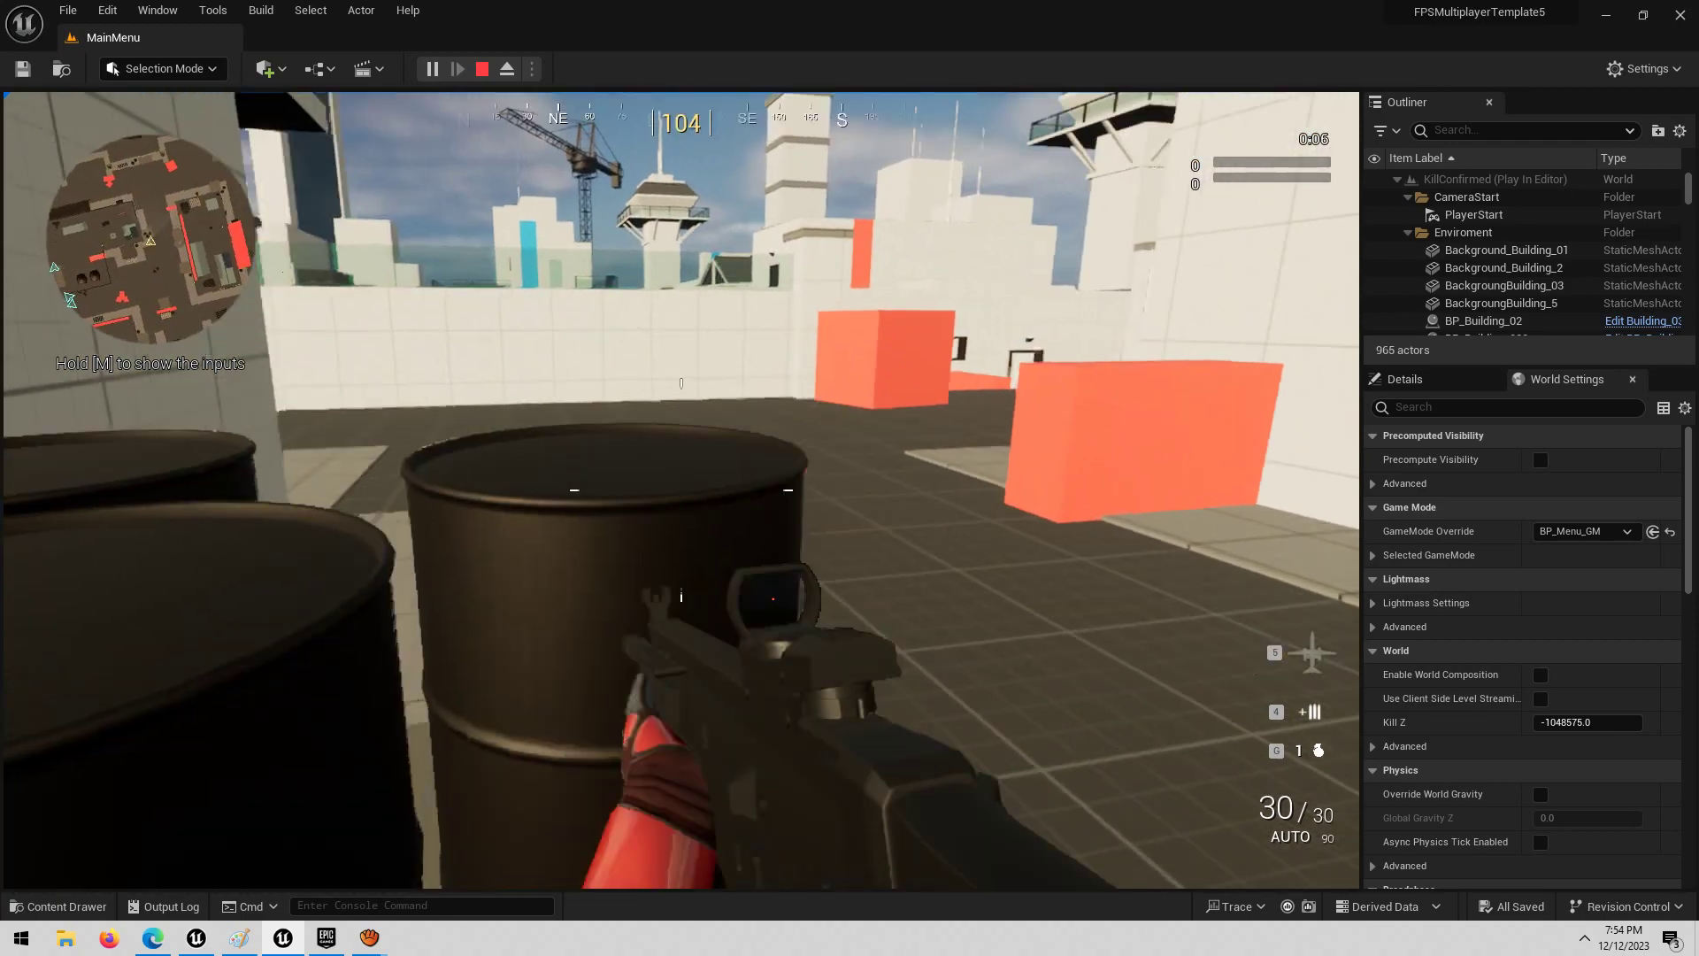
{"action": "key", "text": "w"}
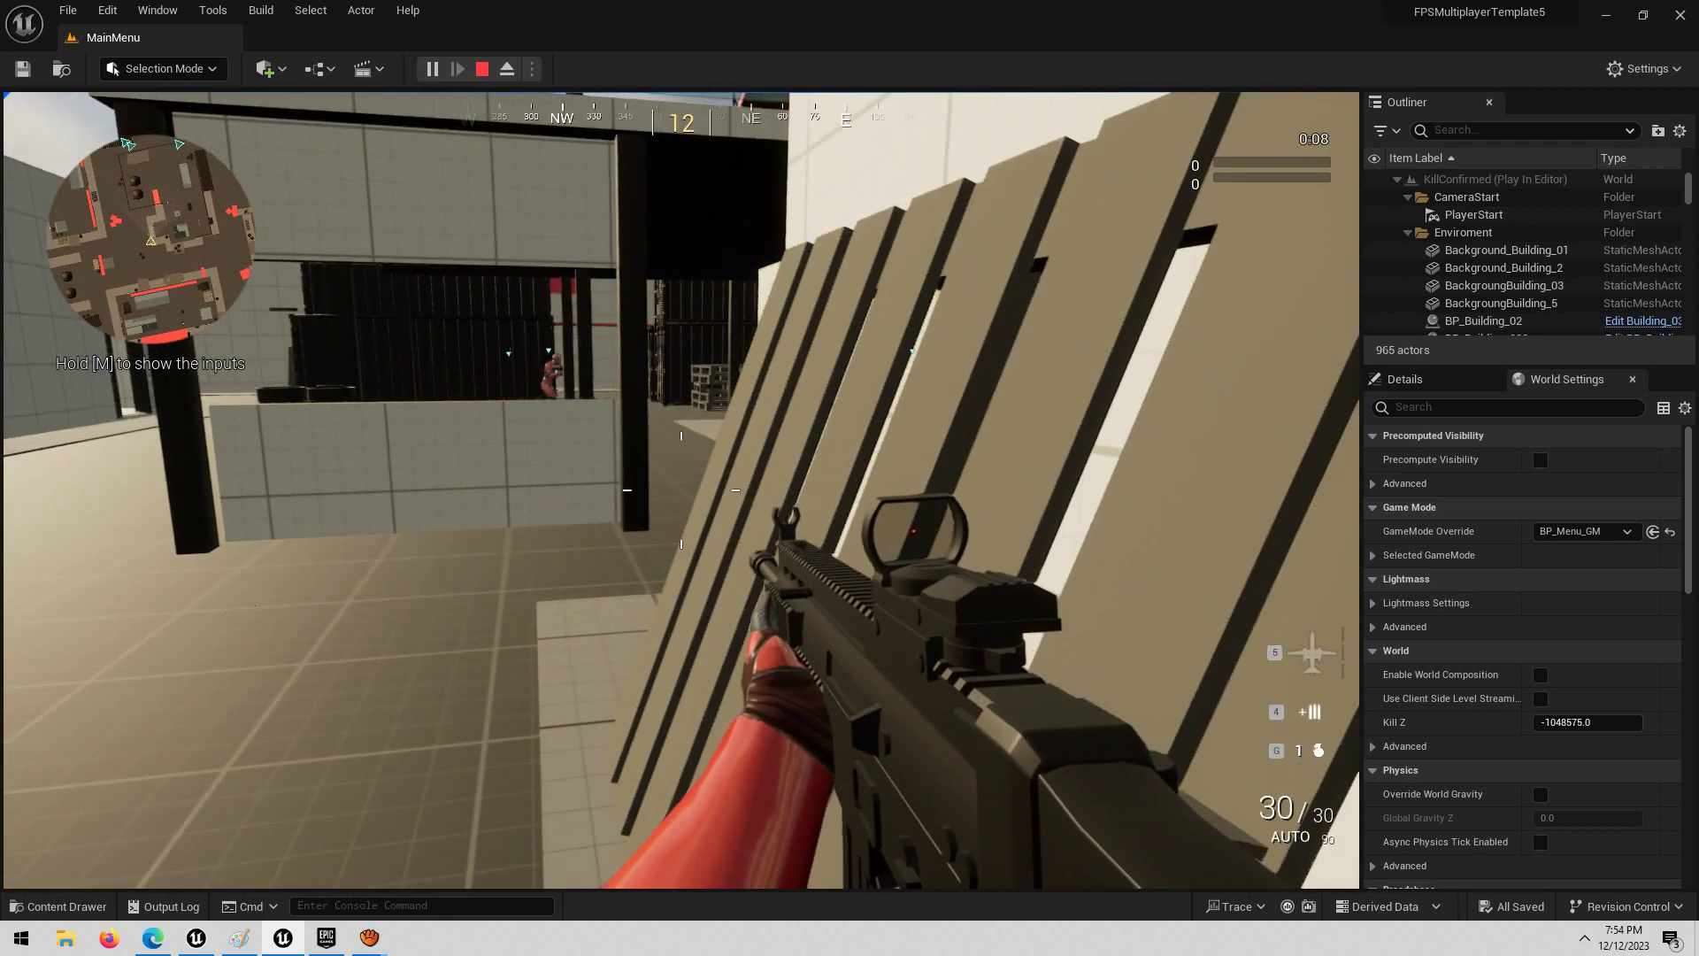
{"action": "key", "text": "a"}
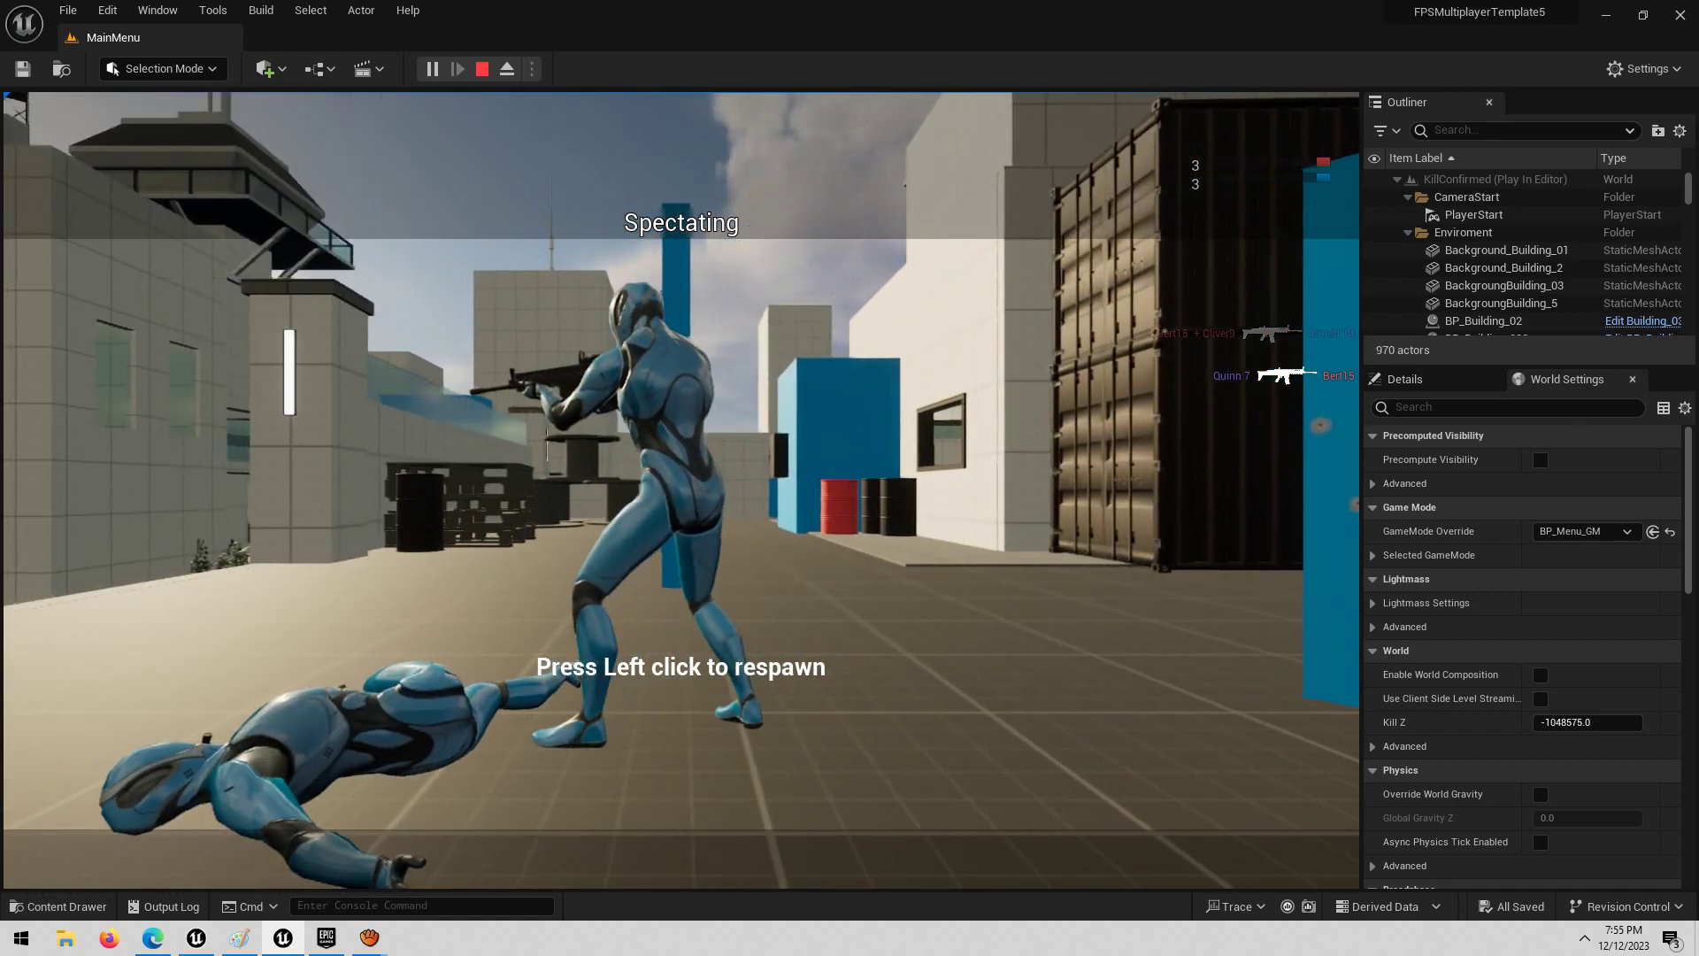
Step: Respawn, deploy again, and walk between the shipping containers into the open
{"action": "left_click", "coordinate": [8, 831]}
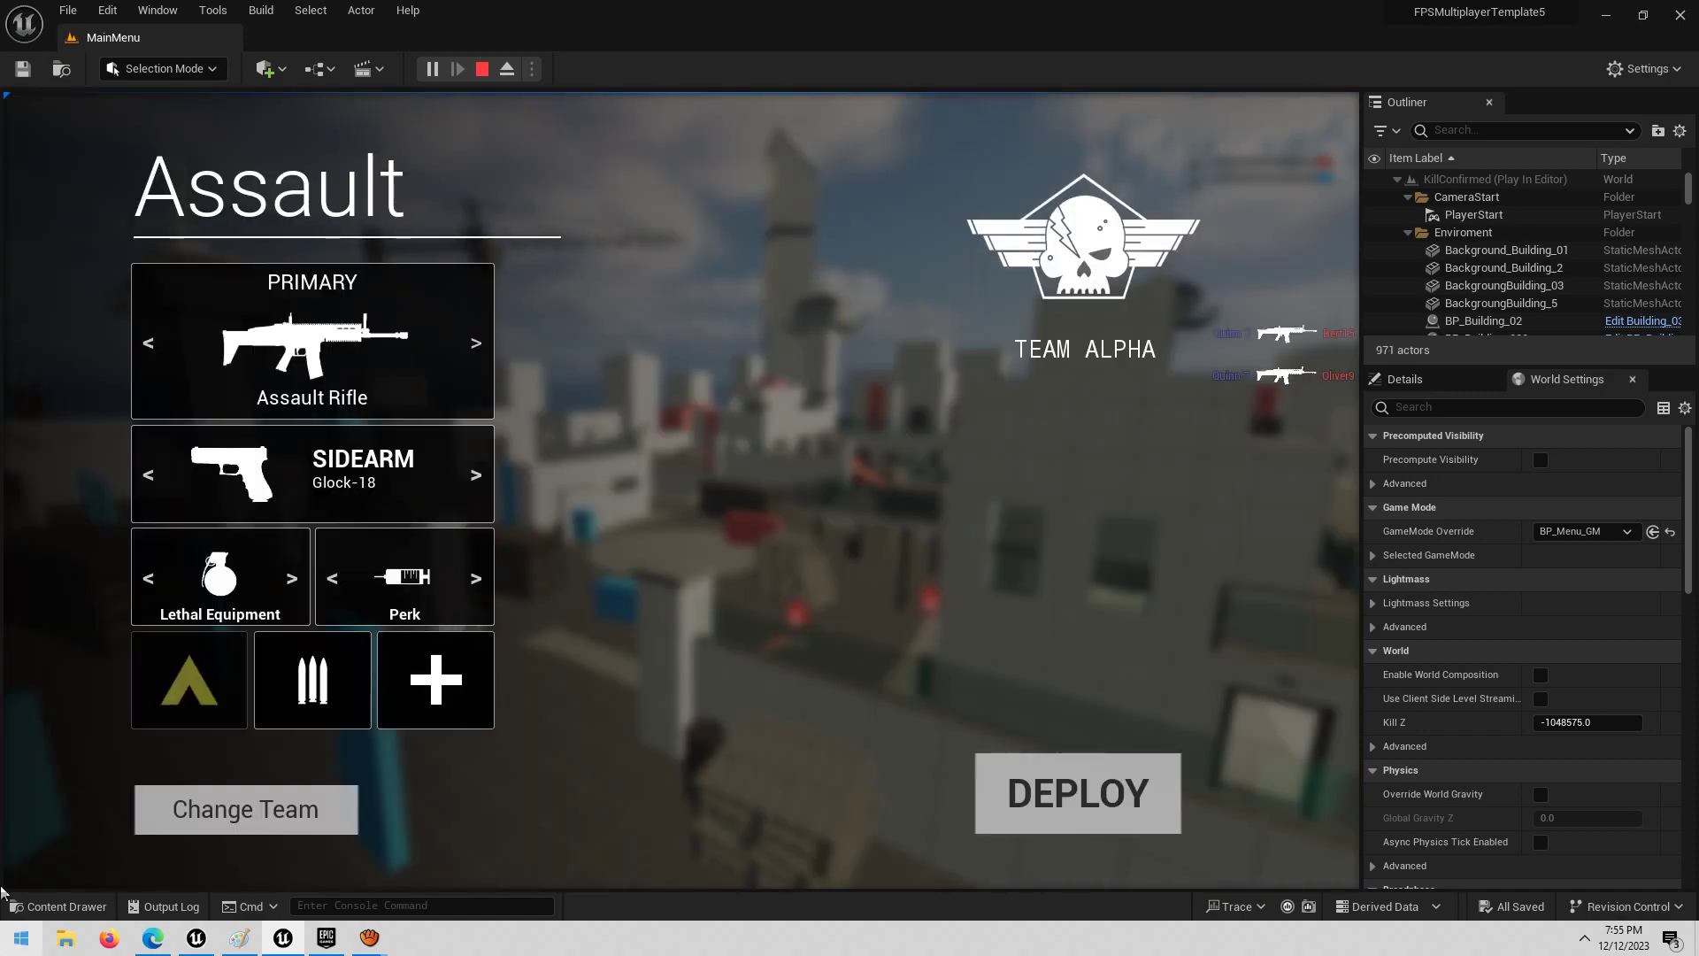
{"action": "left_click", "coordinate": [1078, 793]}
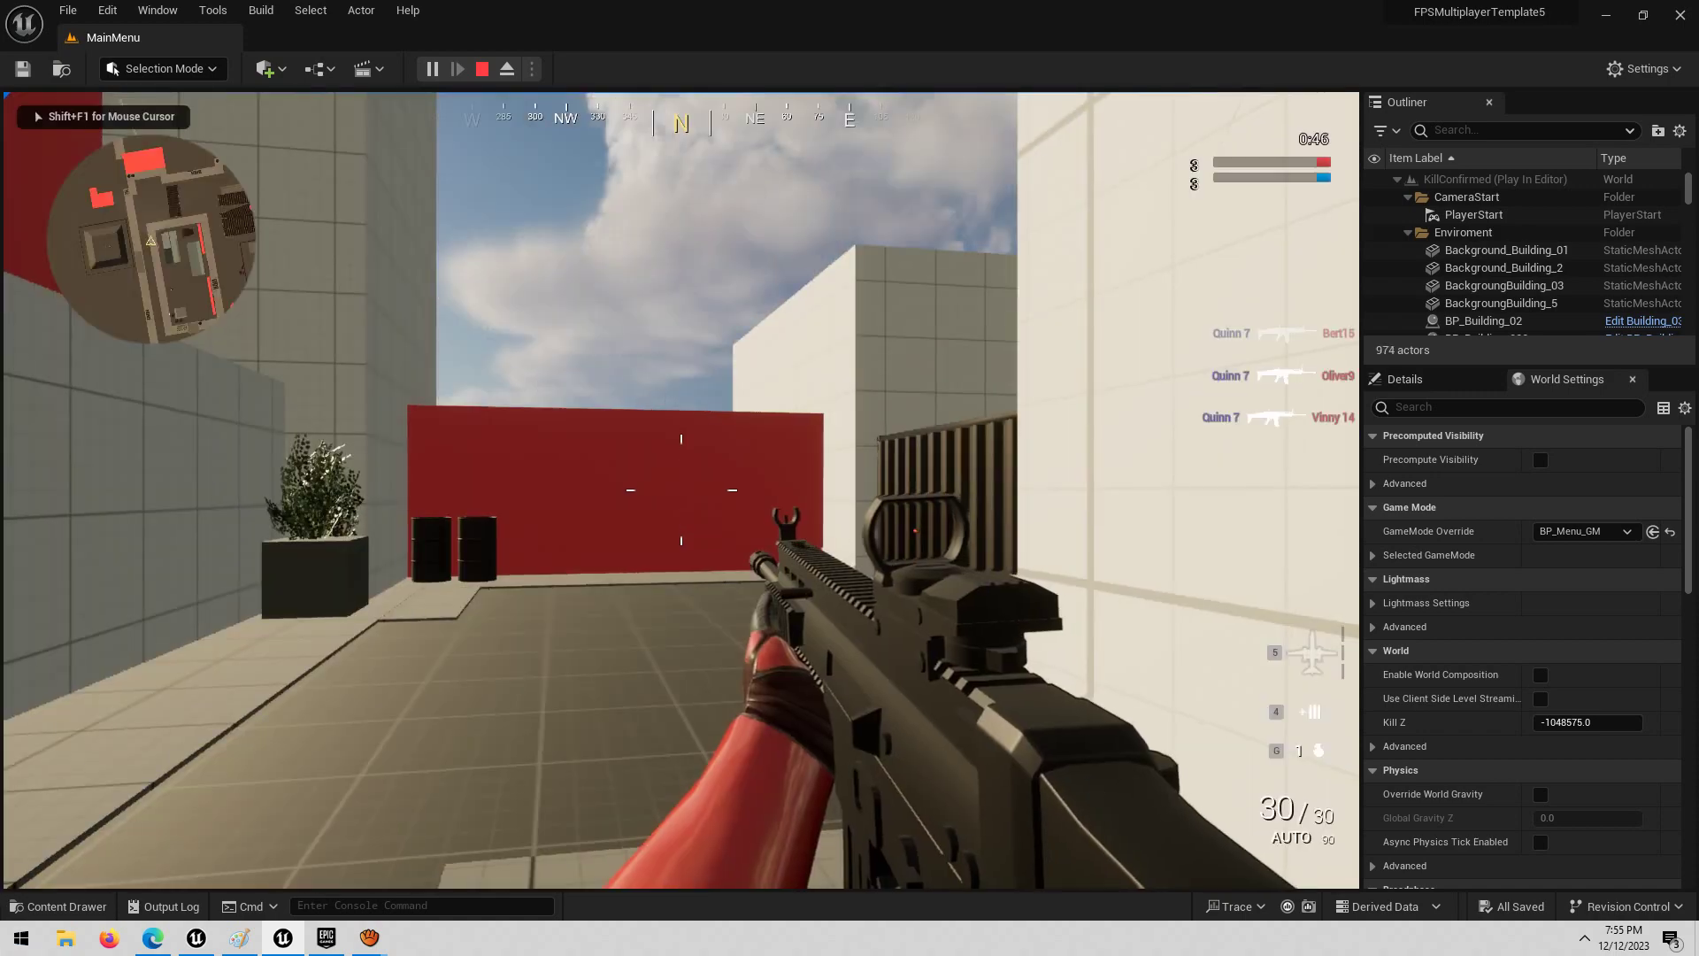
{"action": "key", "text": "w"}
{"action": "key", "text": "w"}
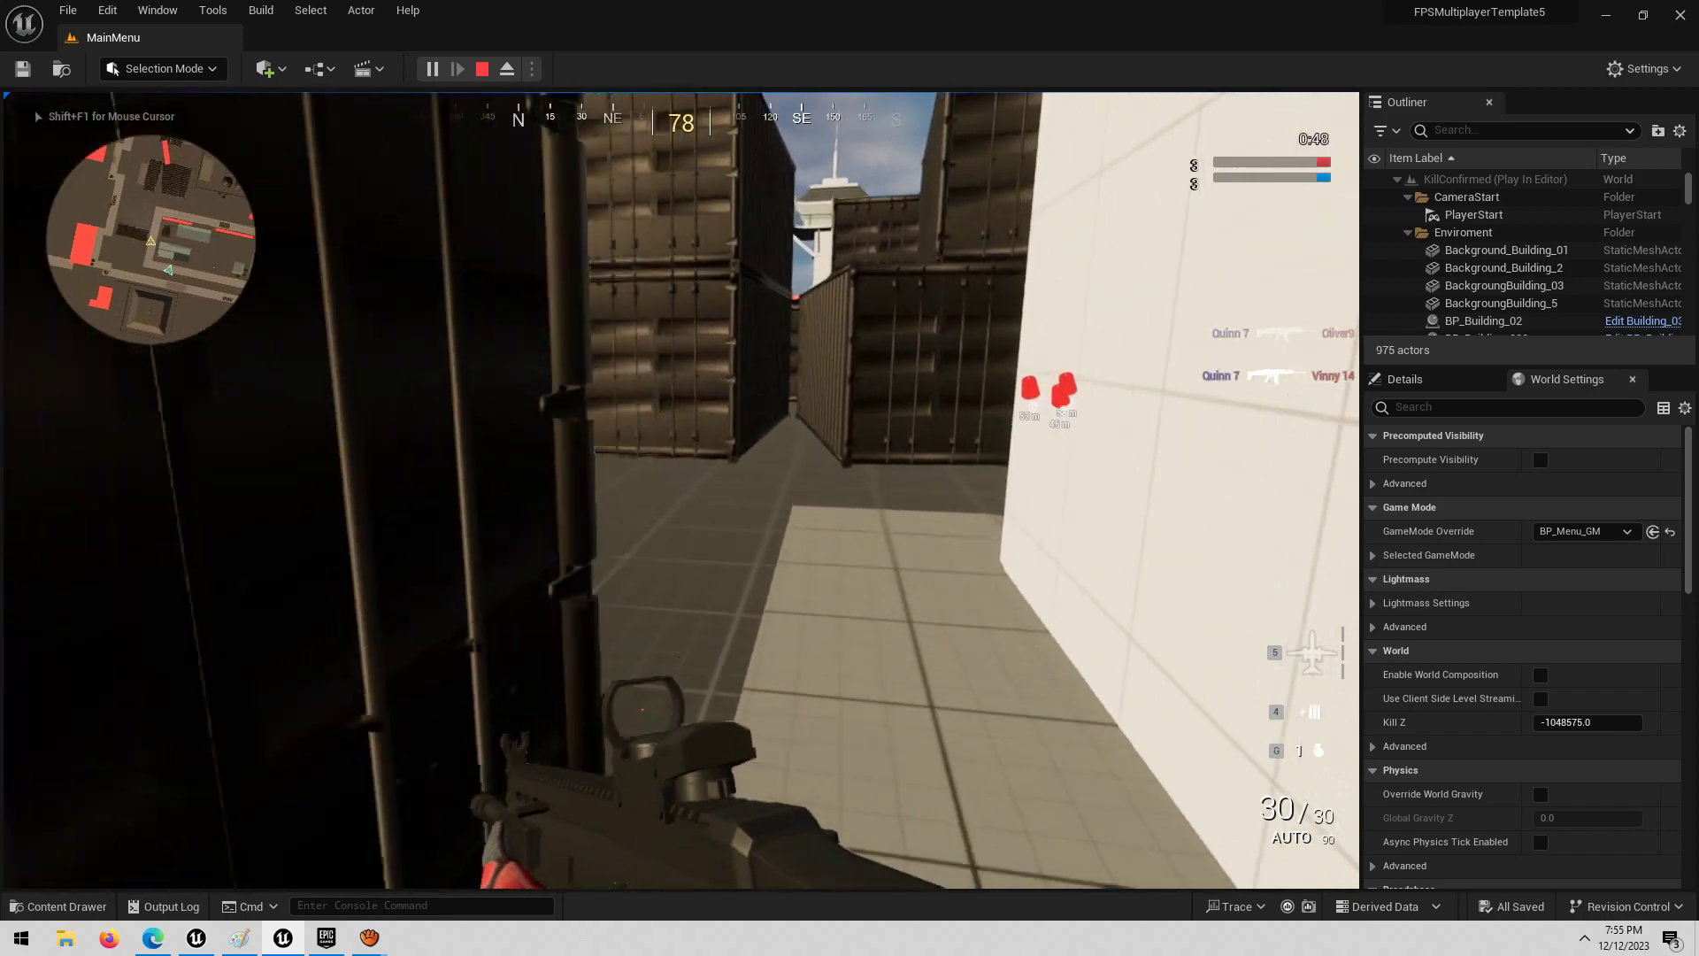
{"action": "key", "text": "w"}
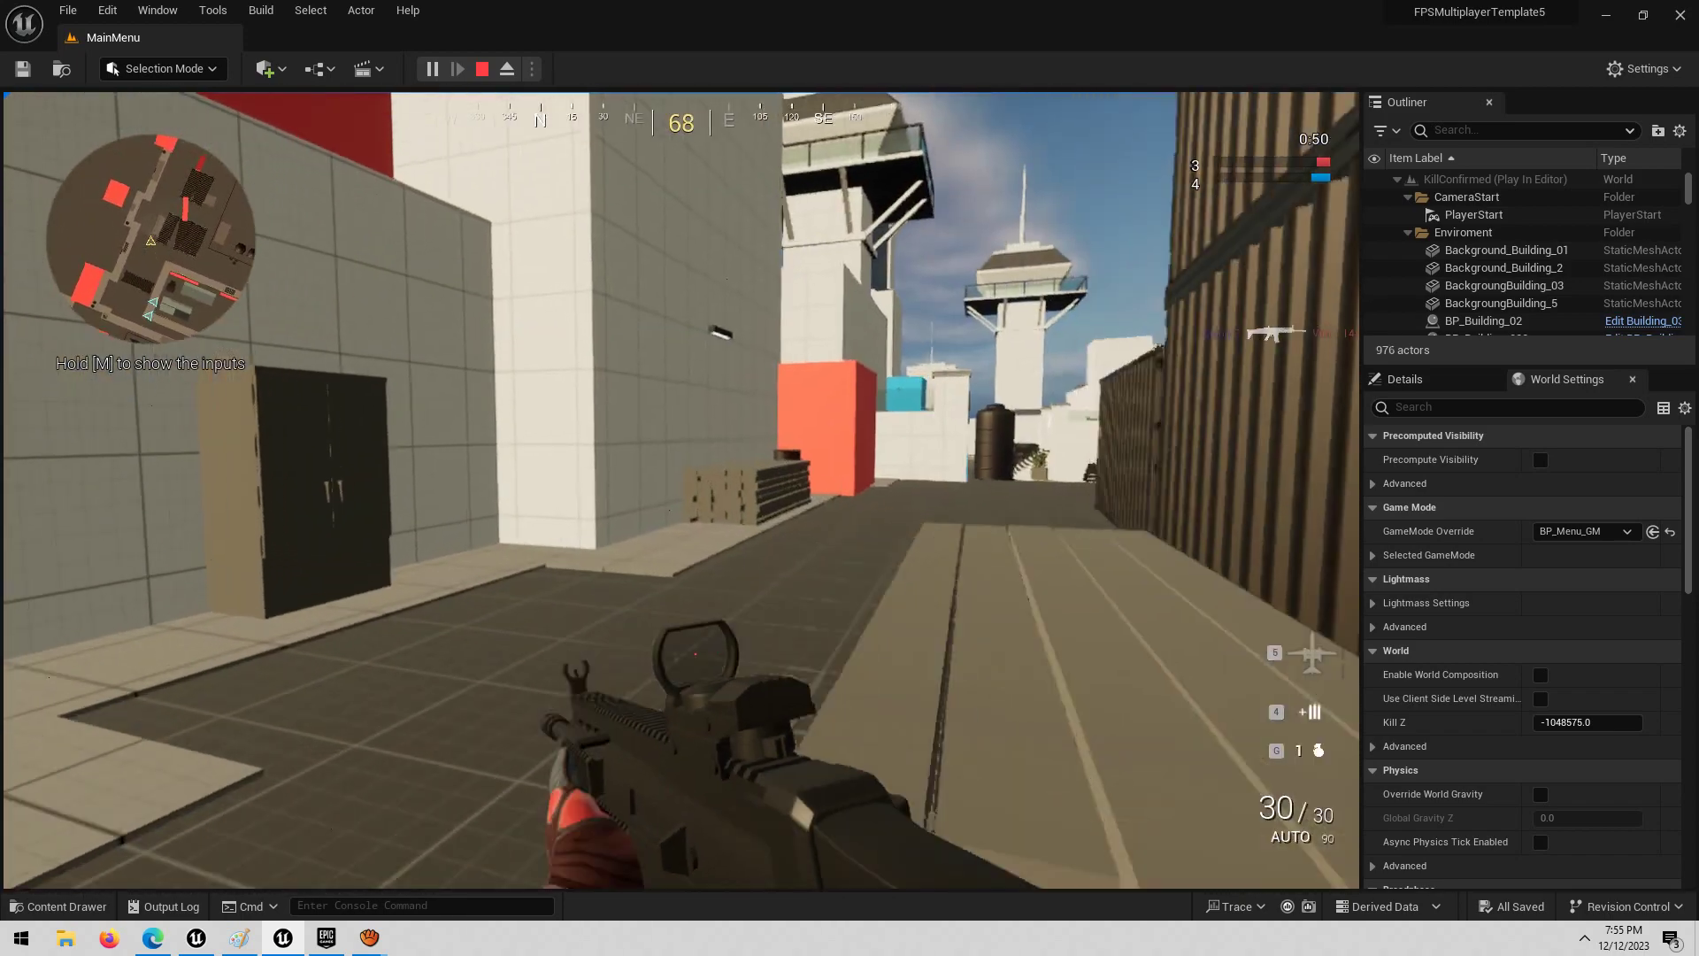
{"action": "key", "text": "w"}
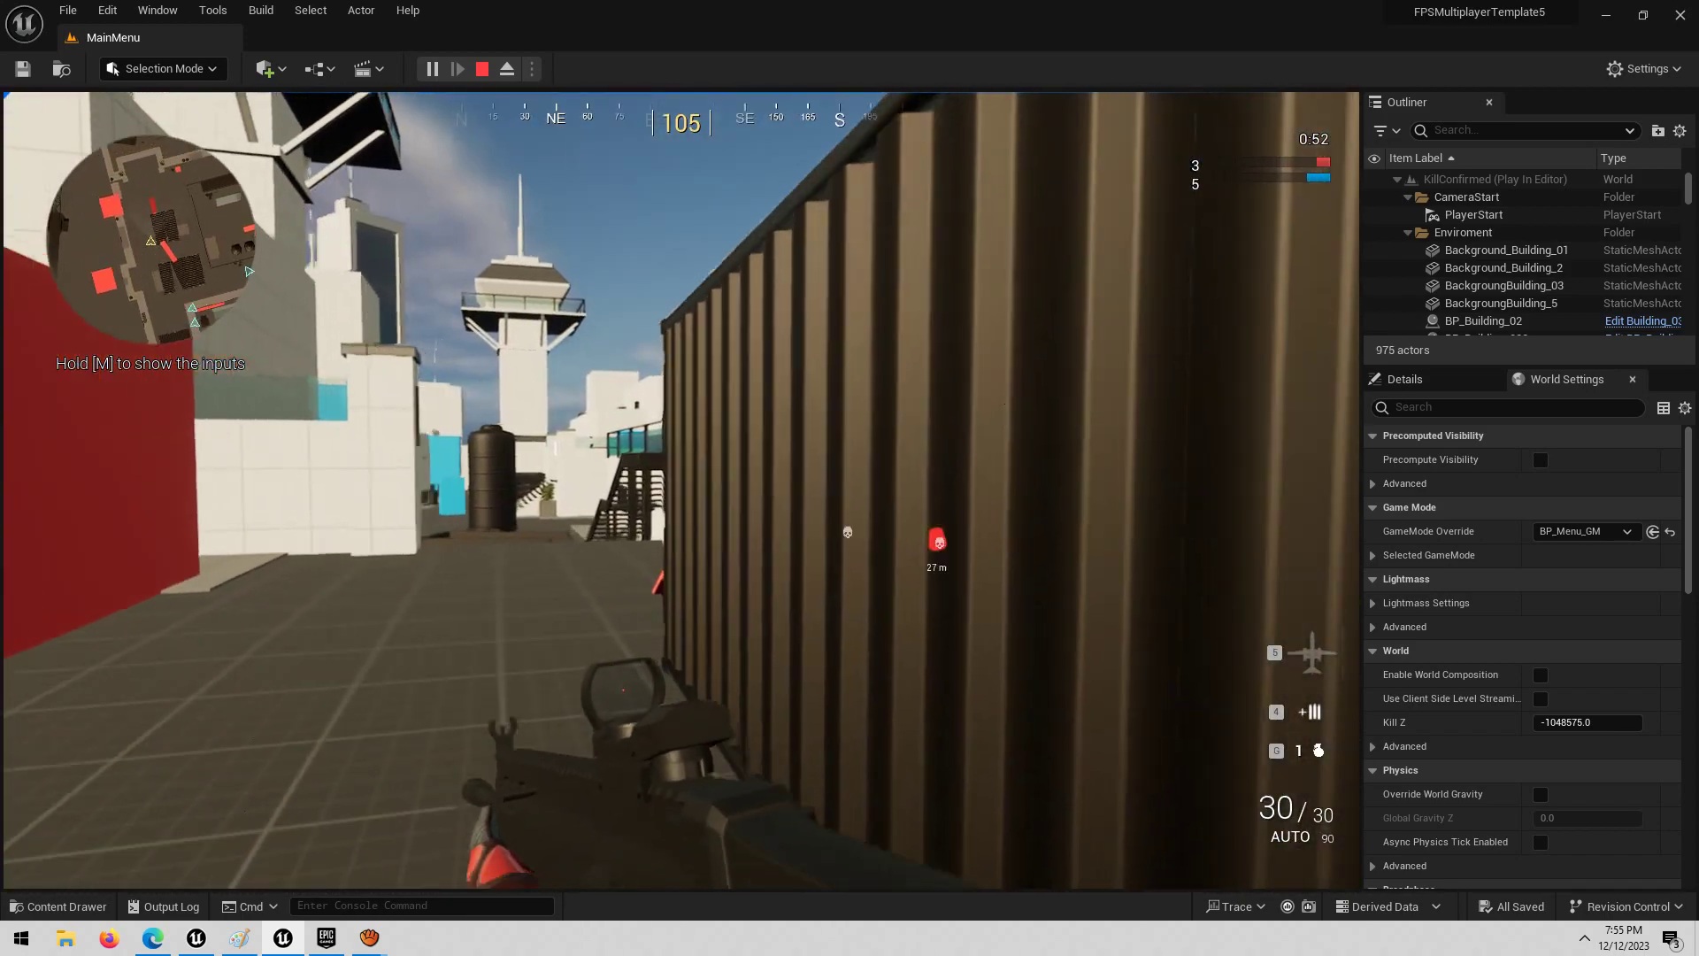
{"action": "key", "text": "w"}
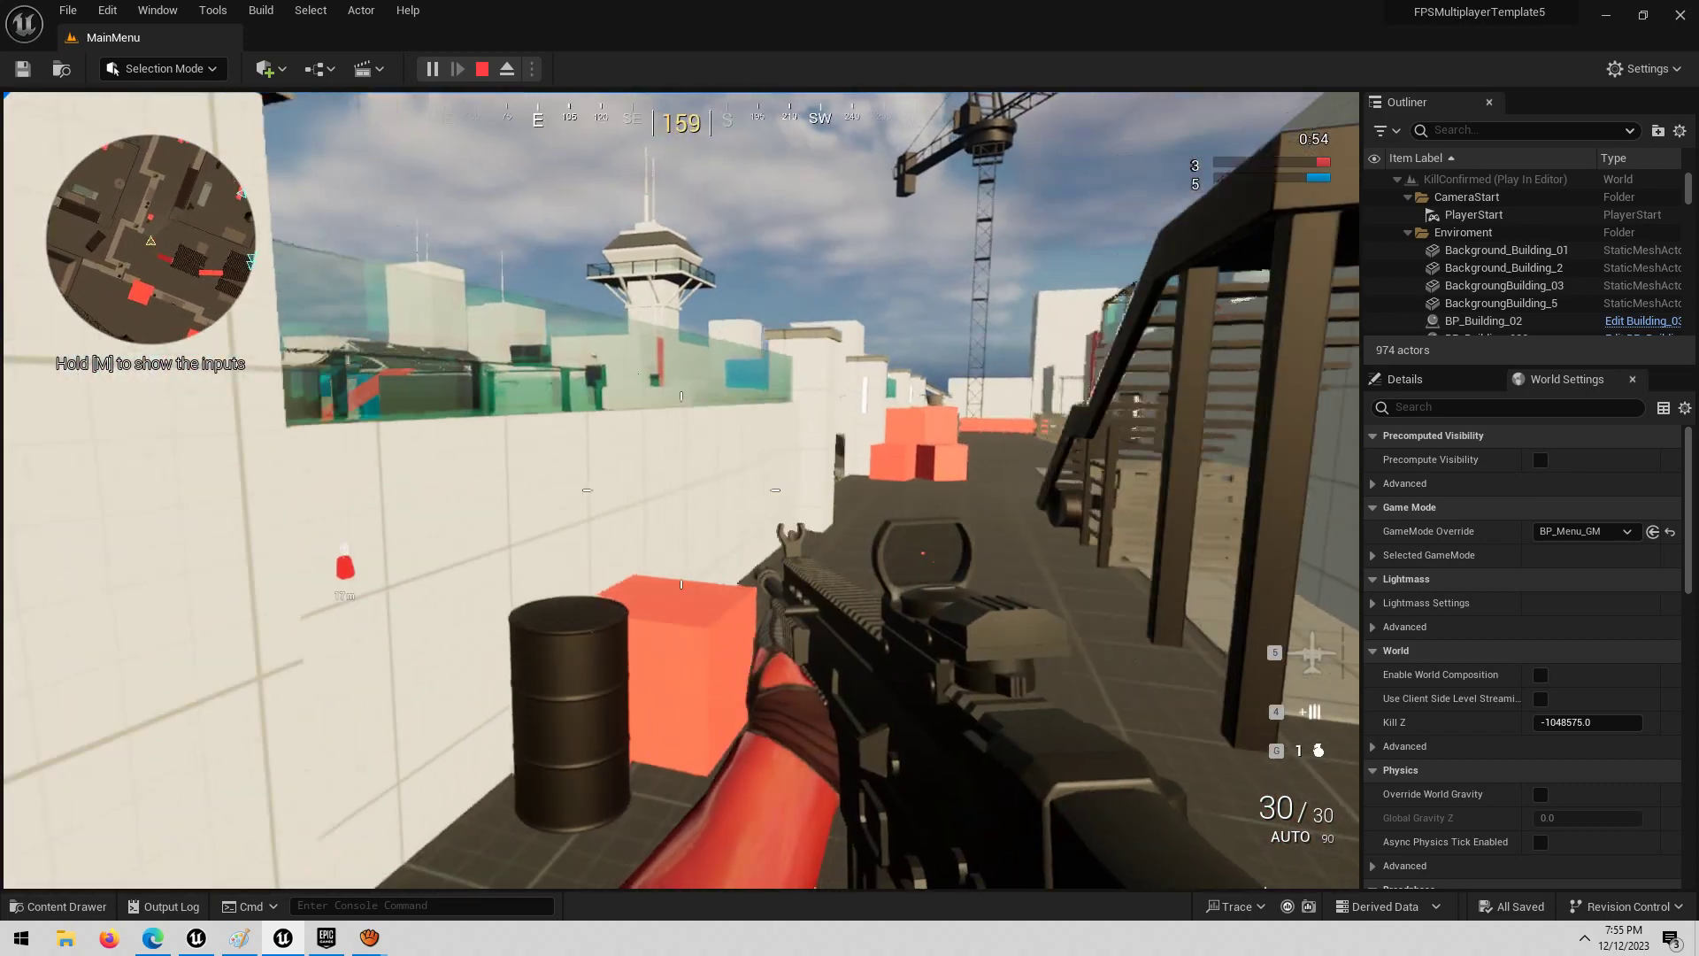
Step: Turn on the frame-rate readout with 'stat fps', then close the console
{"action": "key", "text": "grave"}
{"action": "type", "text": "stat fps"}
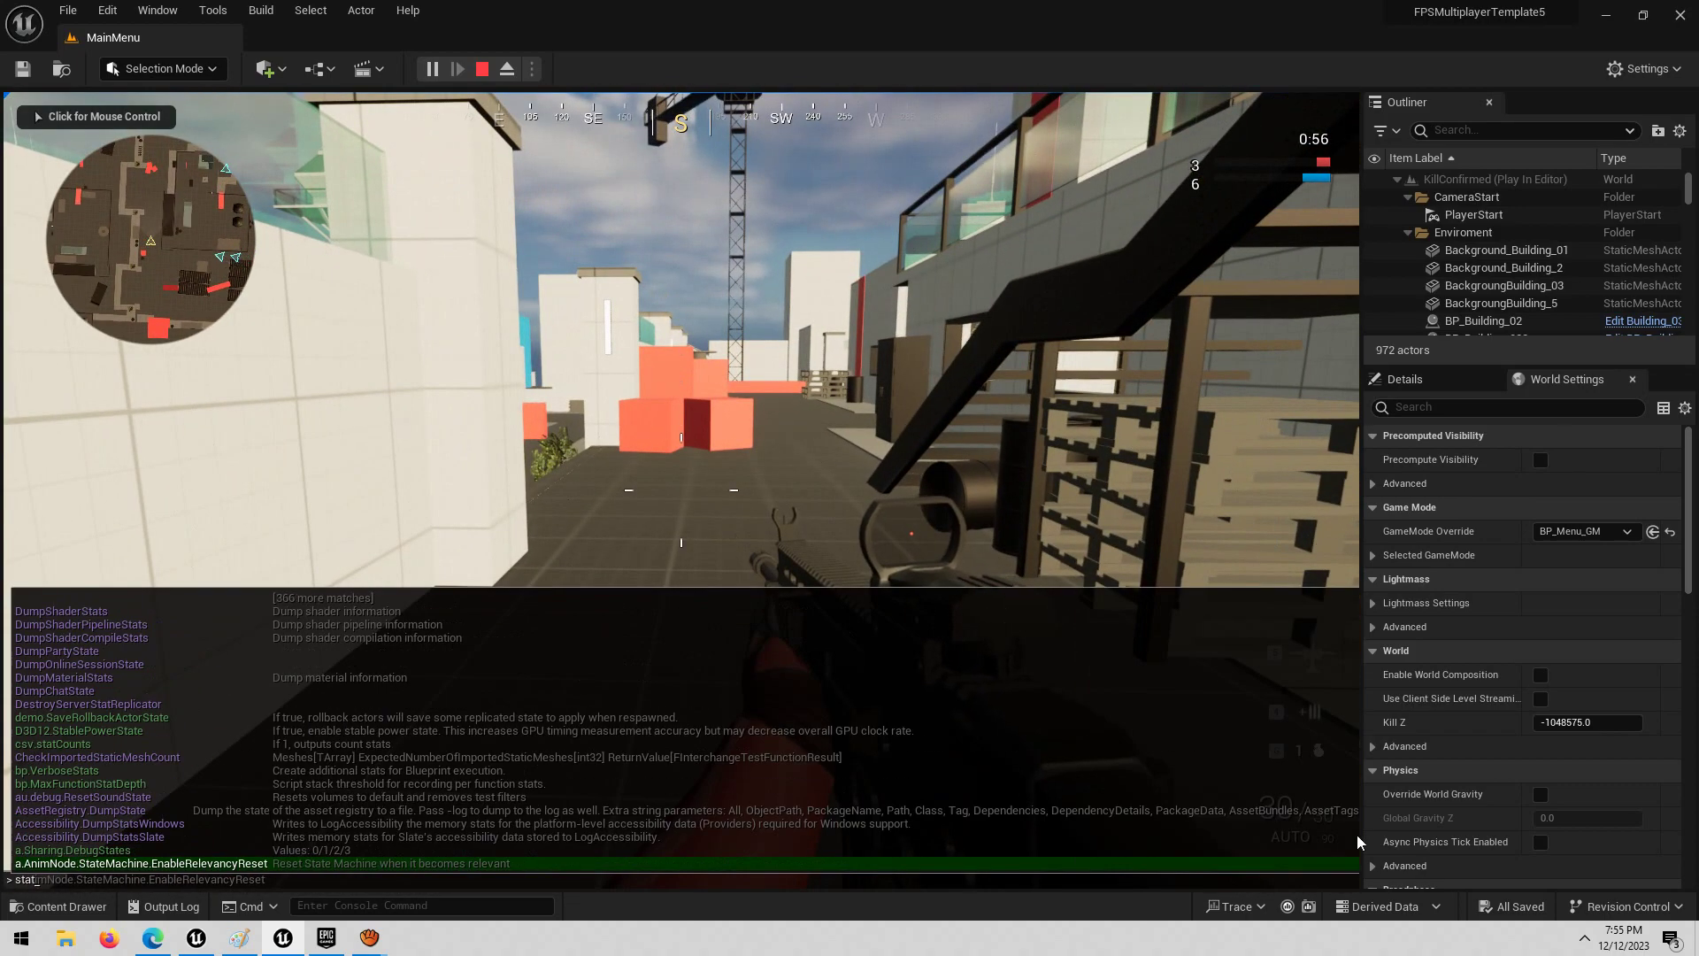
{"action": "key", "text": "Return"}
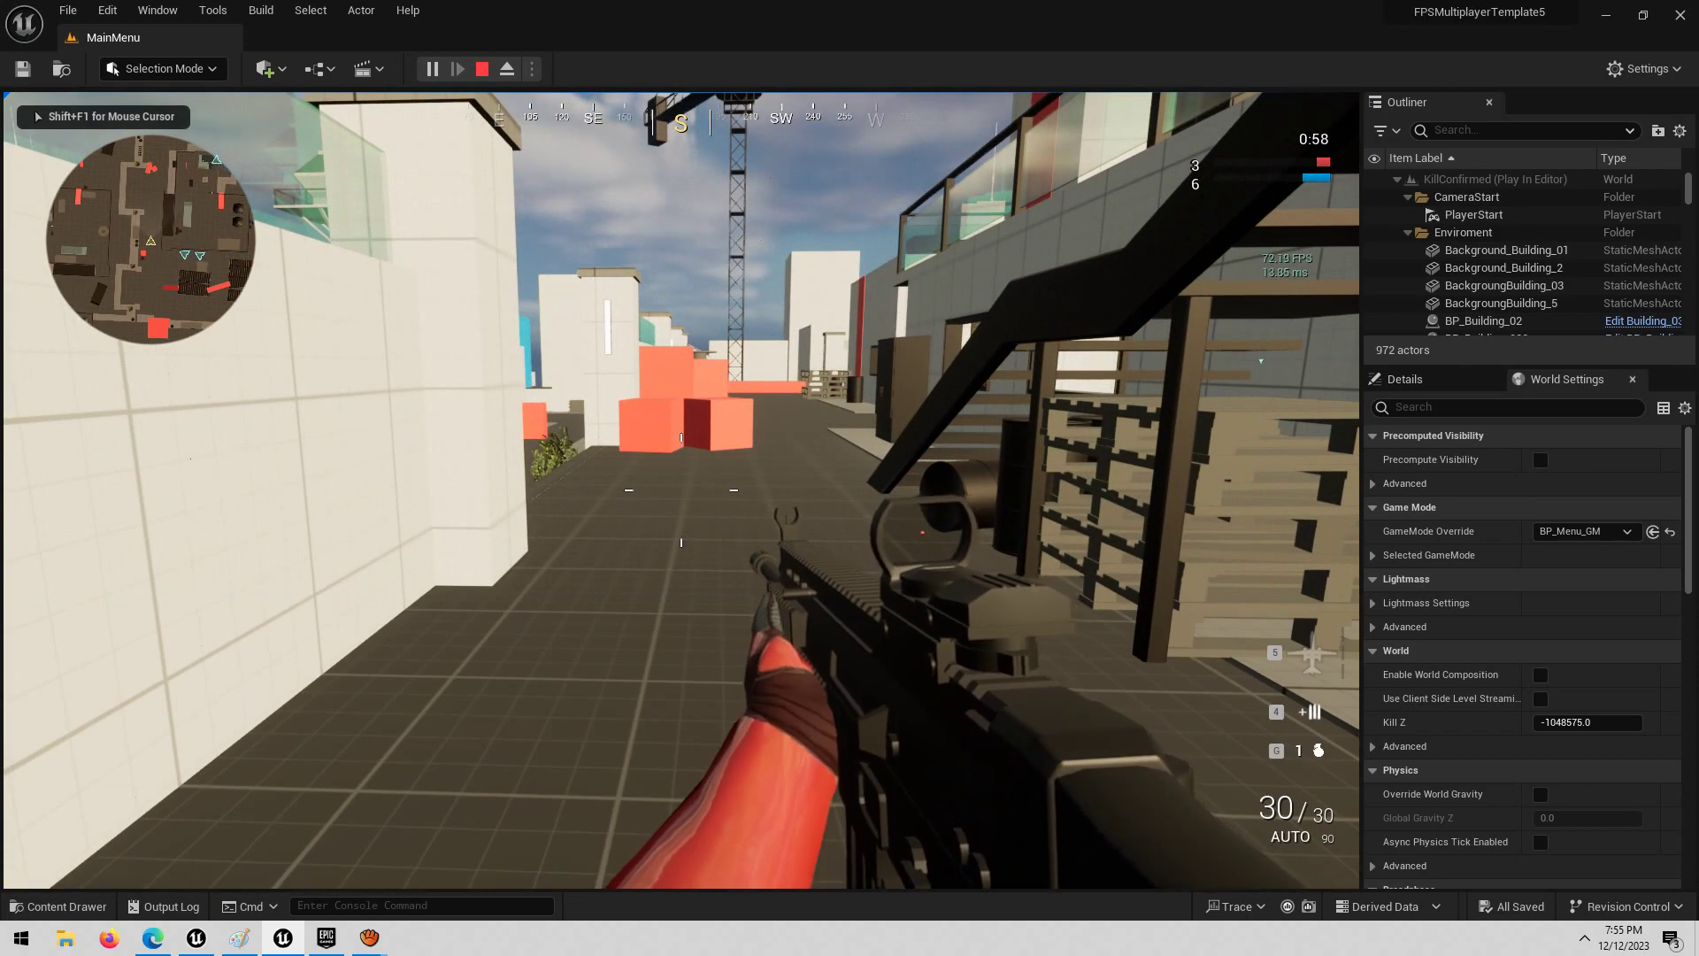
{"action": "key", "text": "grave"}
{"action": "type", "text": "sta"}
{"action": "key", "text": "grave"}
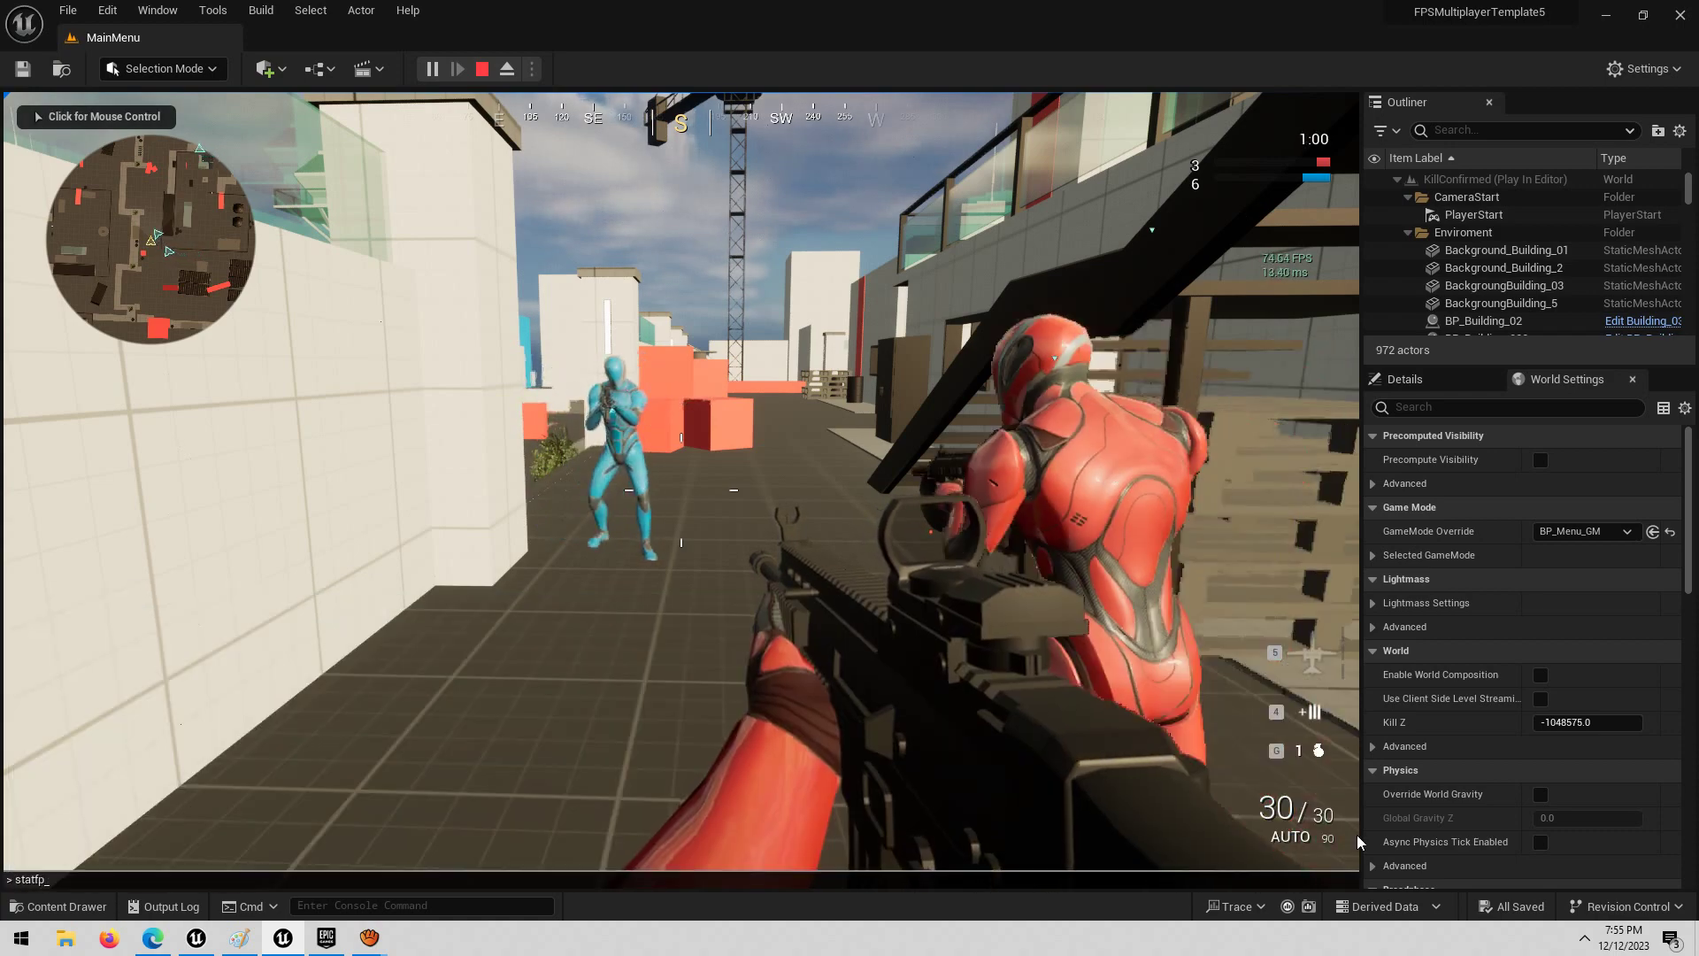
{"action": "key", "text": "grave"}
{"action": "key", "text": "grave"}
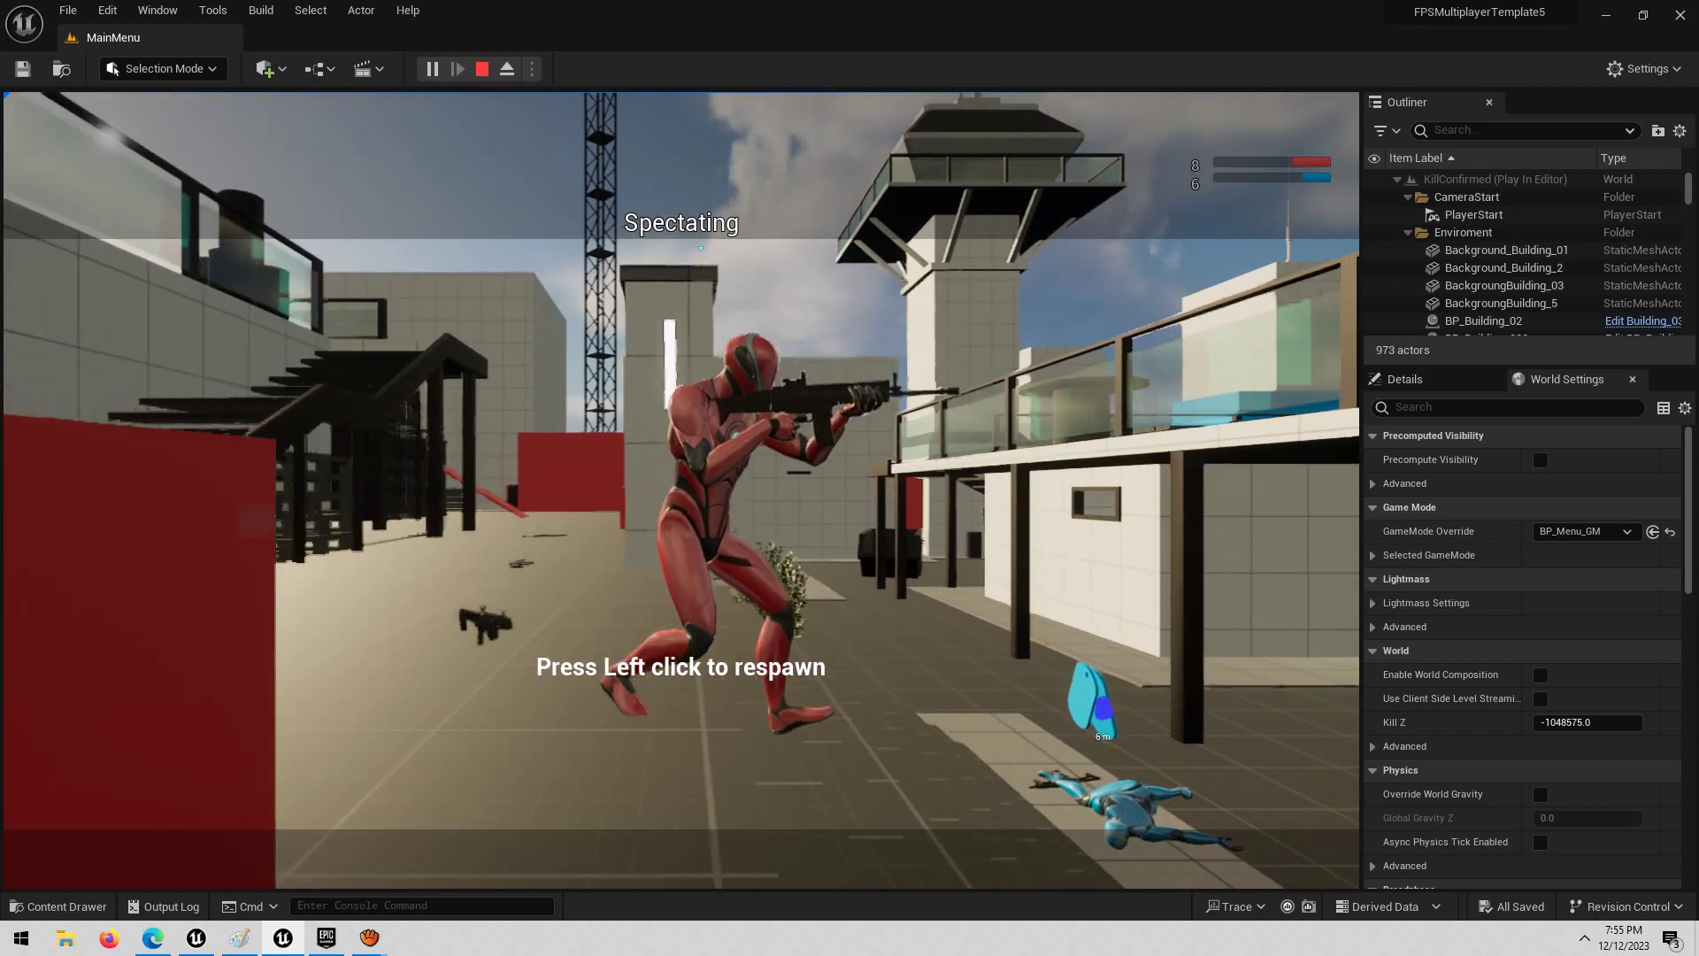
Step: Respawn, deploy, and advance east down the container corridor past the tanks toward the stairs
{"action": "left_click", "coordinate": [1029, 776]}
{"action": "left_click", "coordinate": [1036, 761]}
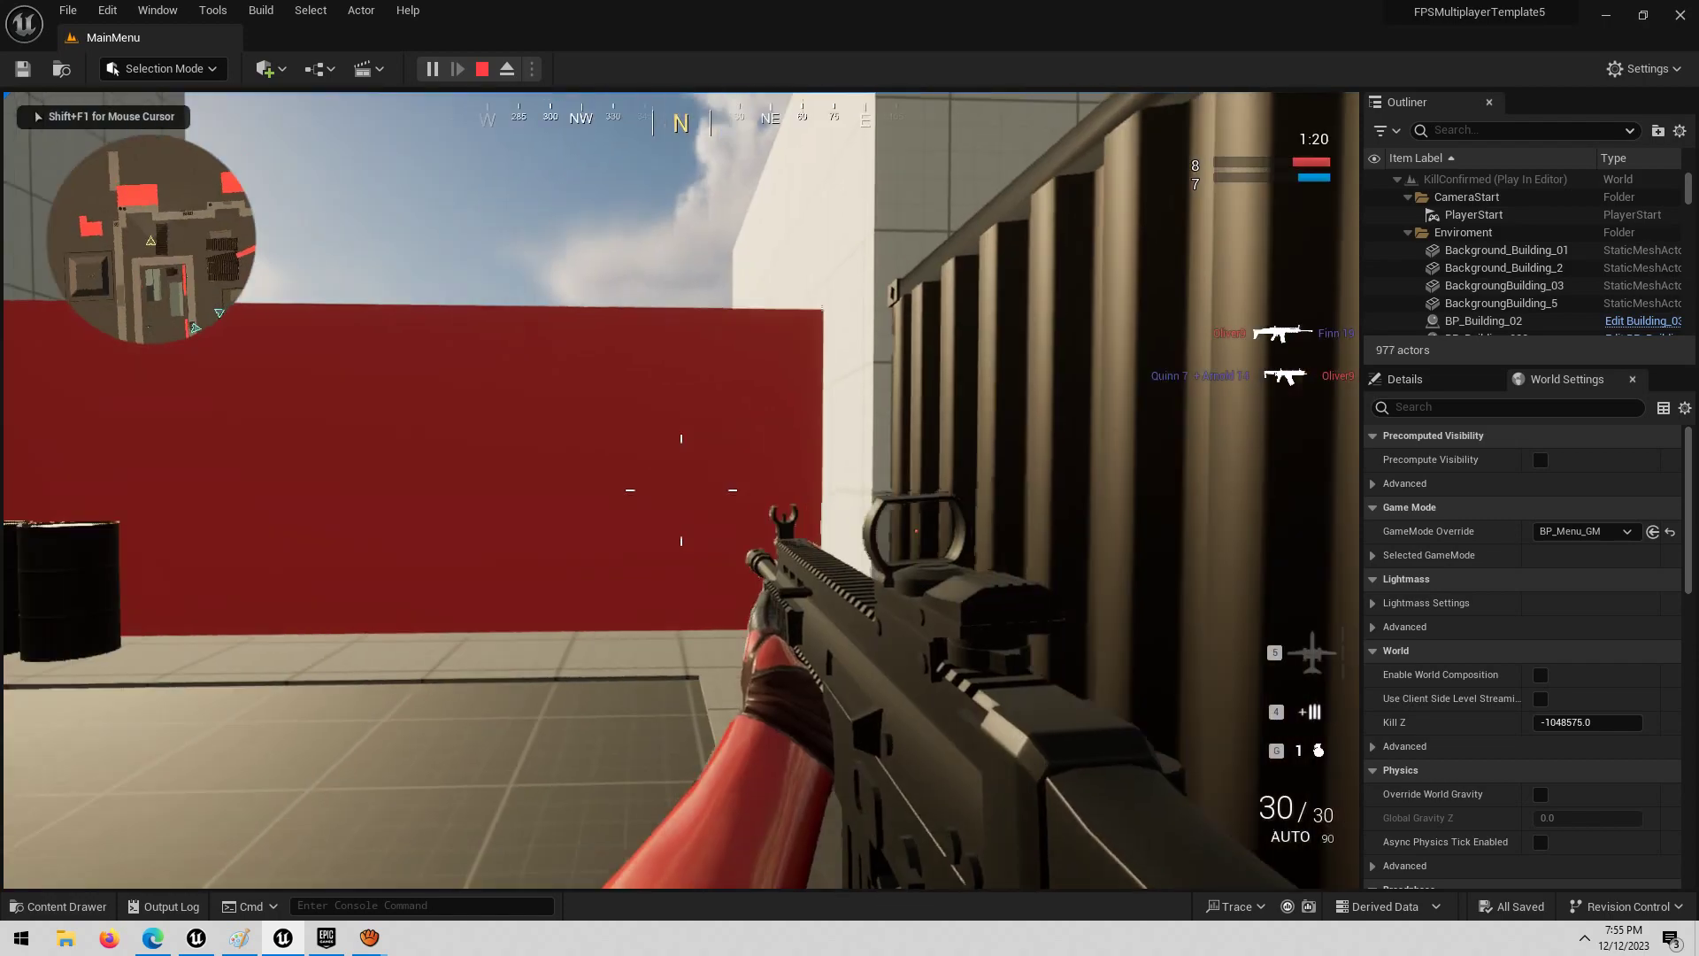
{"action": "key", "text": "w"}
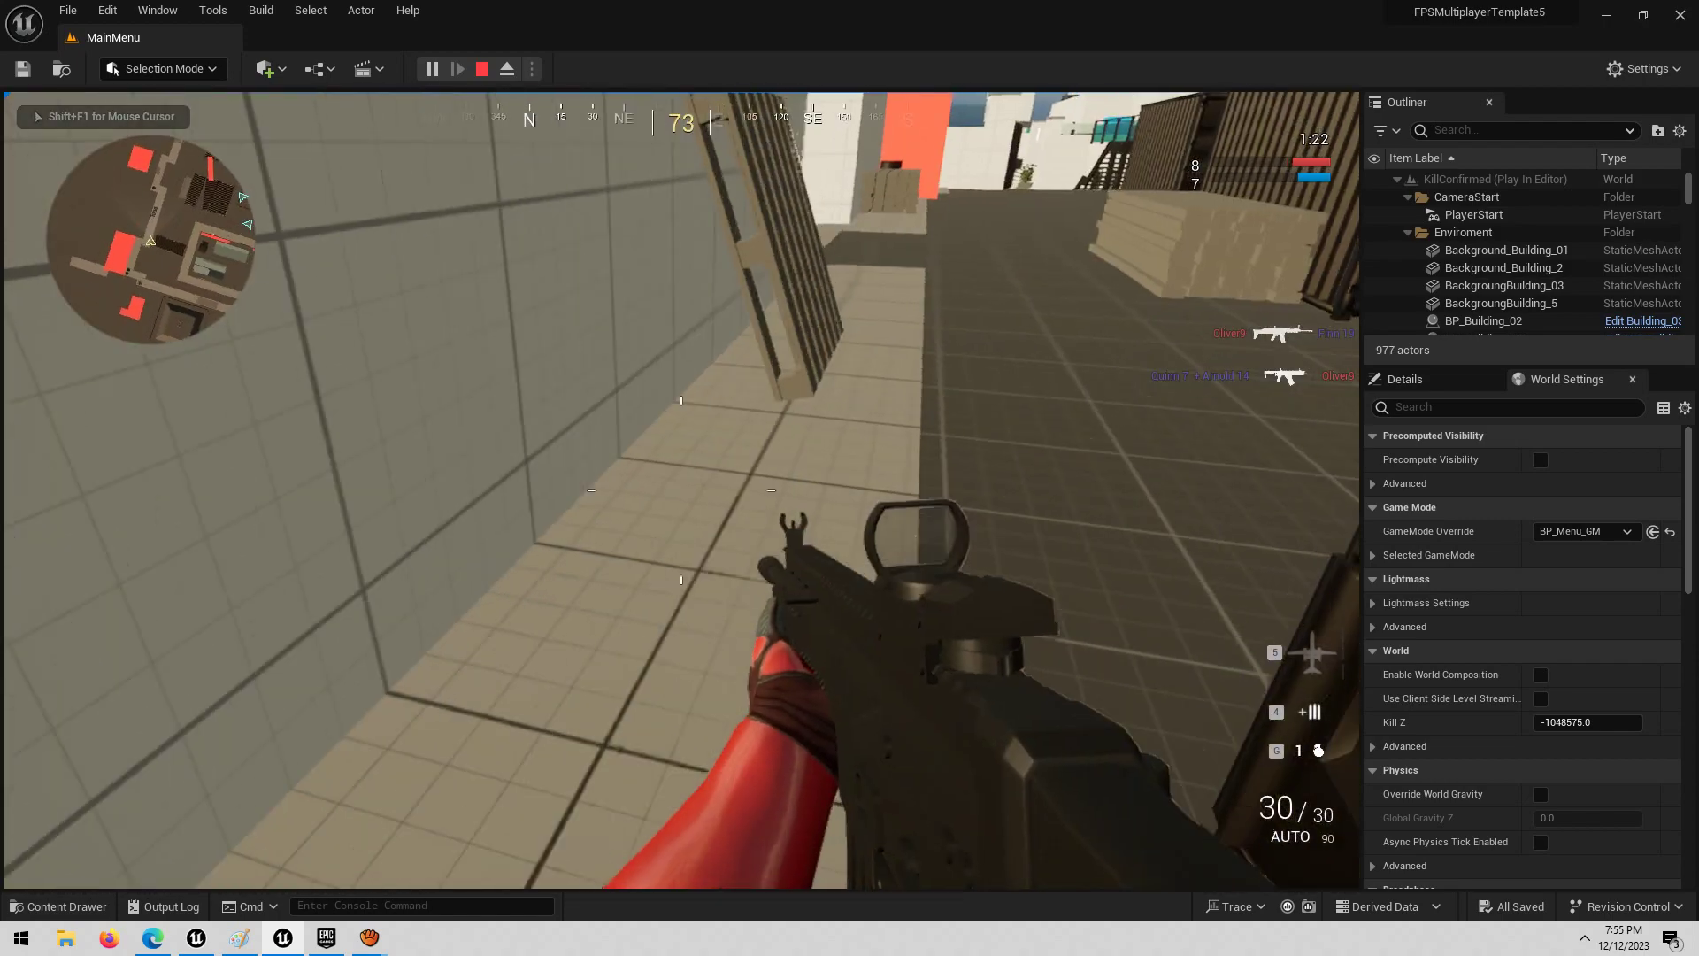
{"action": "key", "text": "w"}
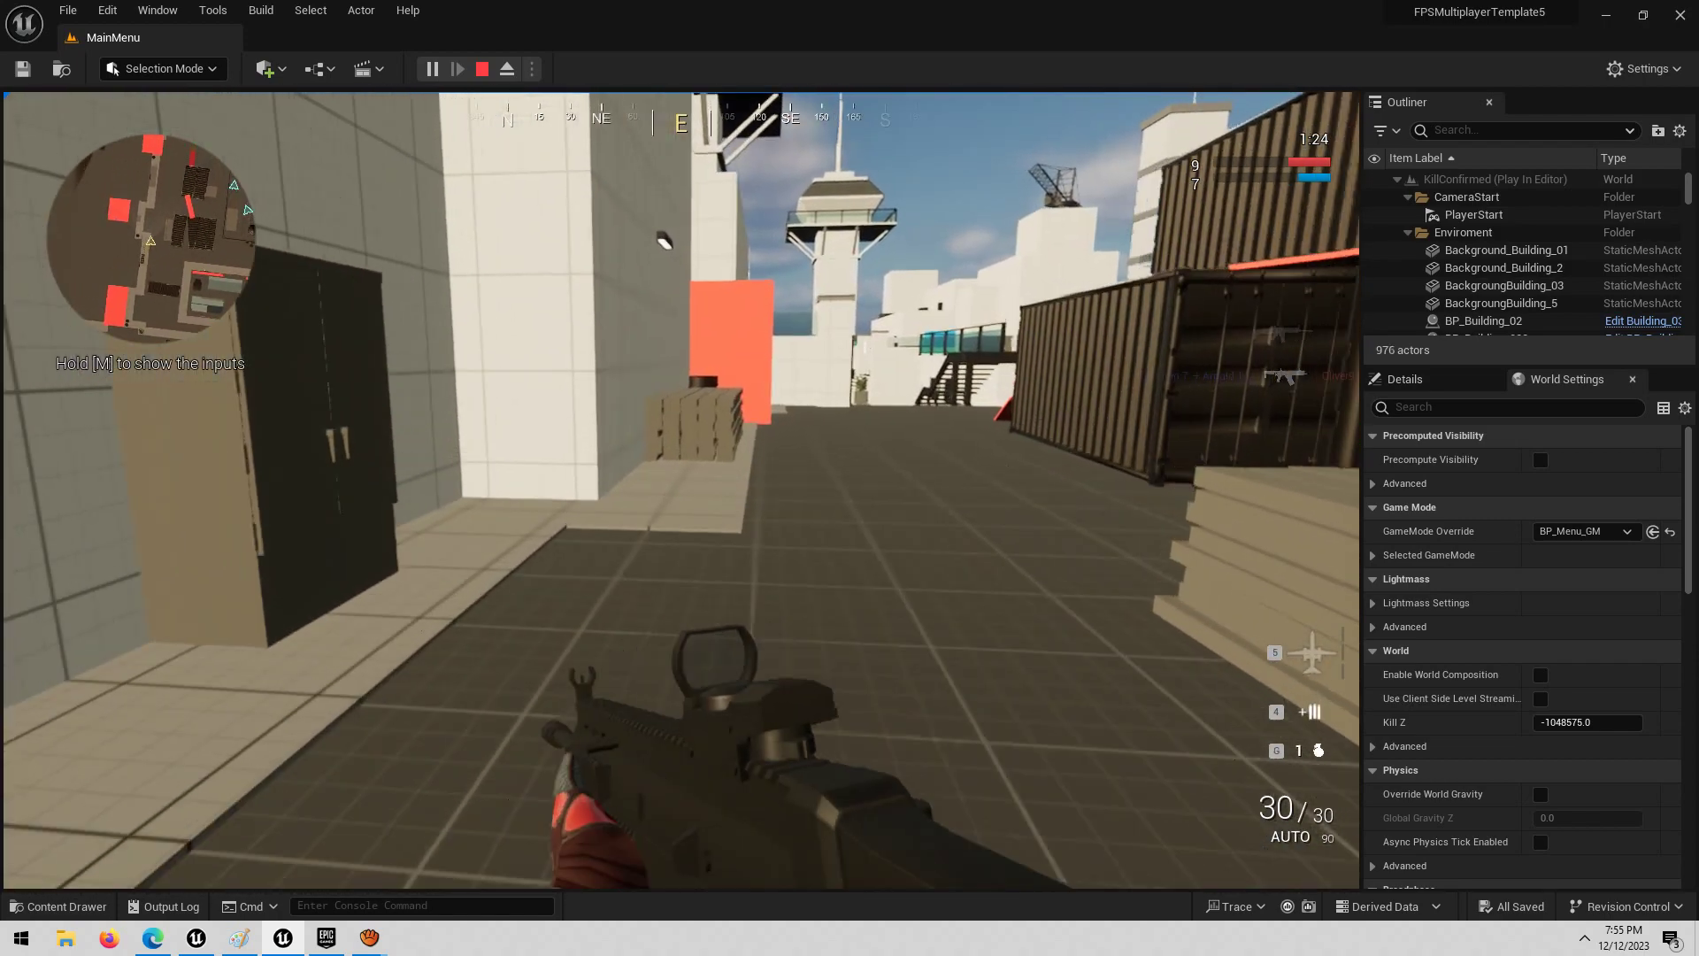
{"action": "key", "text": "w"}
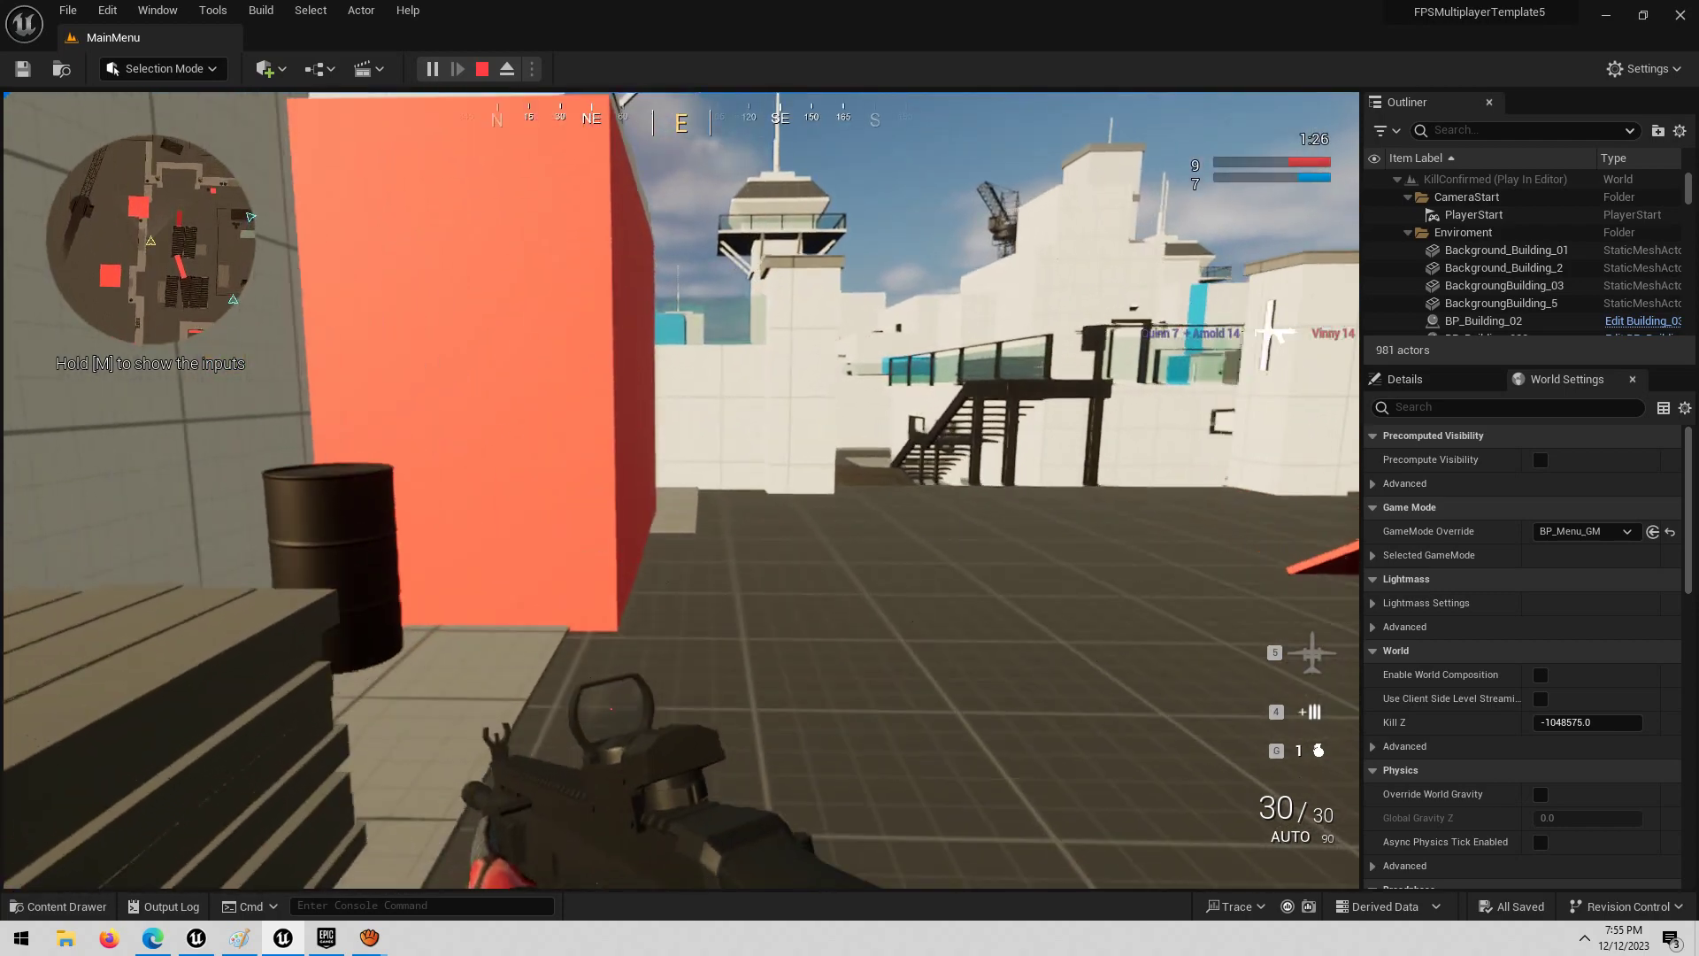
{"action": "key", "text": "w"}
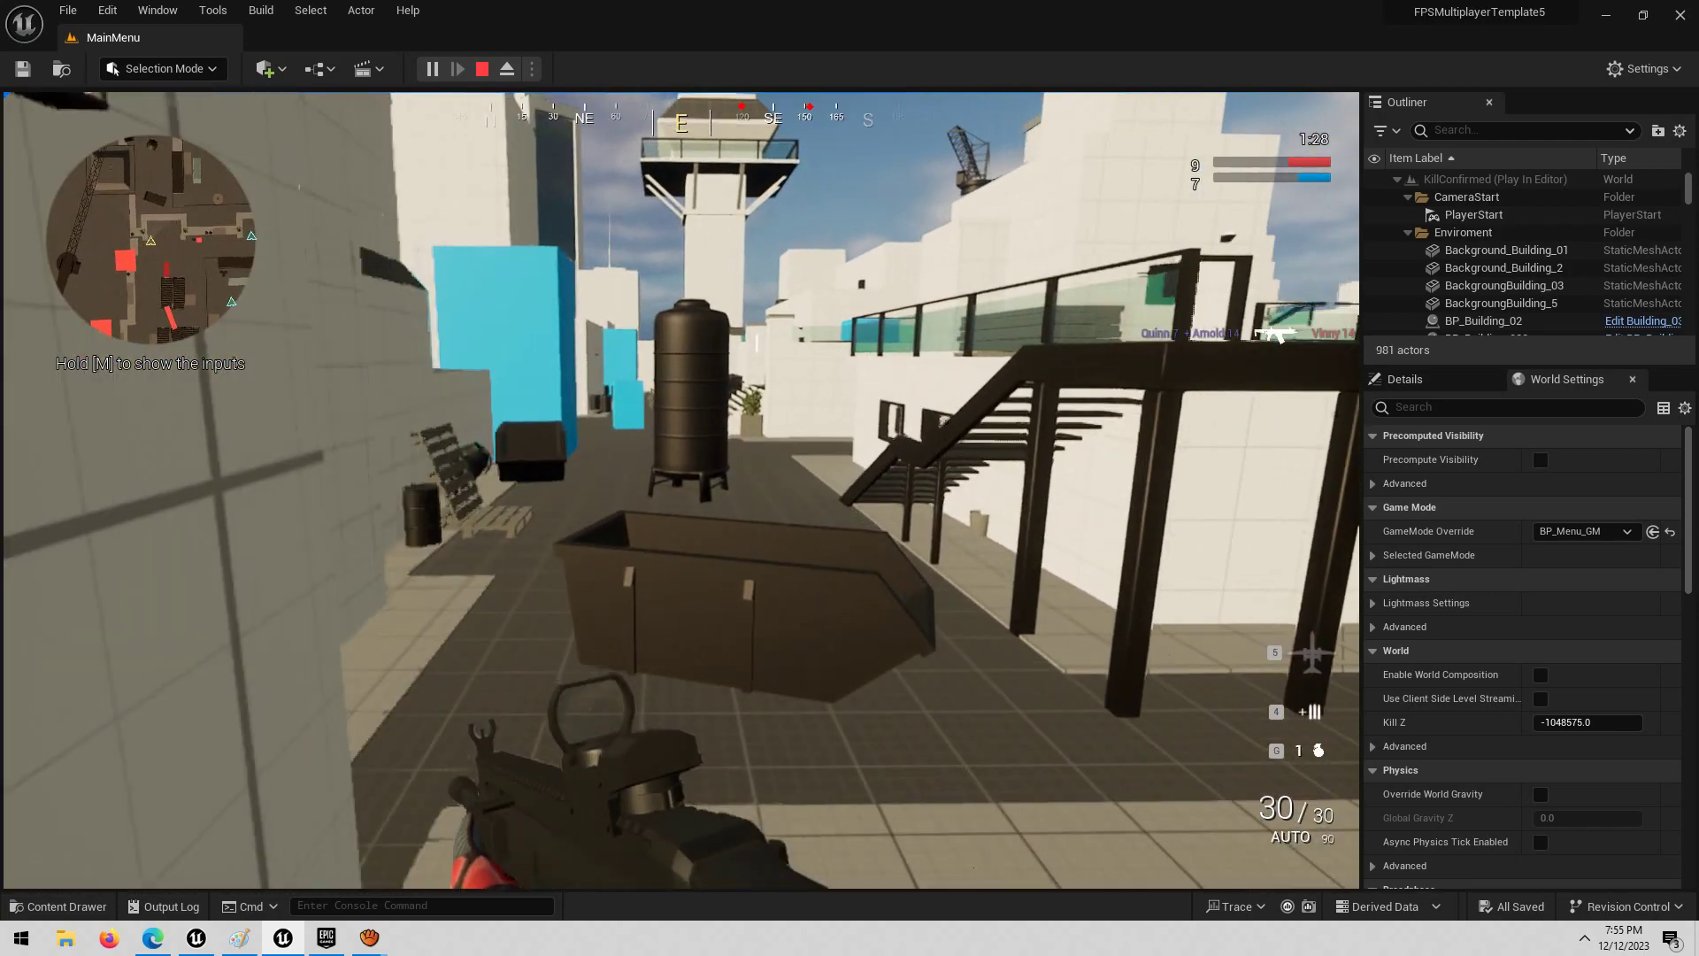
{"action": "key", "text": "w"}
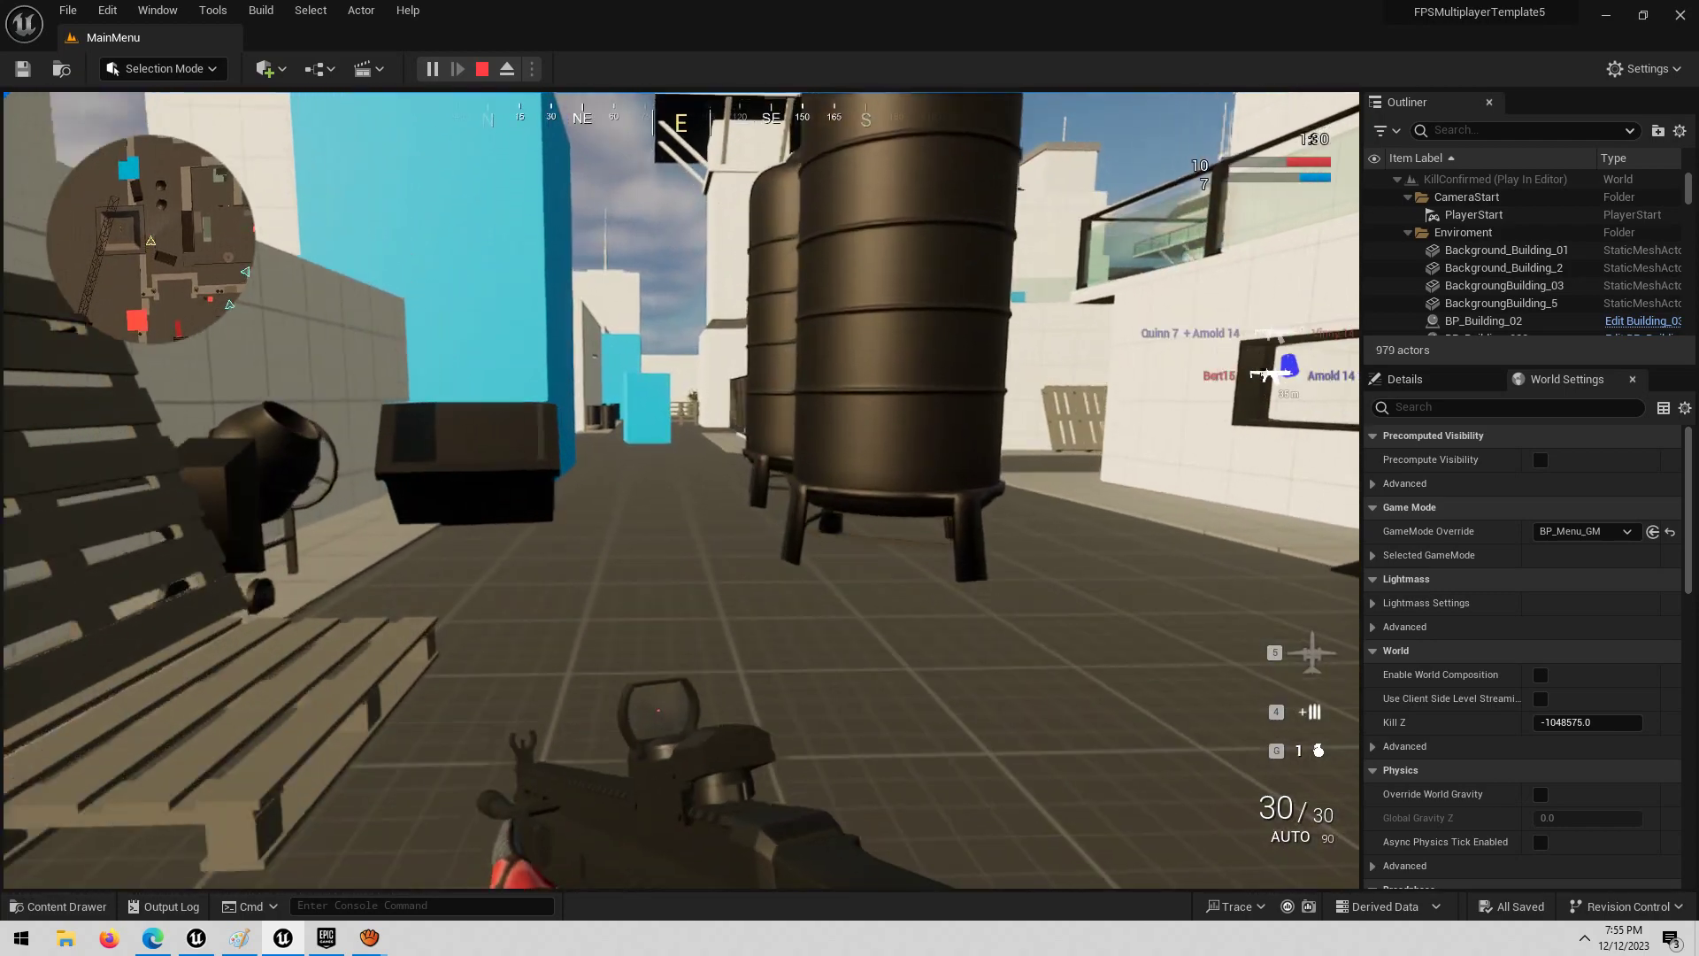
{"action": "key", "text": "w"}
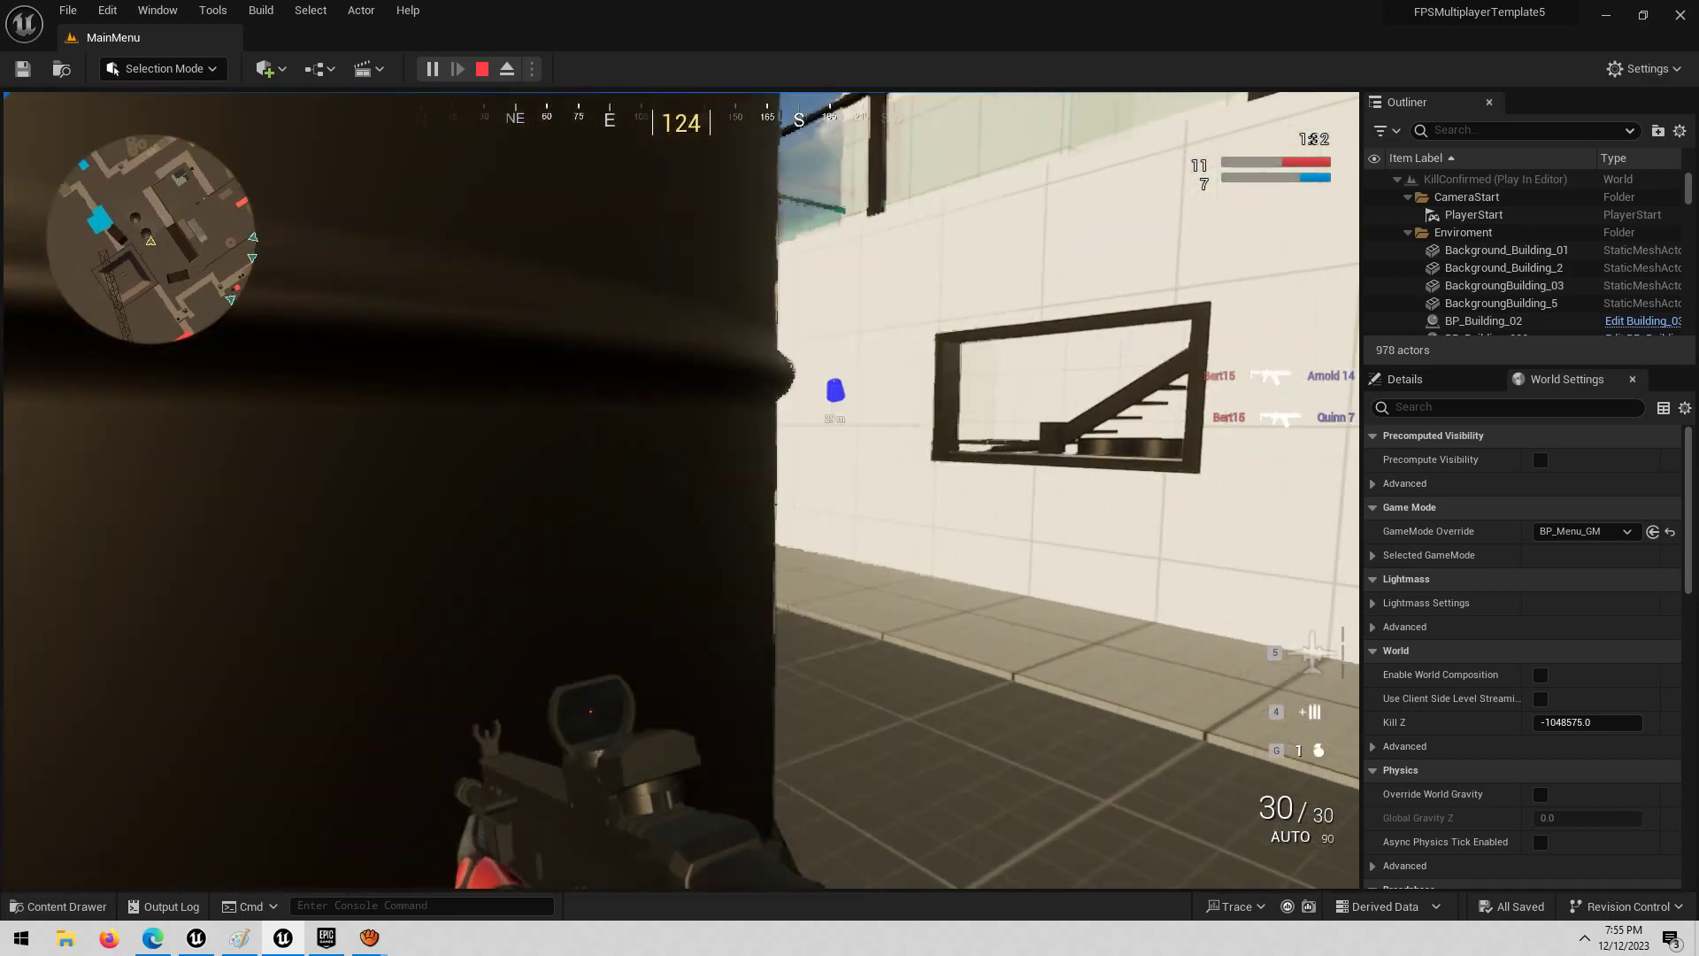
{"action": "key", "text": "w"}
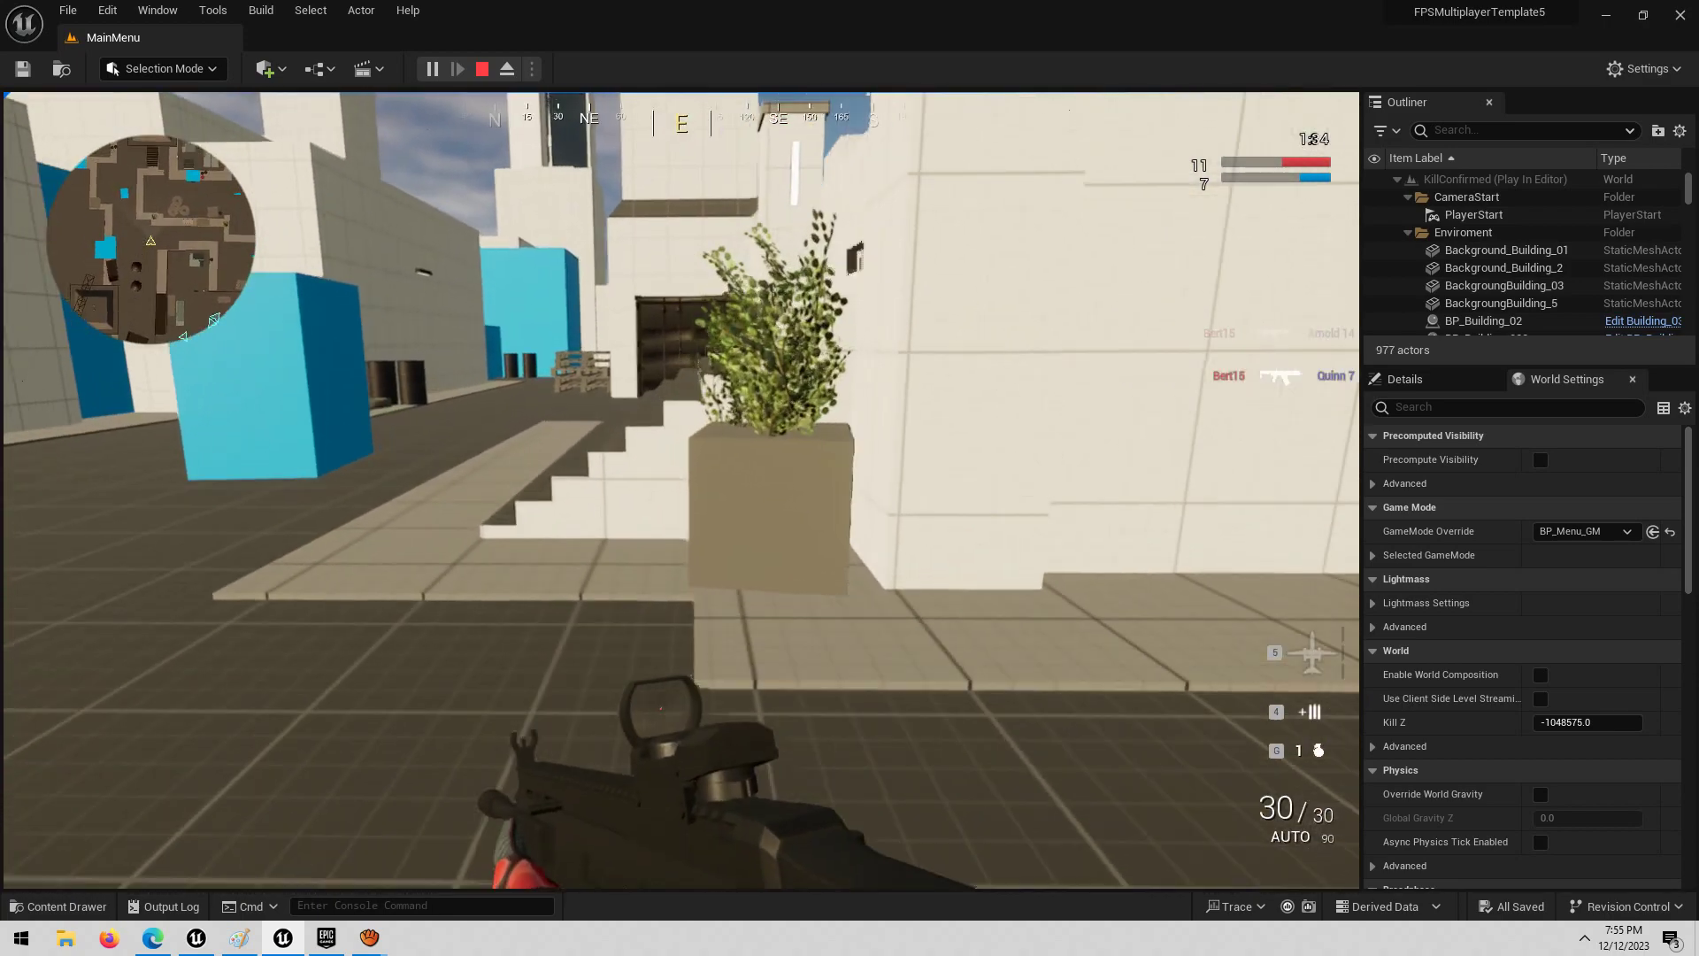
{"action": "key", "text": "w"}
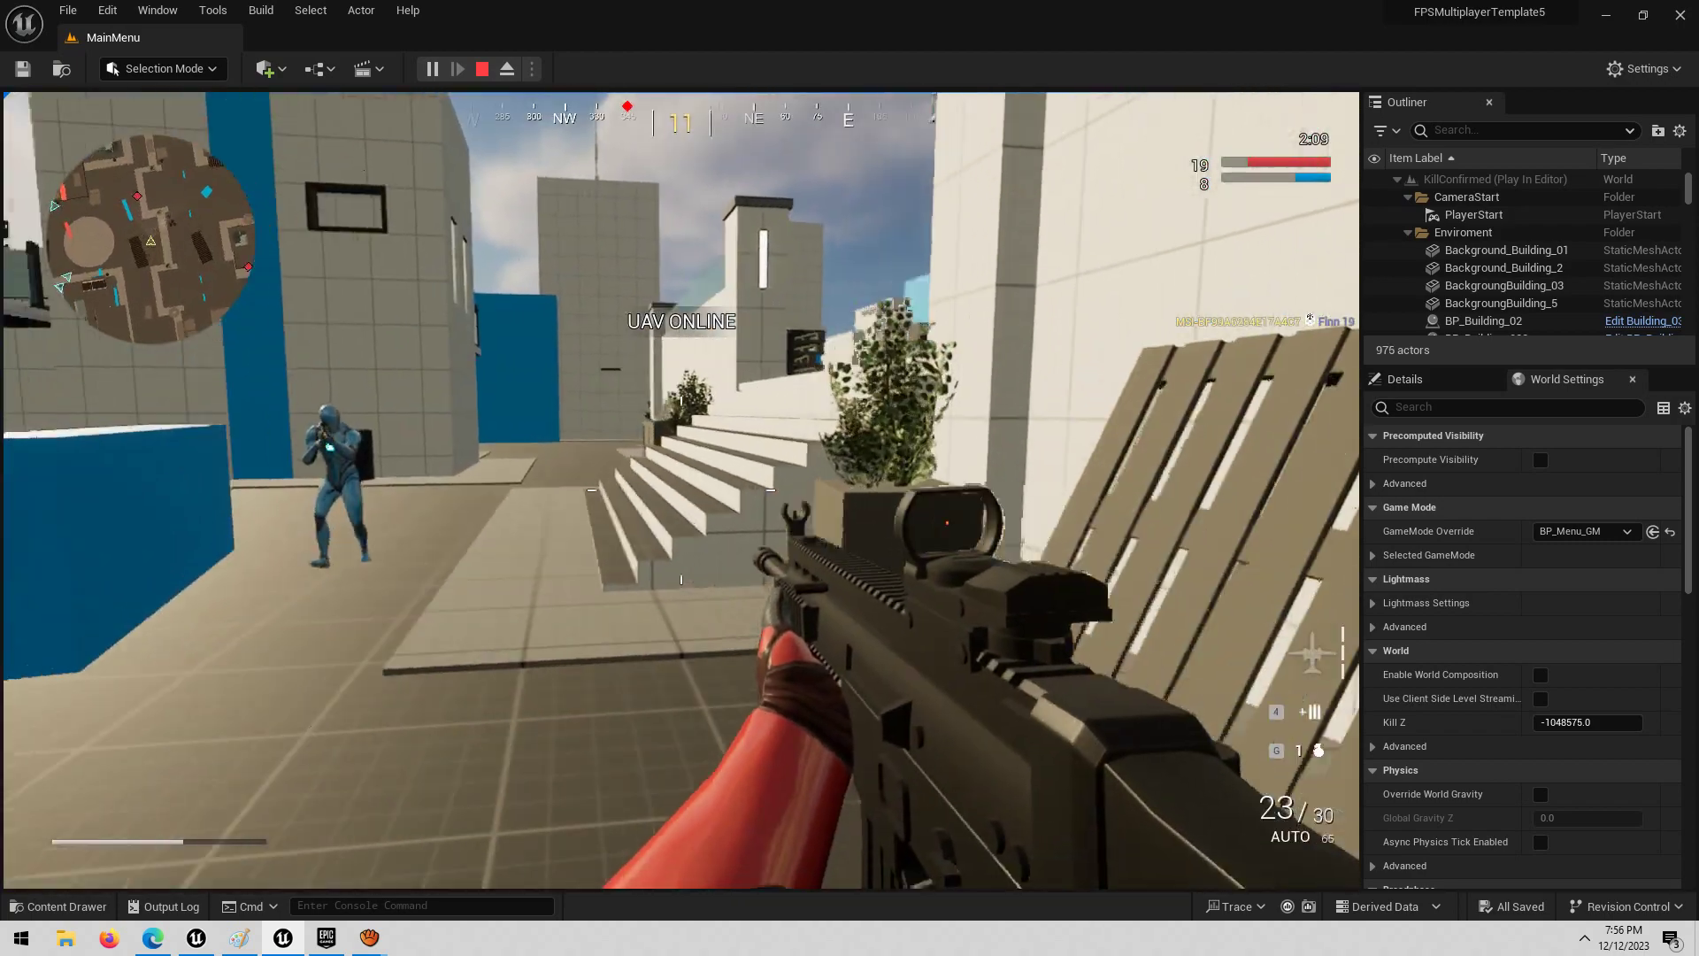
Step: Aim and shoot an enemy, reload, and fire at another nearby enemy
{"action": "right_click", "coordinate": [682, 490]}
{"action": "left_click", "coordinate": [681, 490]}
{"action": "left_click", "coordinate": [681, 489]}
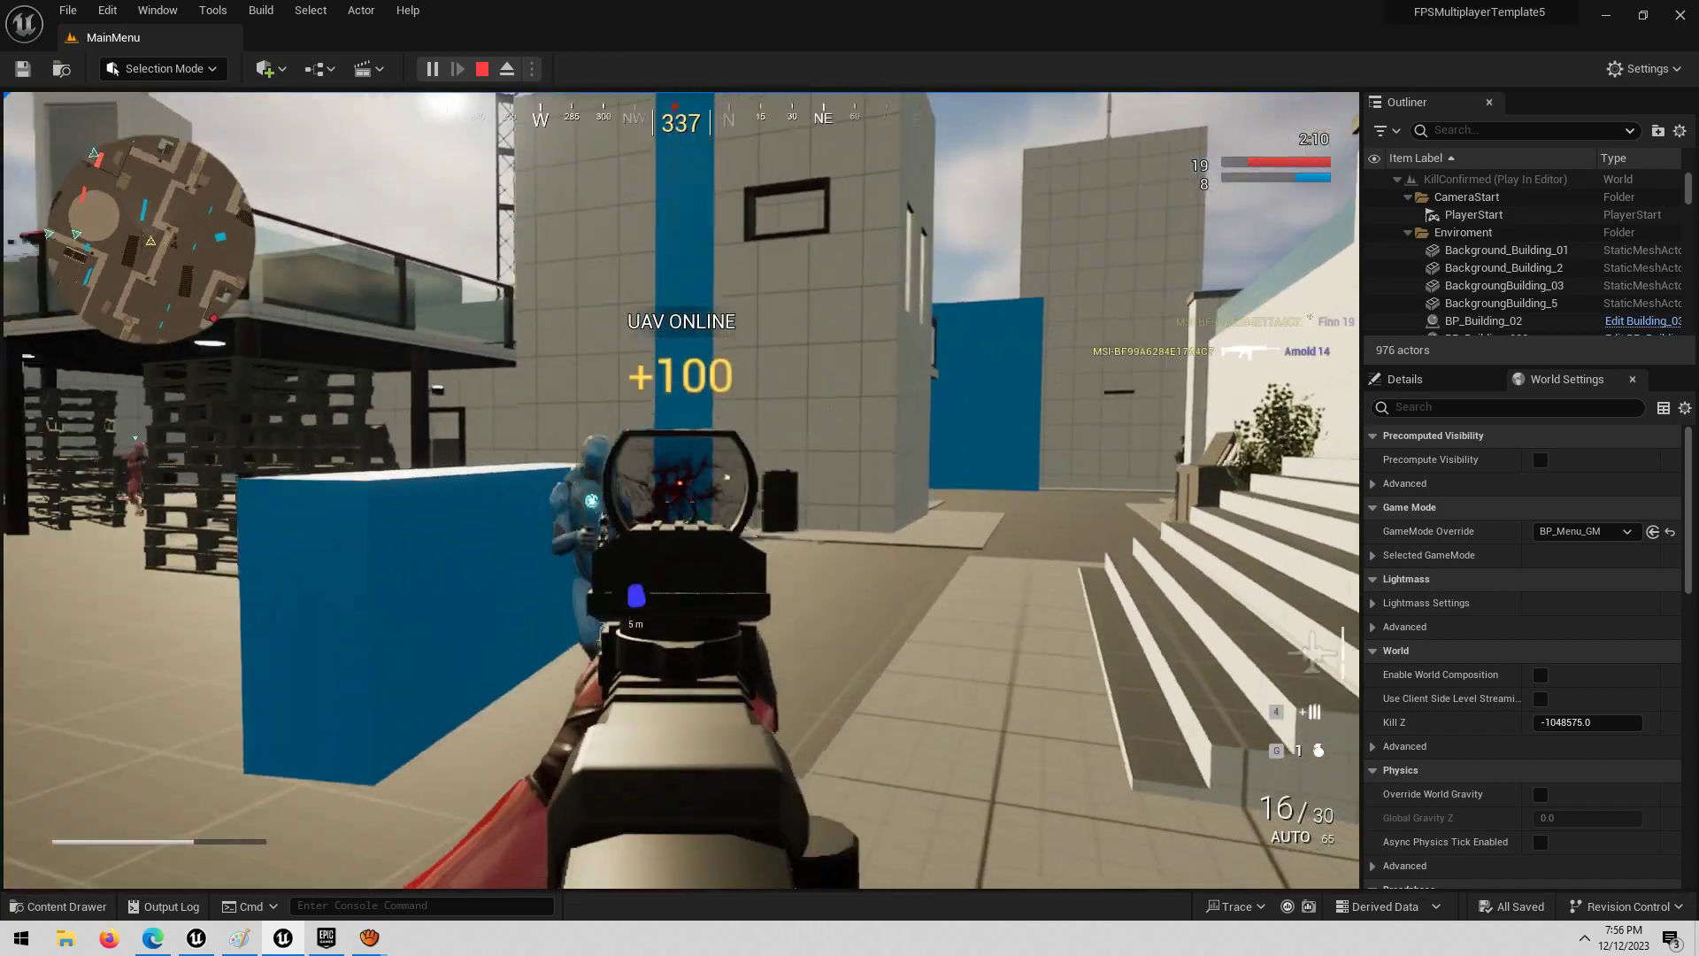
{"action": "key", "text": "w"}
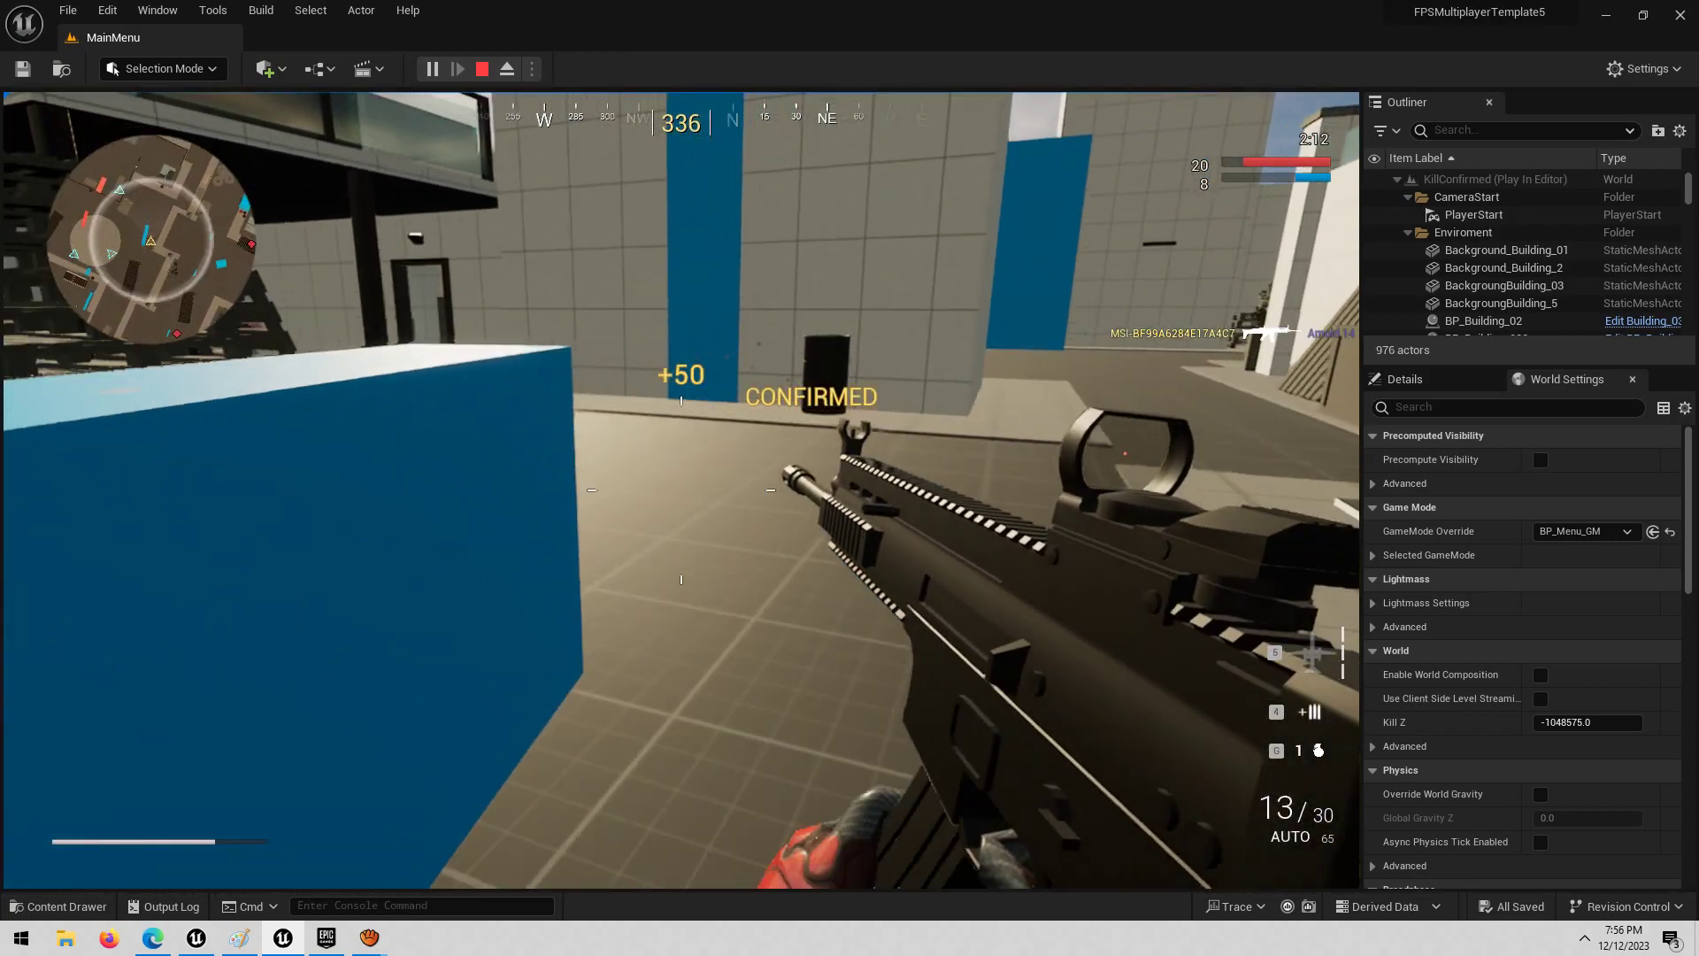
{"action": "key", "text": "r"}
{"action": "key", "text": "w"}
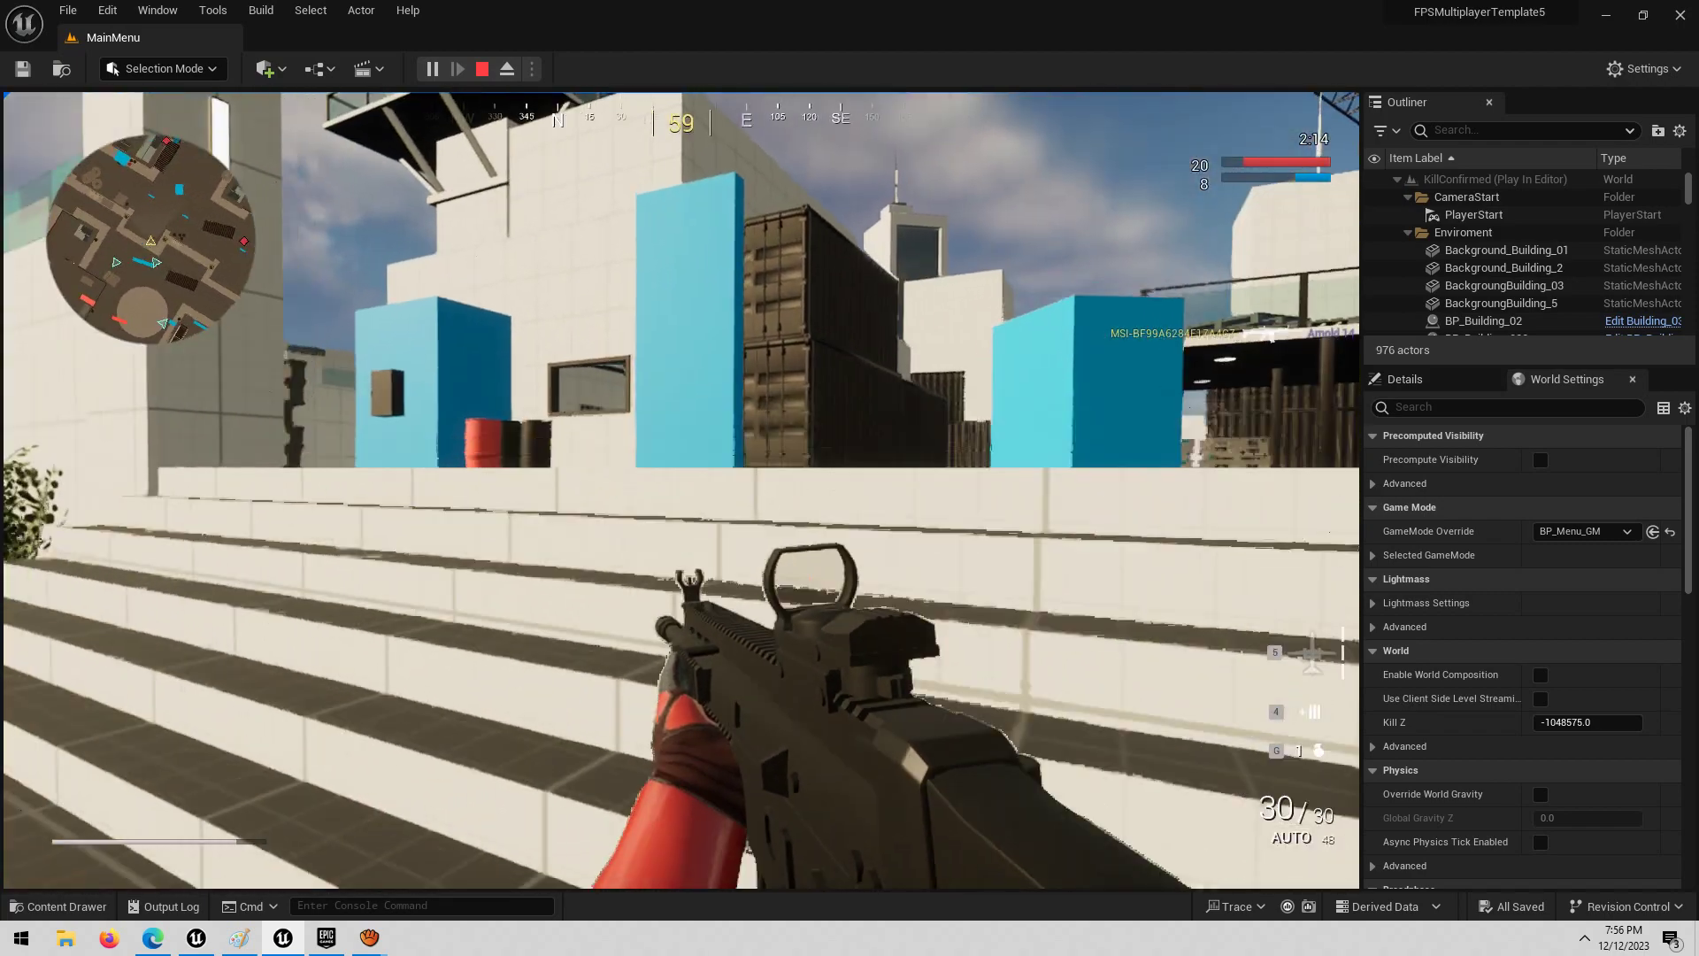
{"action": "left_click", "coordinate": [681, 489]}
Step: Walk past the pink block and container into the alley
{"action": "key", "text": "w"}
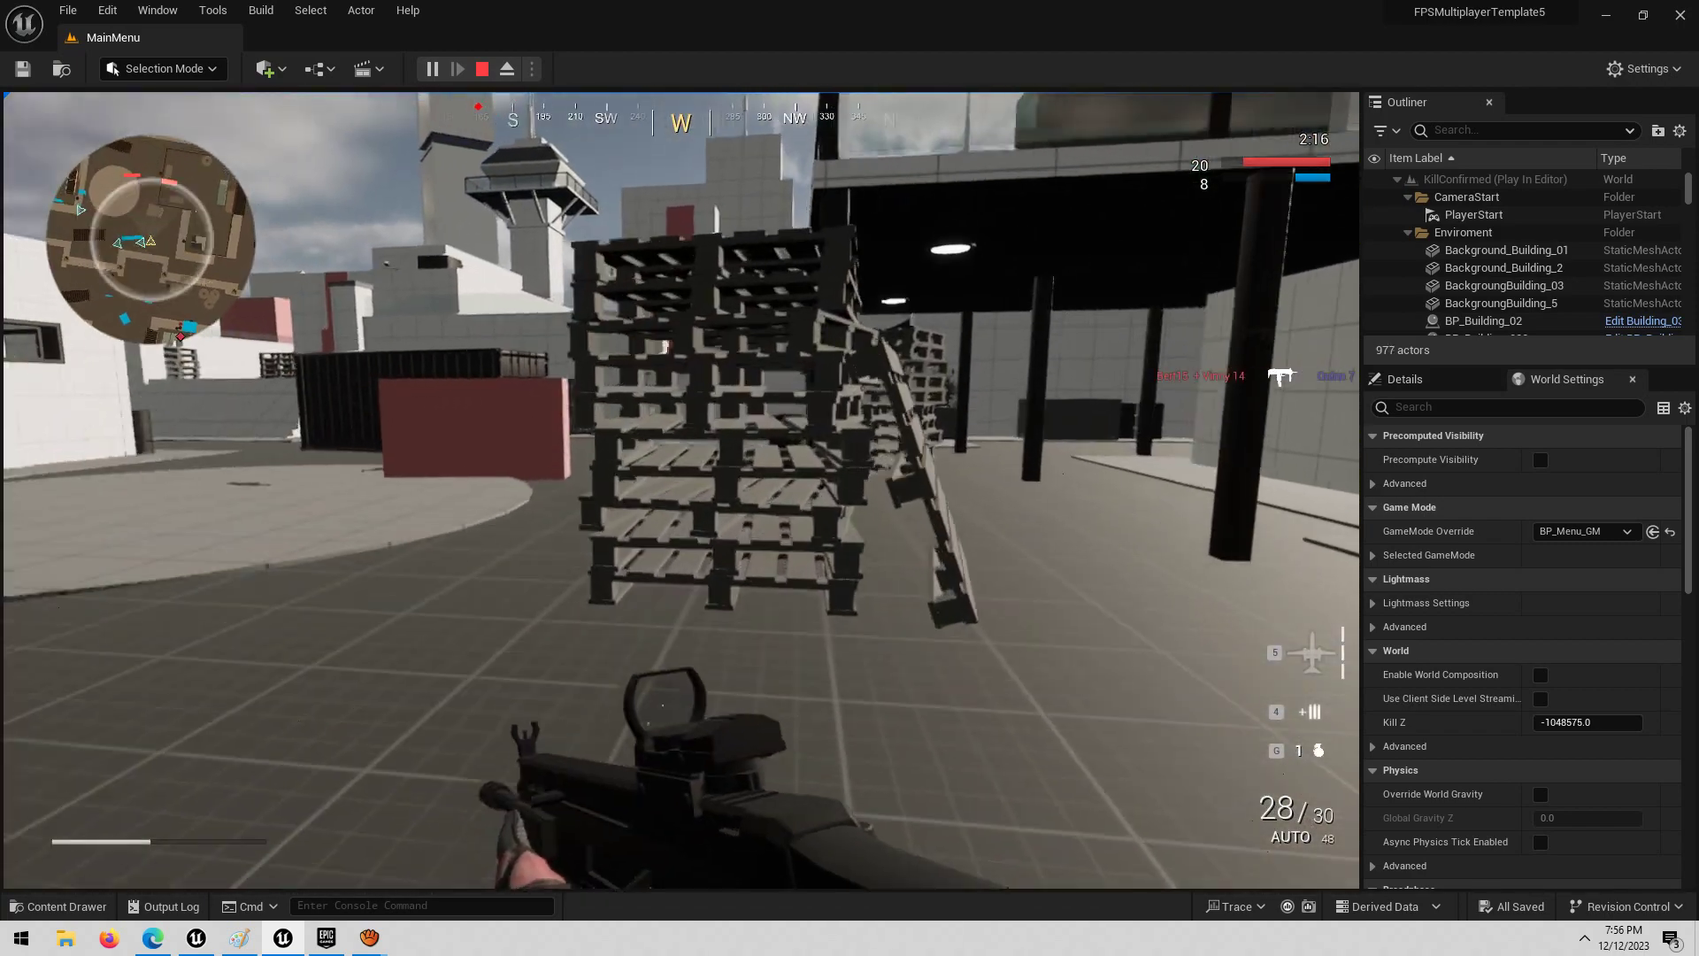
{"action": "key", "text": "w"}
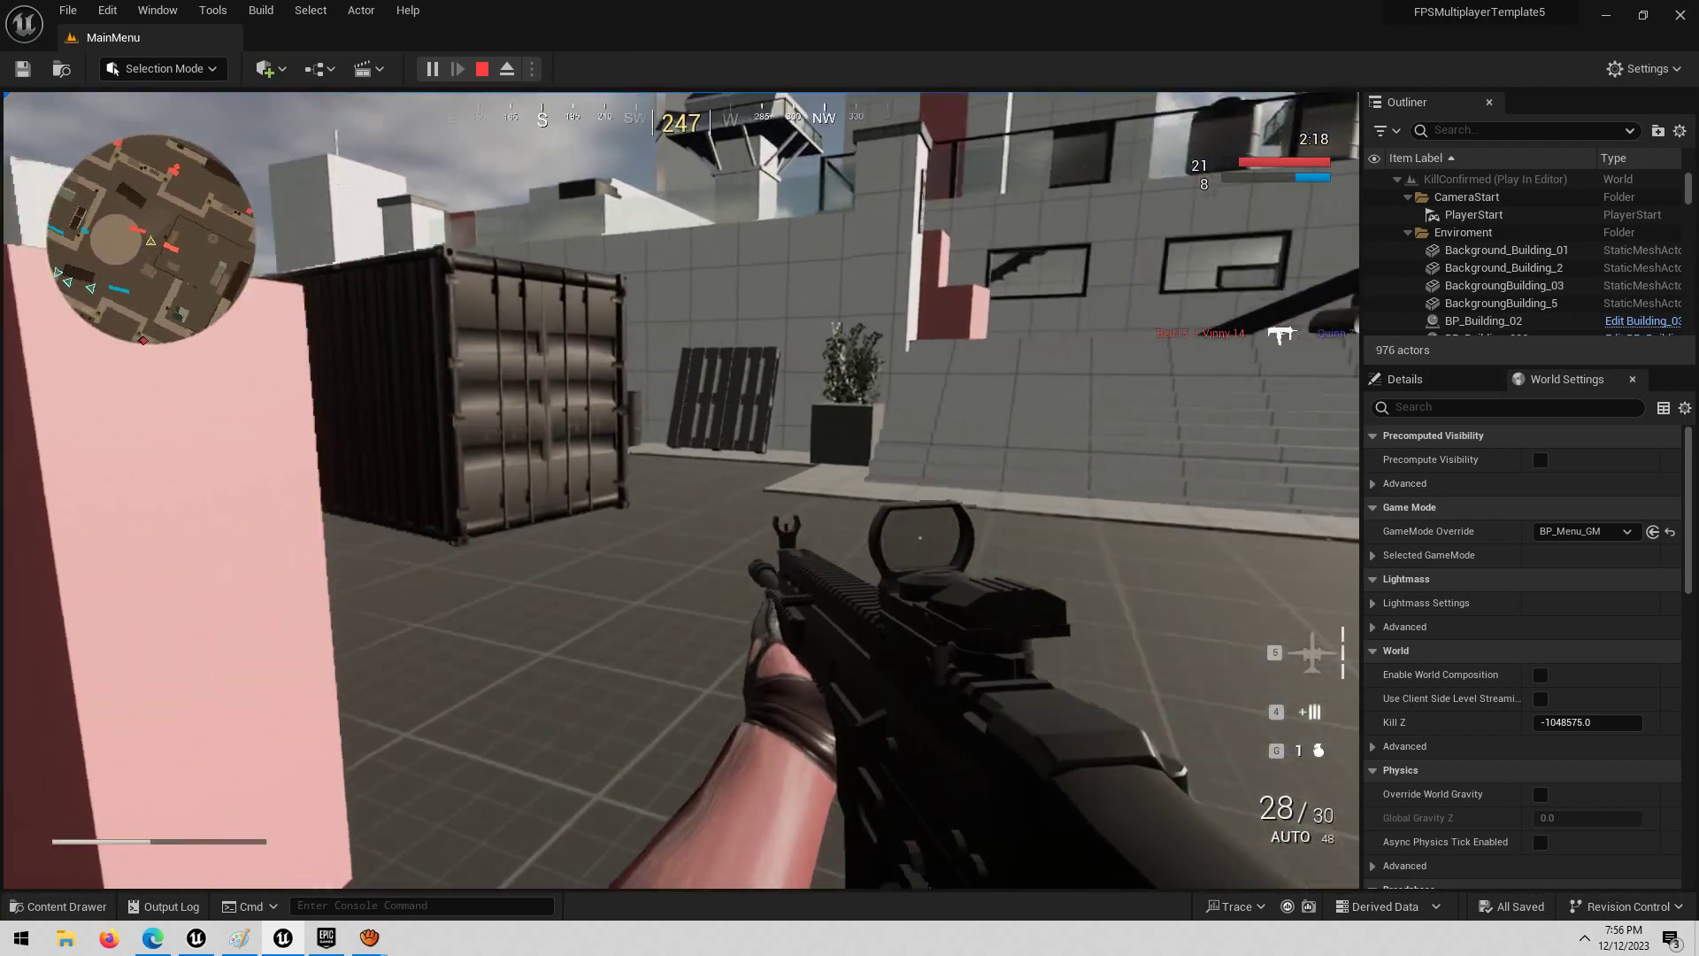
{"action": "key", "text": "w"}
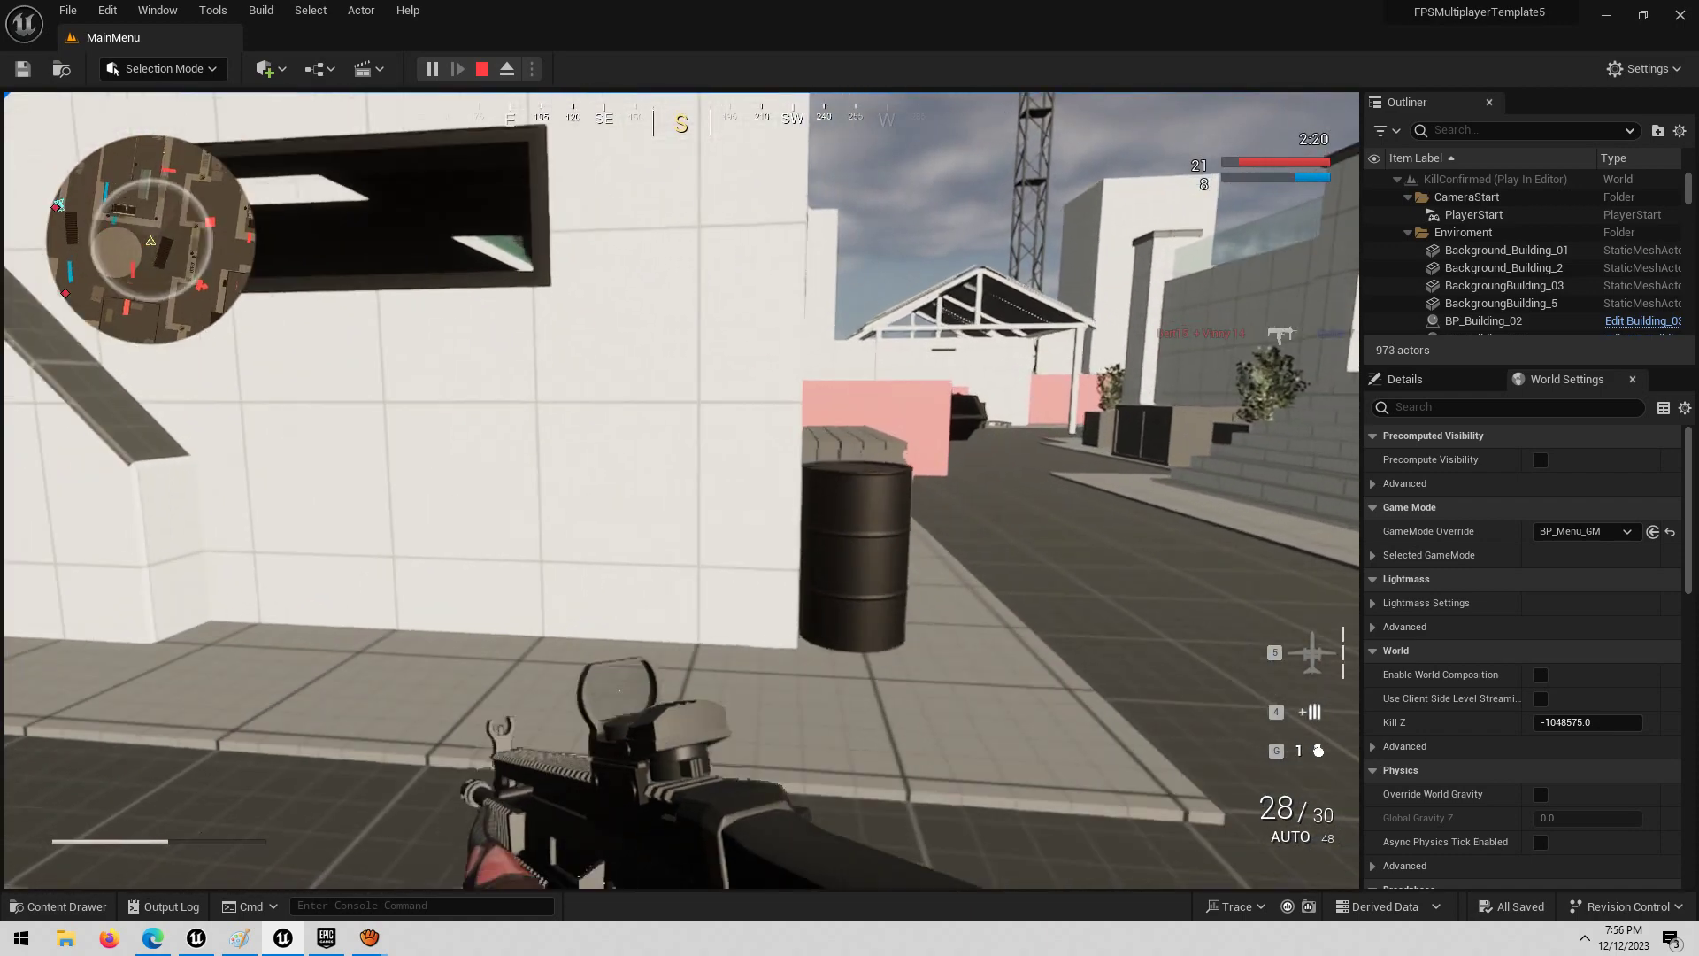
{"action": "key", "text": "d"}
Step: Stop the play session and open the Content Drawer
{"action": "key", "text": "Escape"}
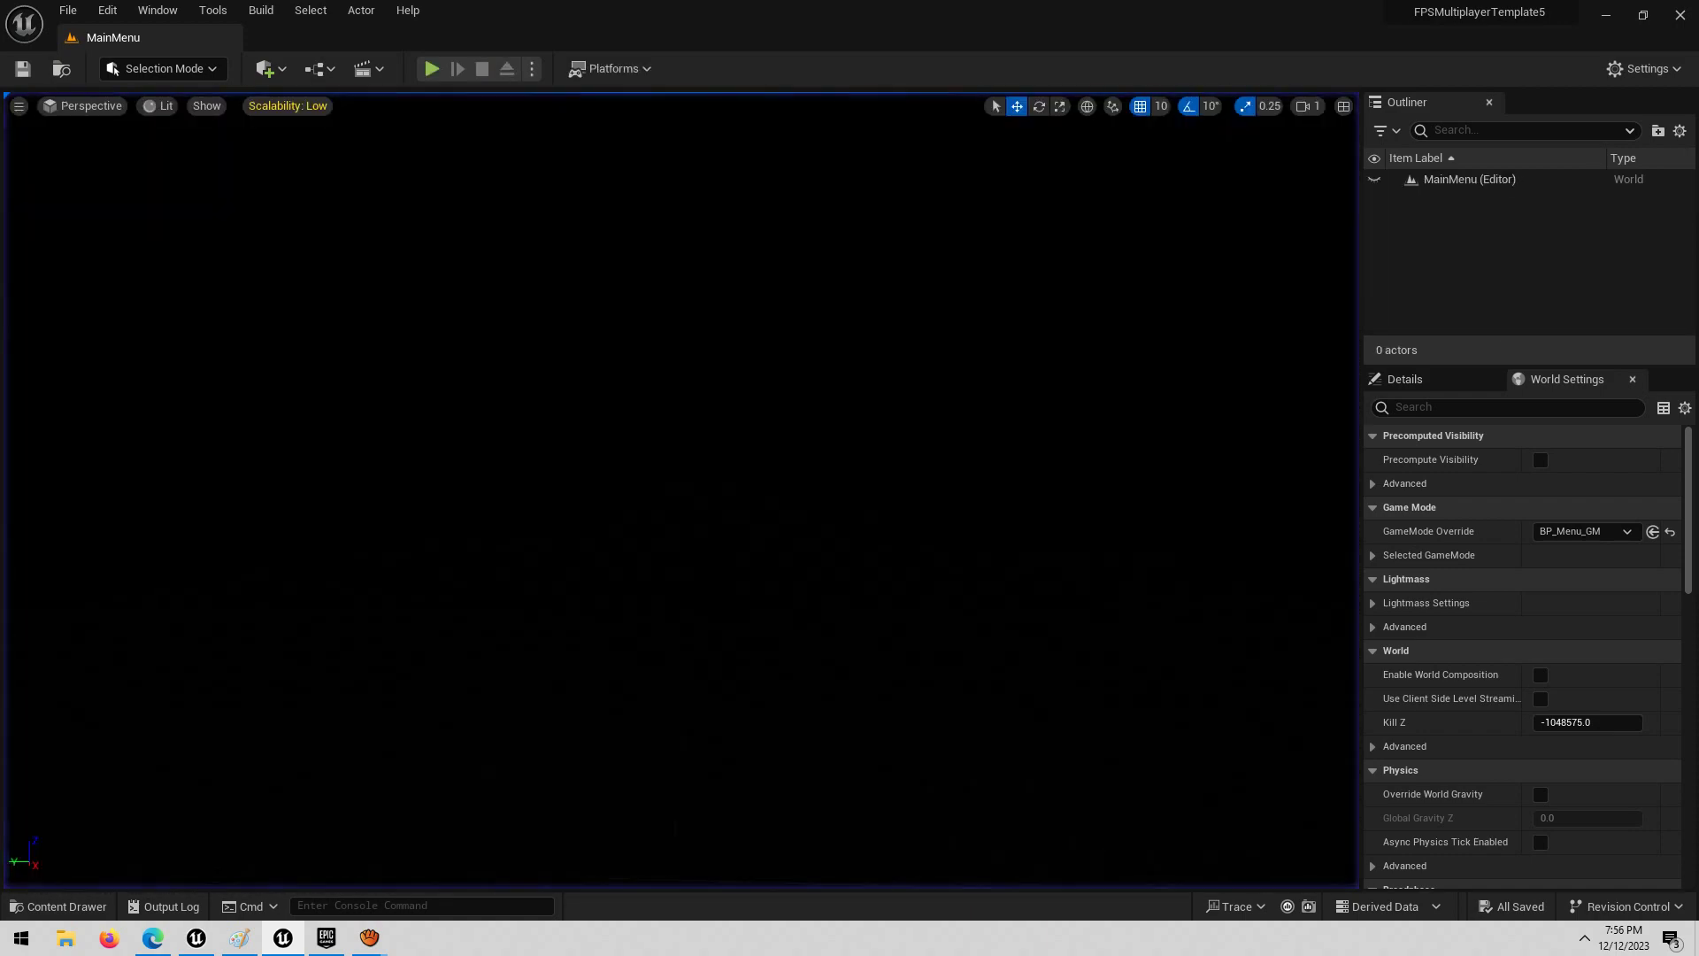
{"action": "key", "text": "ctrl+space"}
{"action": "left_click", "coordinate": [510, 745]}
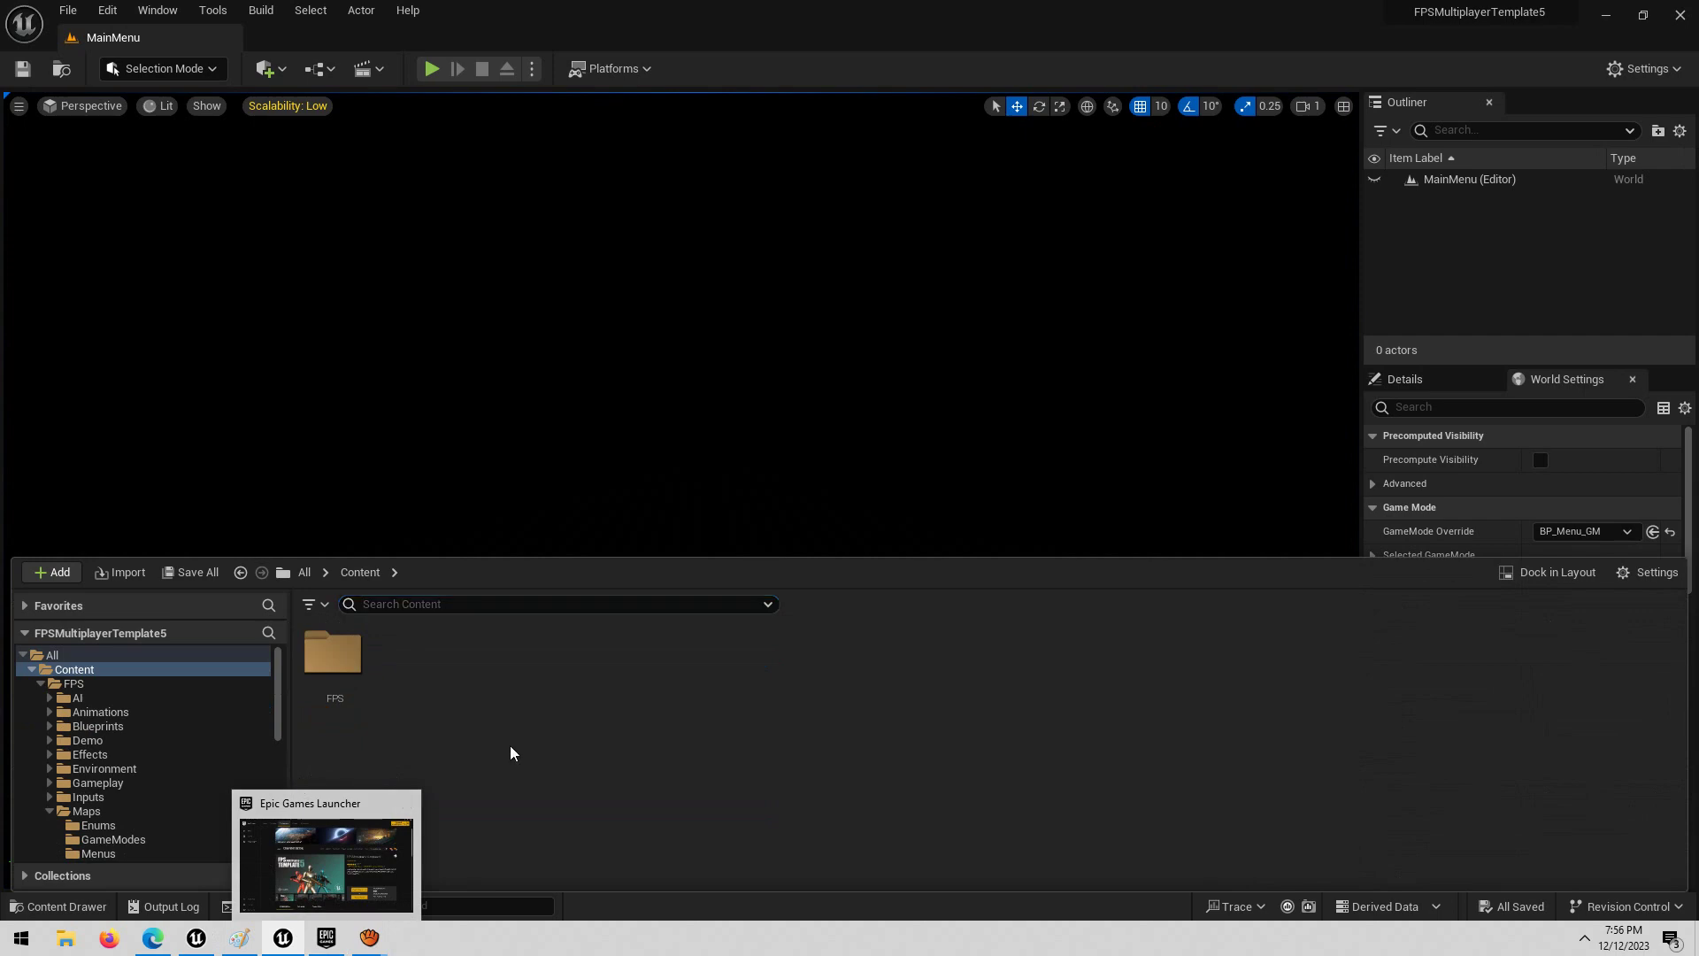
Step: Play the MainMenu level and set the single-player Game Mode to Kill Confirmed
{"action": "left_click", "coordinate": [437, 64]}
{"action": "left_click", "coordinate": [231, 582]}
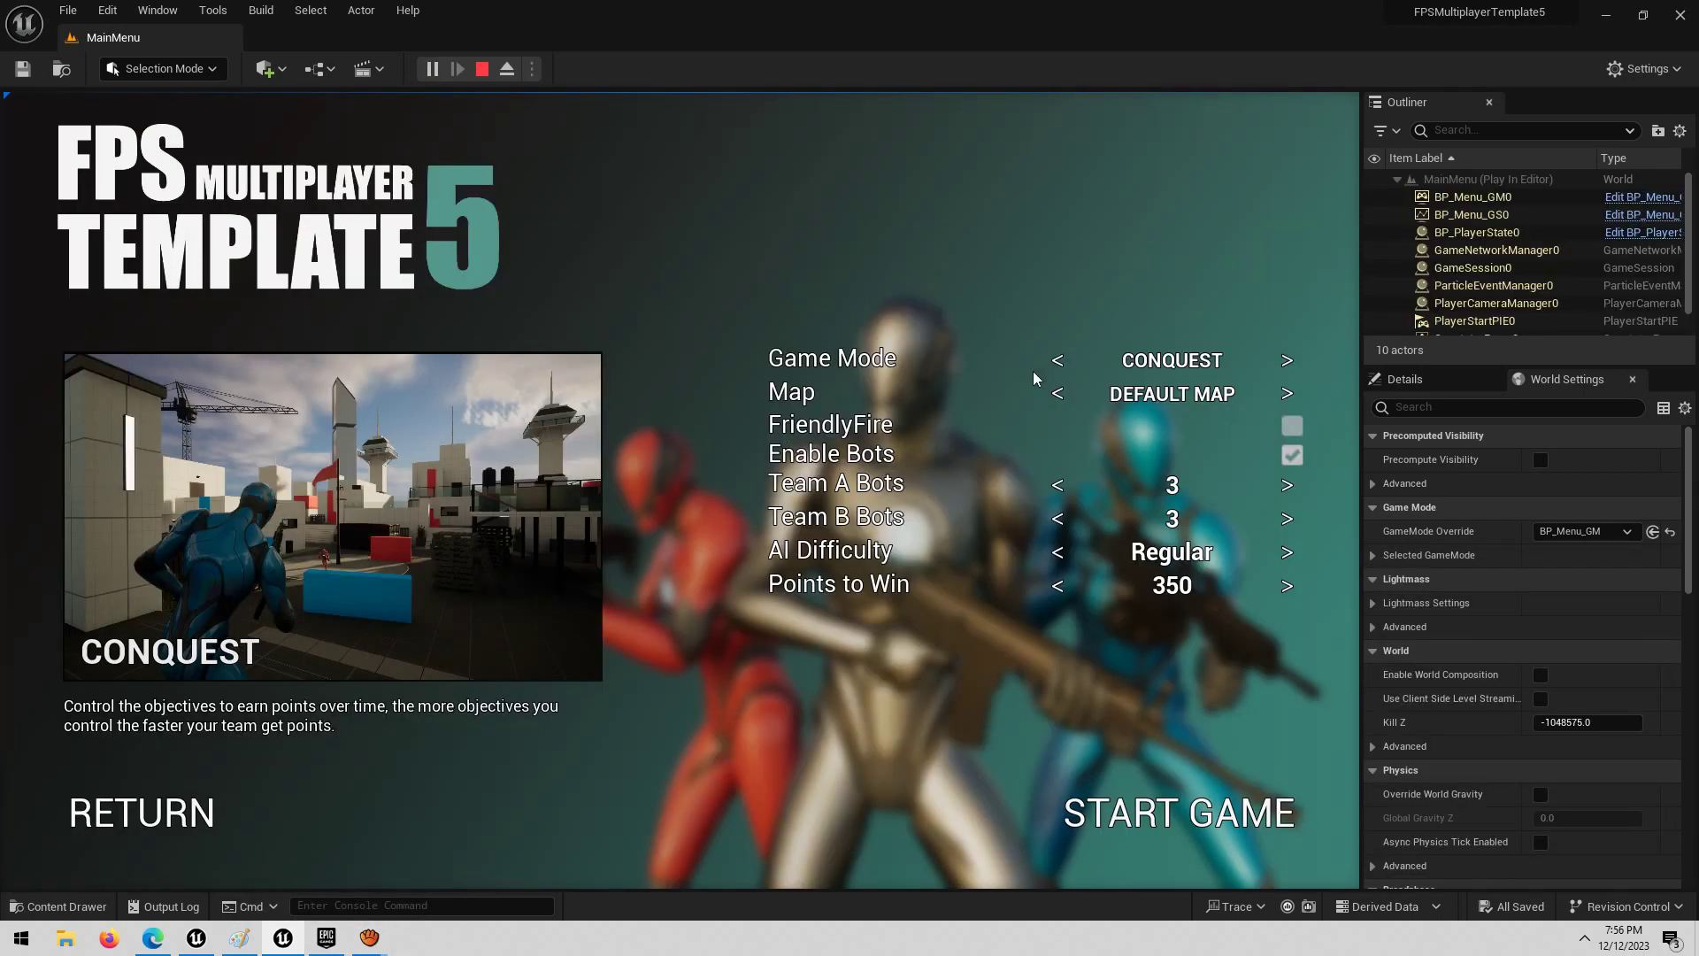
{"action": "left_click", "coordinate": [1286, 360]}
{"action": "left_click", "coordinate": [1286, 360]}
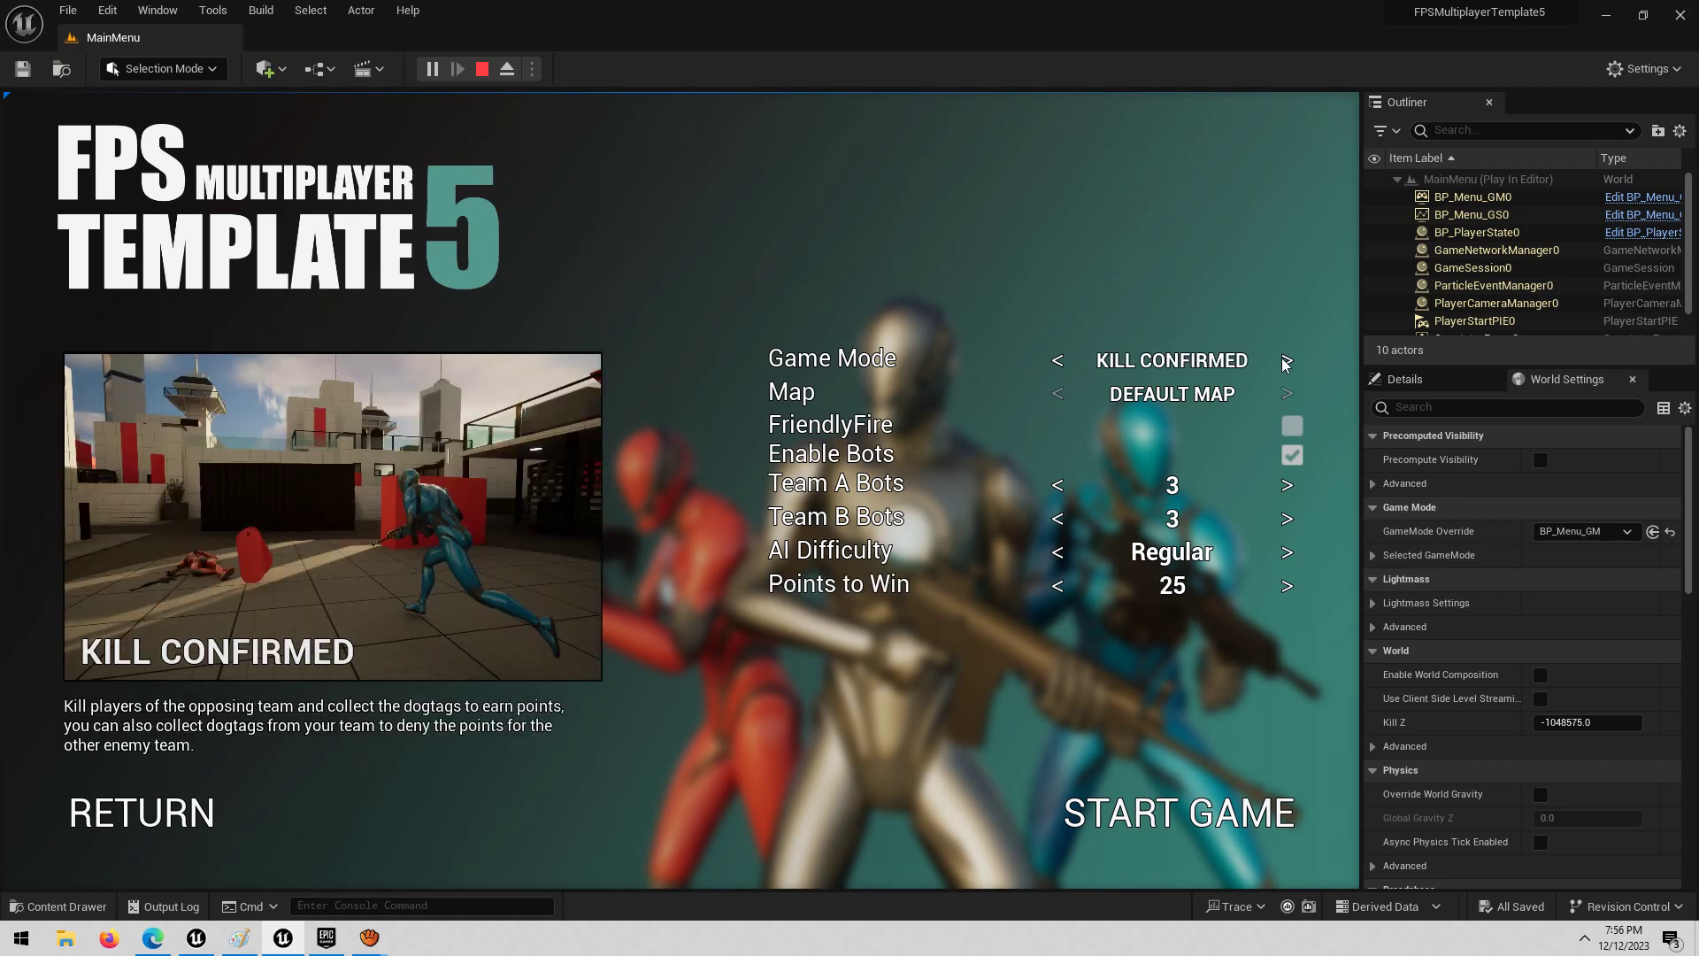
Step: Cycle through Team Deathmatch, Capture the Flag and Free For All, then return to the main menu
{"action": "left_click", "coordinate": [1282, 358]}
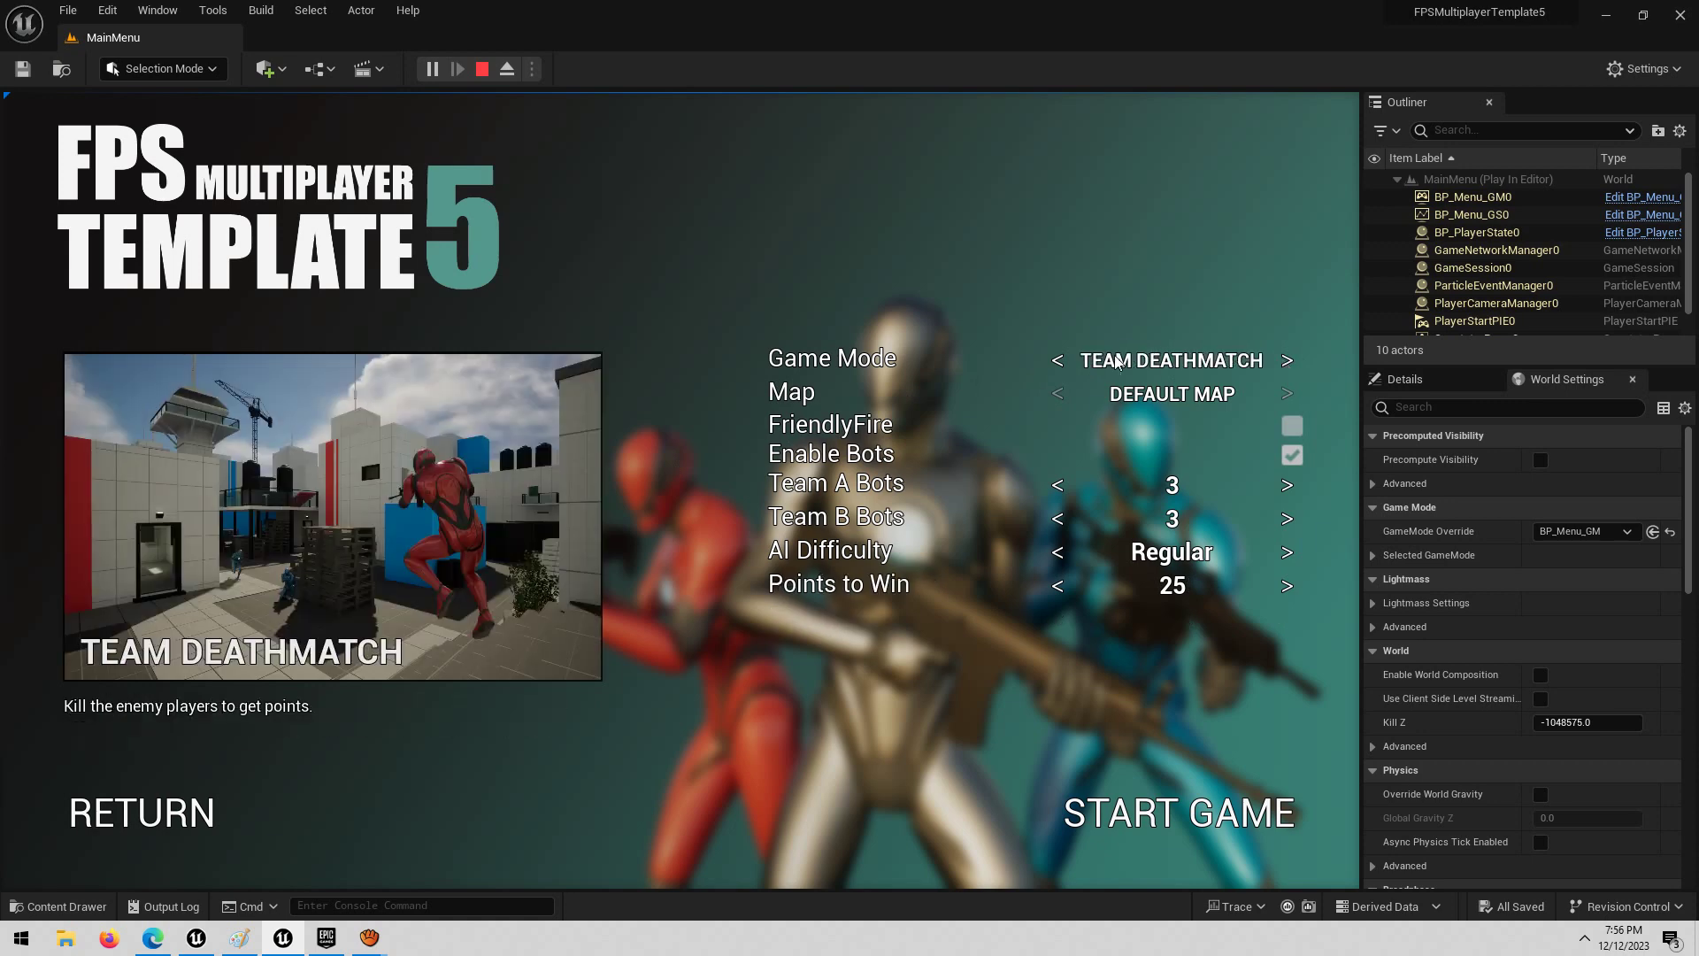
{"action": "left_click", "coordinate": [1280, 361]}
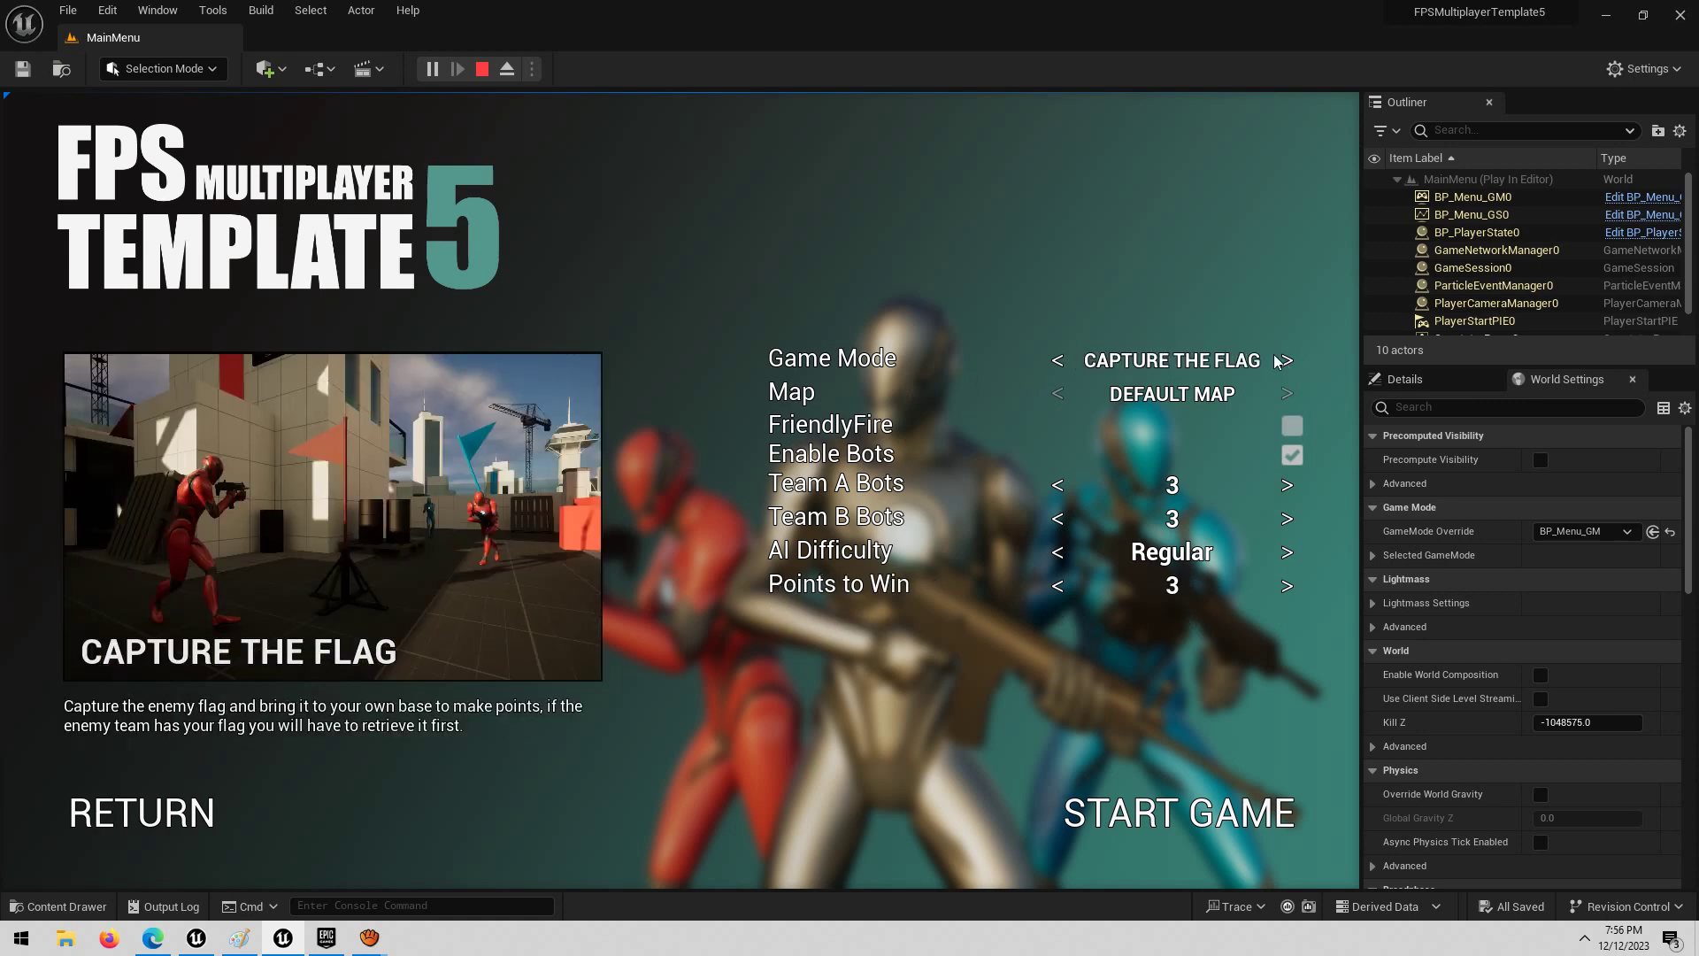
{"action": "left_click", "coordinate": [1280, 361]}
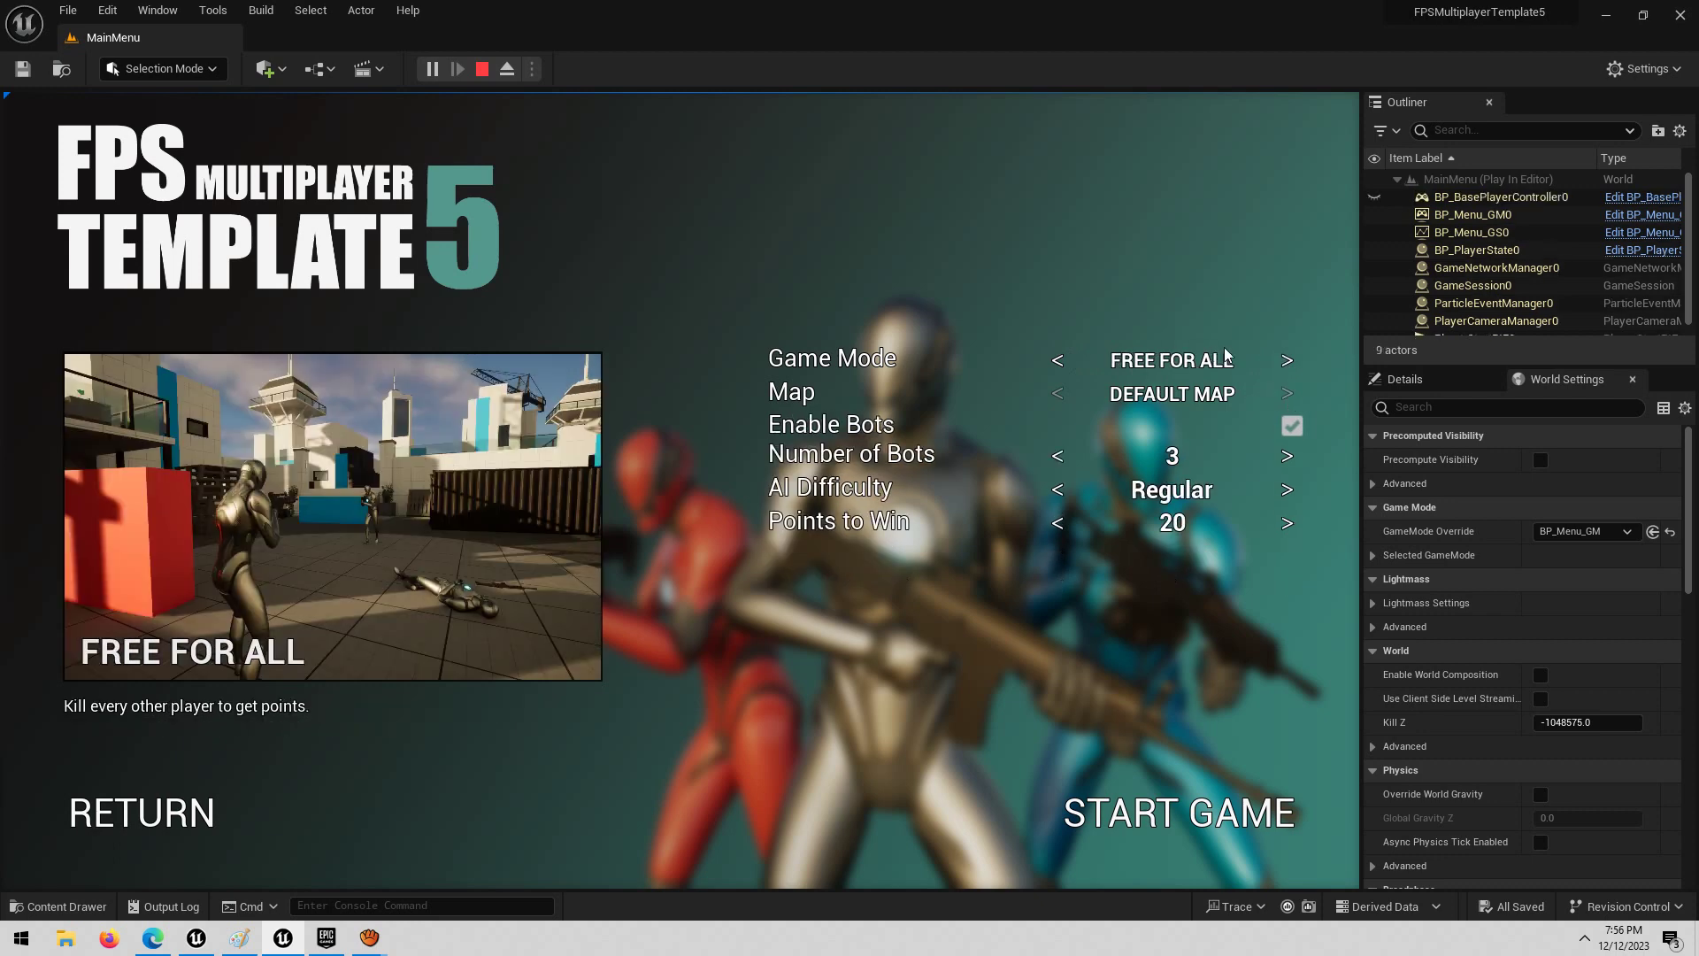
{"action": "left_click", "coordinate": [203, 812]}
{"action": "key", "text": "ctrl+space"}
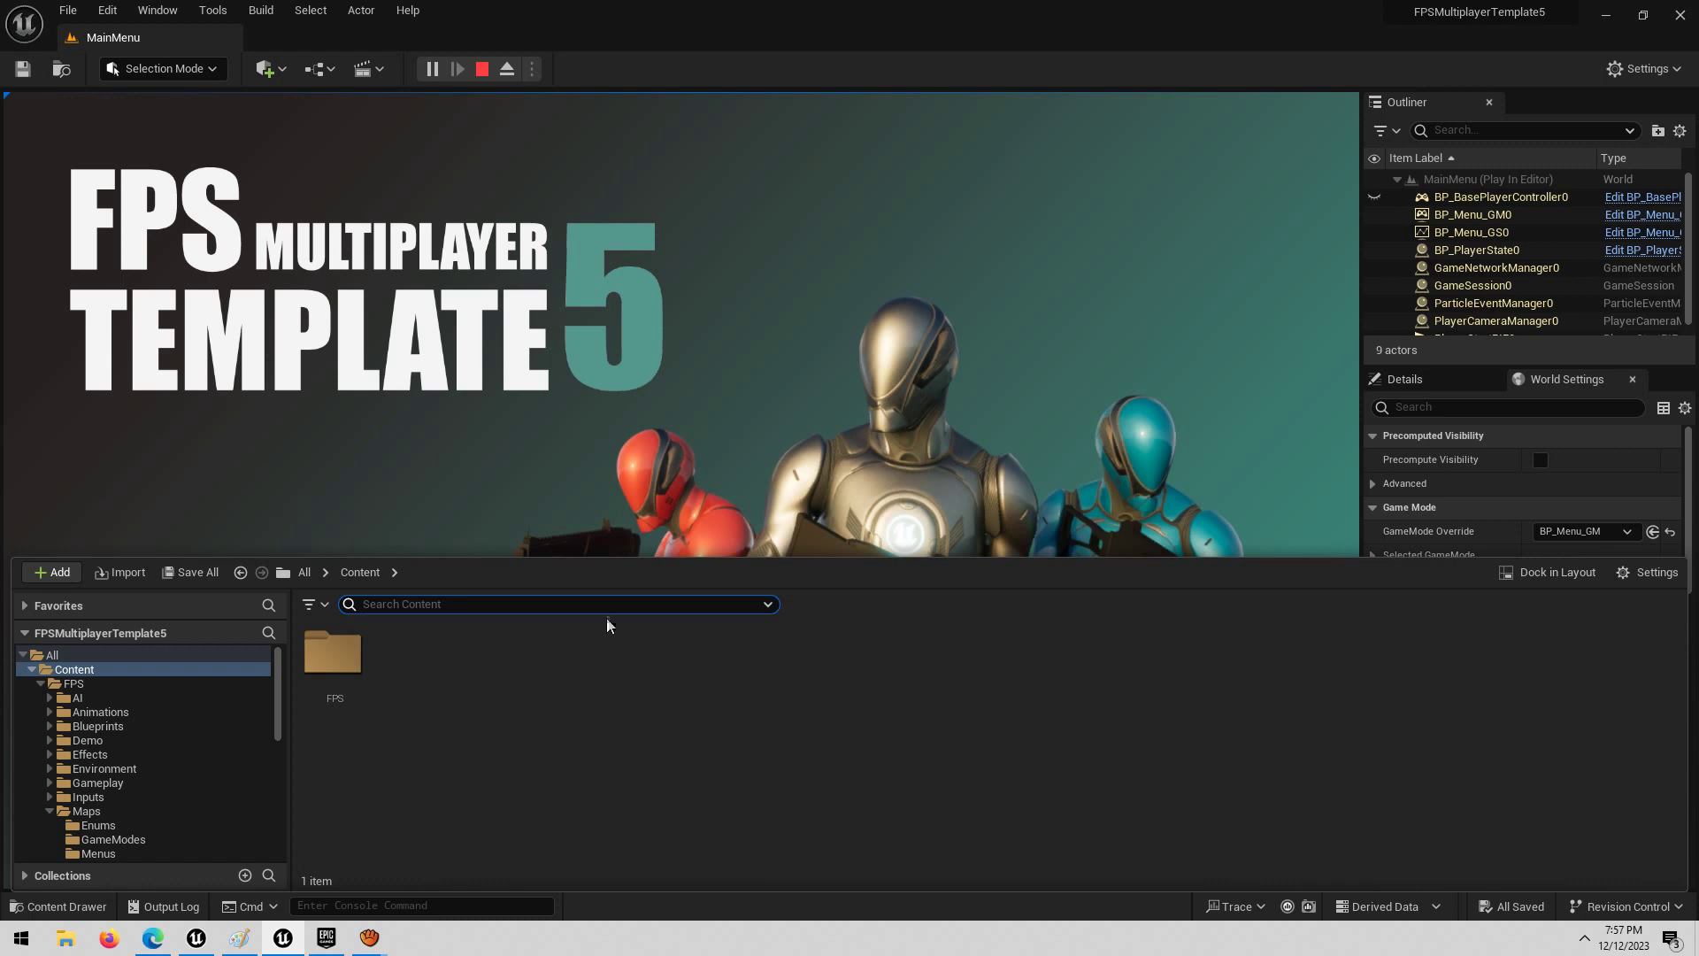
Step: Stop Play In Editor to return to the empty MainMenu level
{"action": "left_click", "coordinate": [565, 563]}
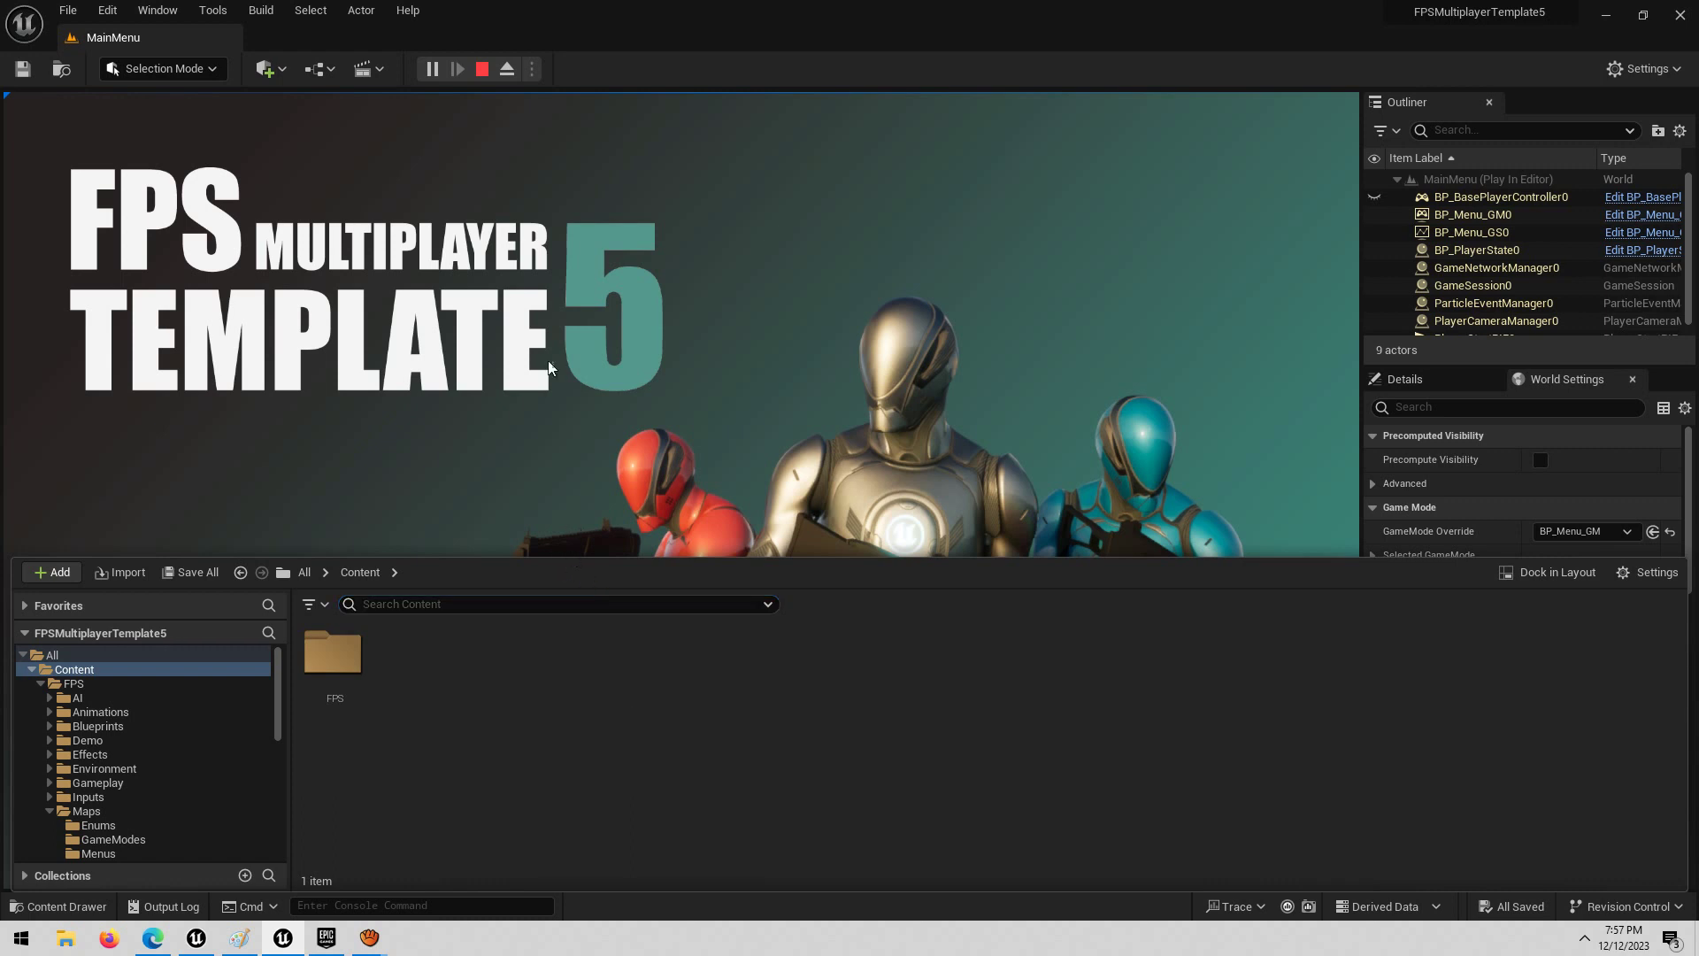
{"action": "left_click", "coordinate": [482, 68]}
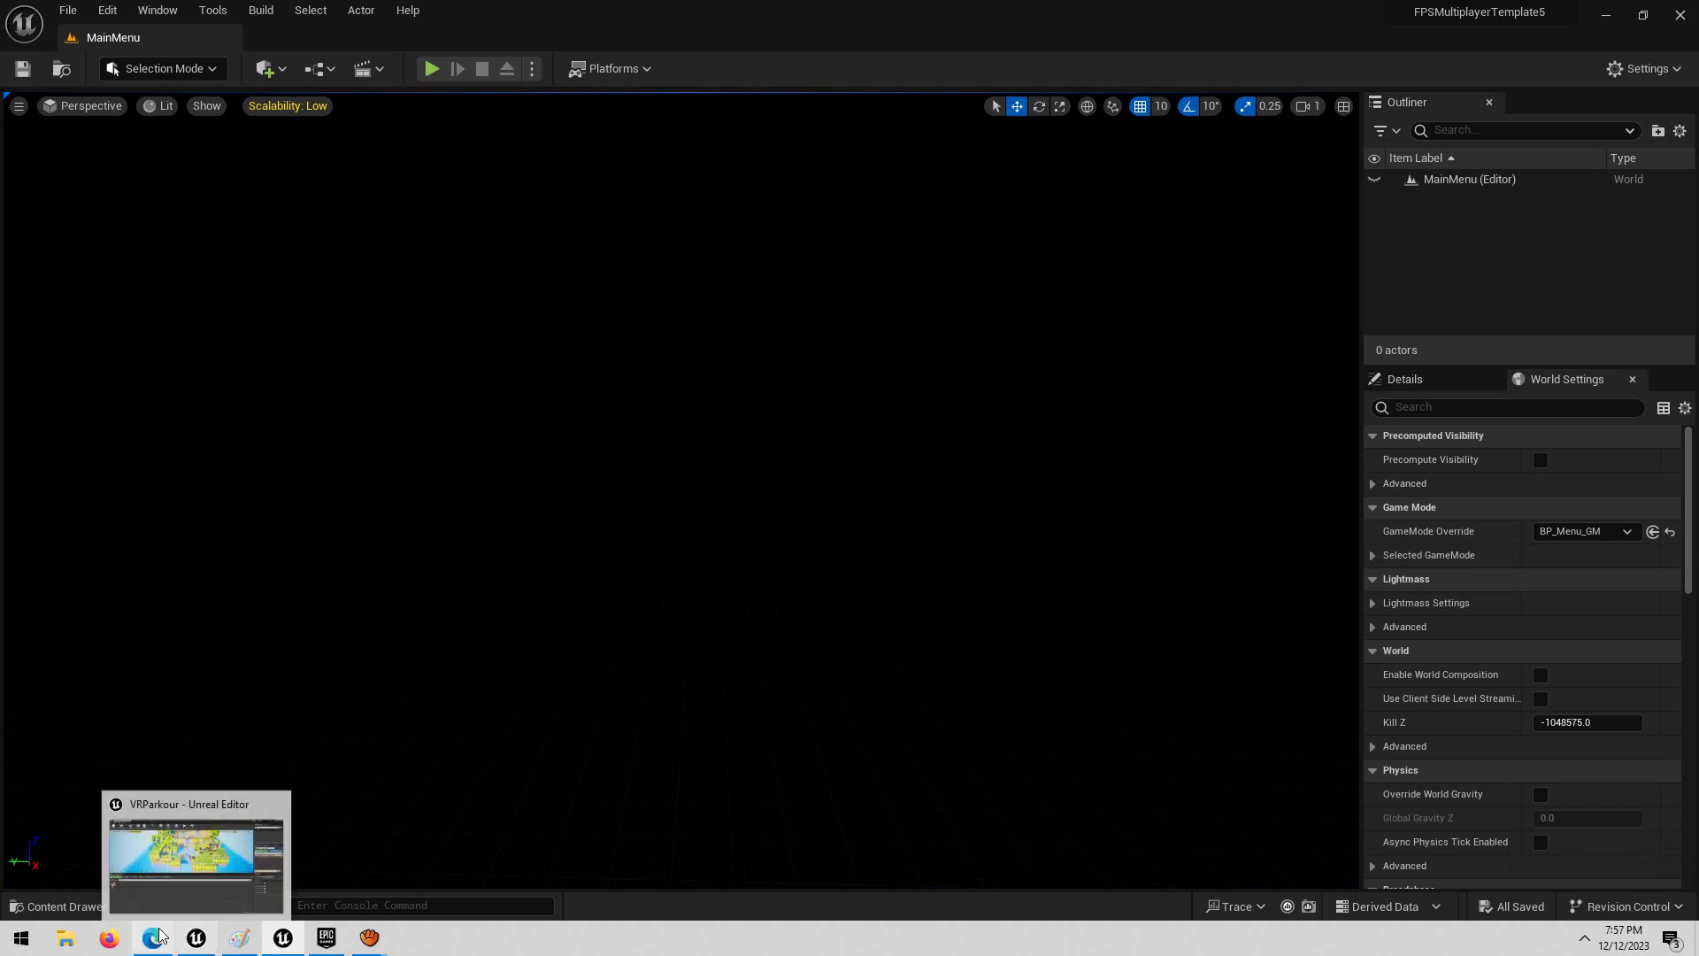
{"action": "mouse_move", "coordinate": [160, 935]}
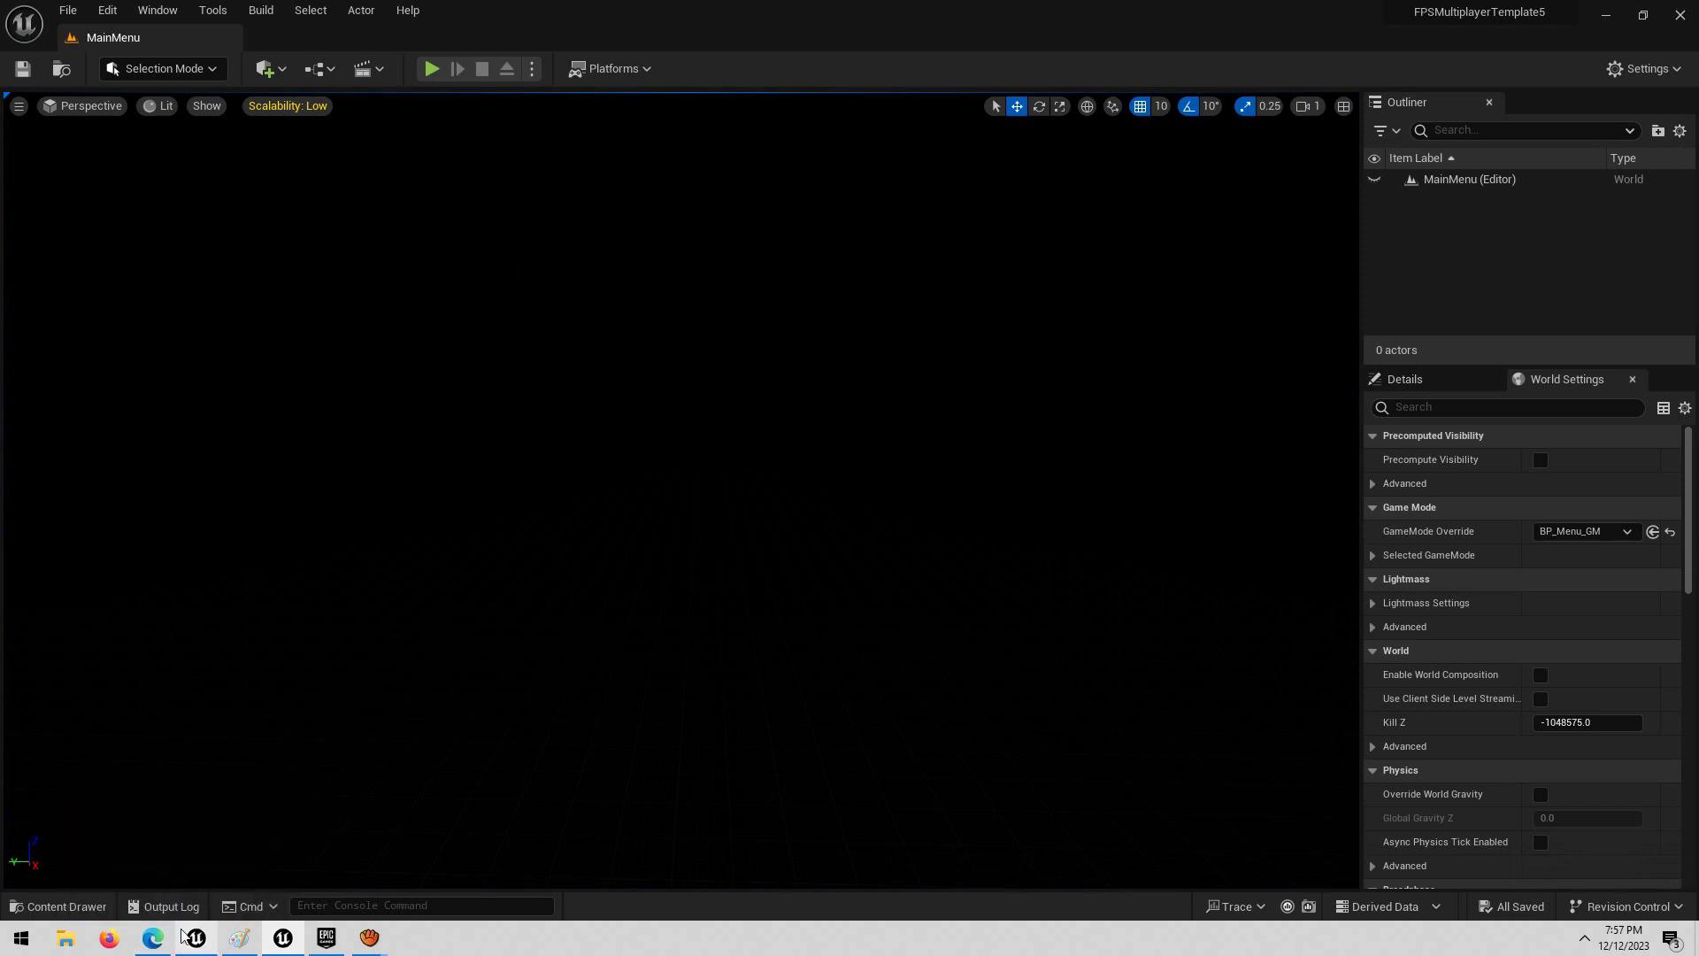
Step: Play the MainMenu level, open Single Player setup, and return to the title menu
{"action": "left_click", "coordinate": [431, 69]}
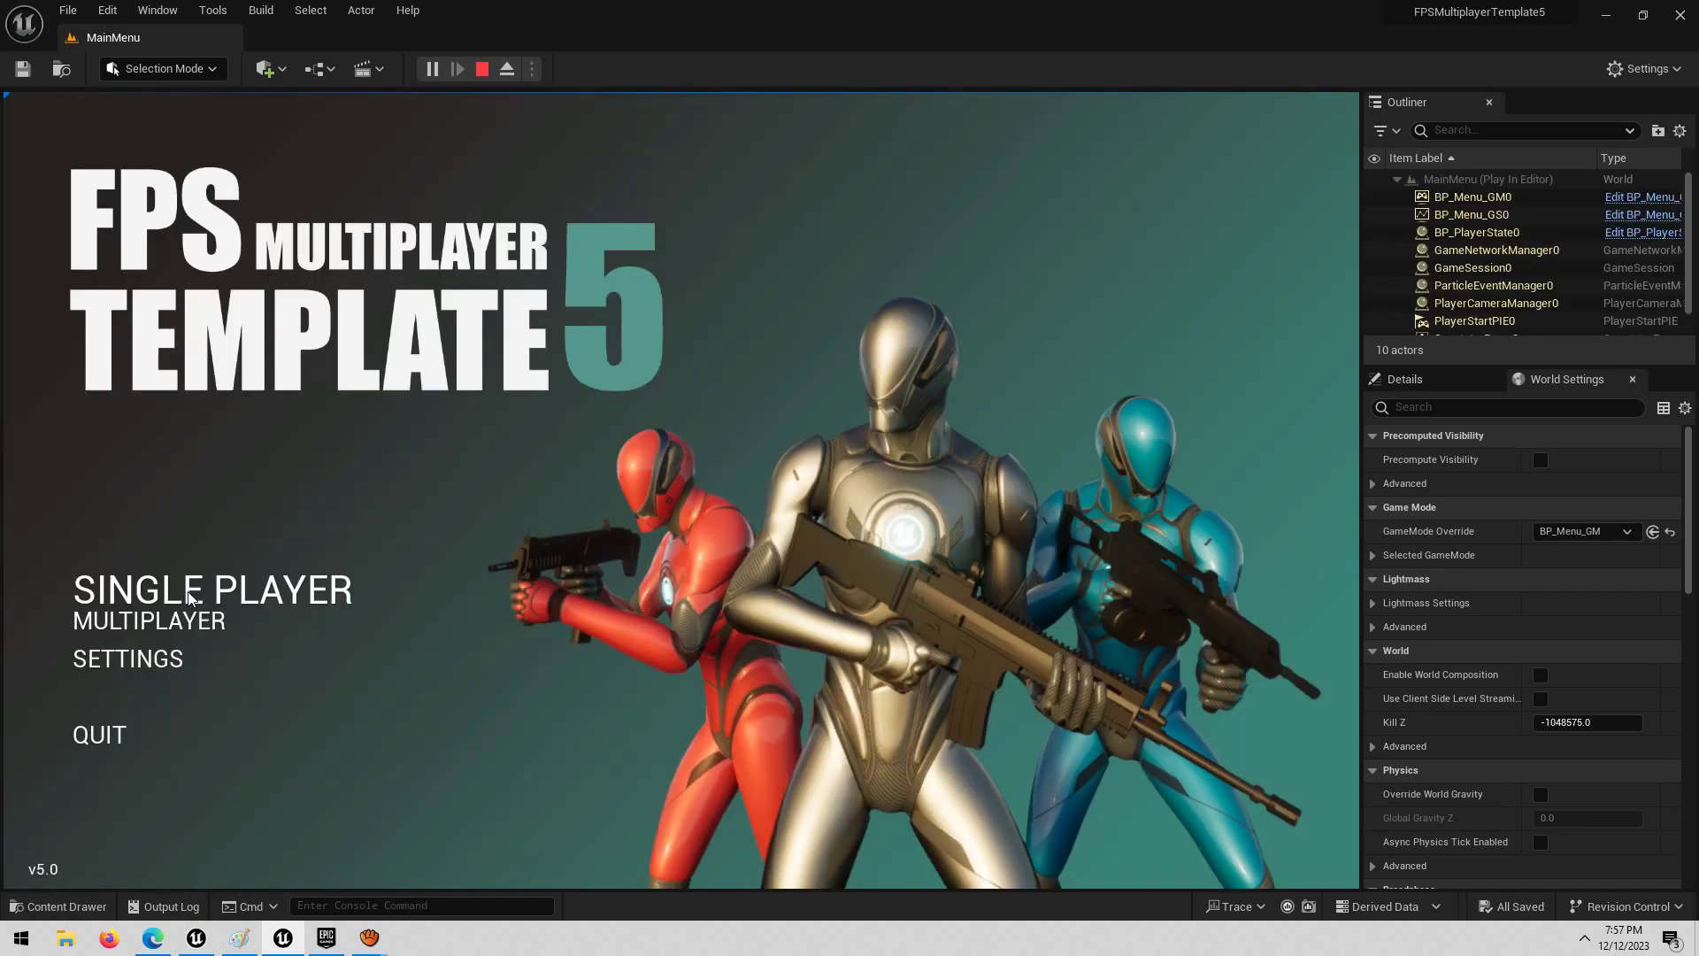
{"action": "left_click", "coordinate": [188, 594]}
{"action": "left_click", "coordinate": [182, 807]}
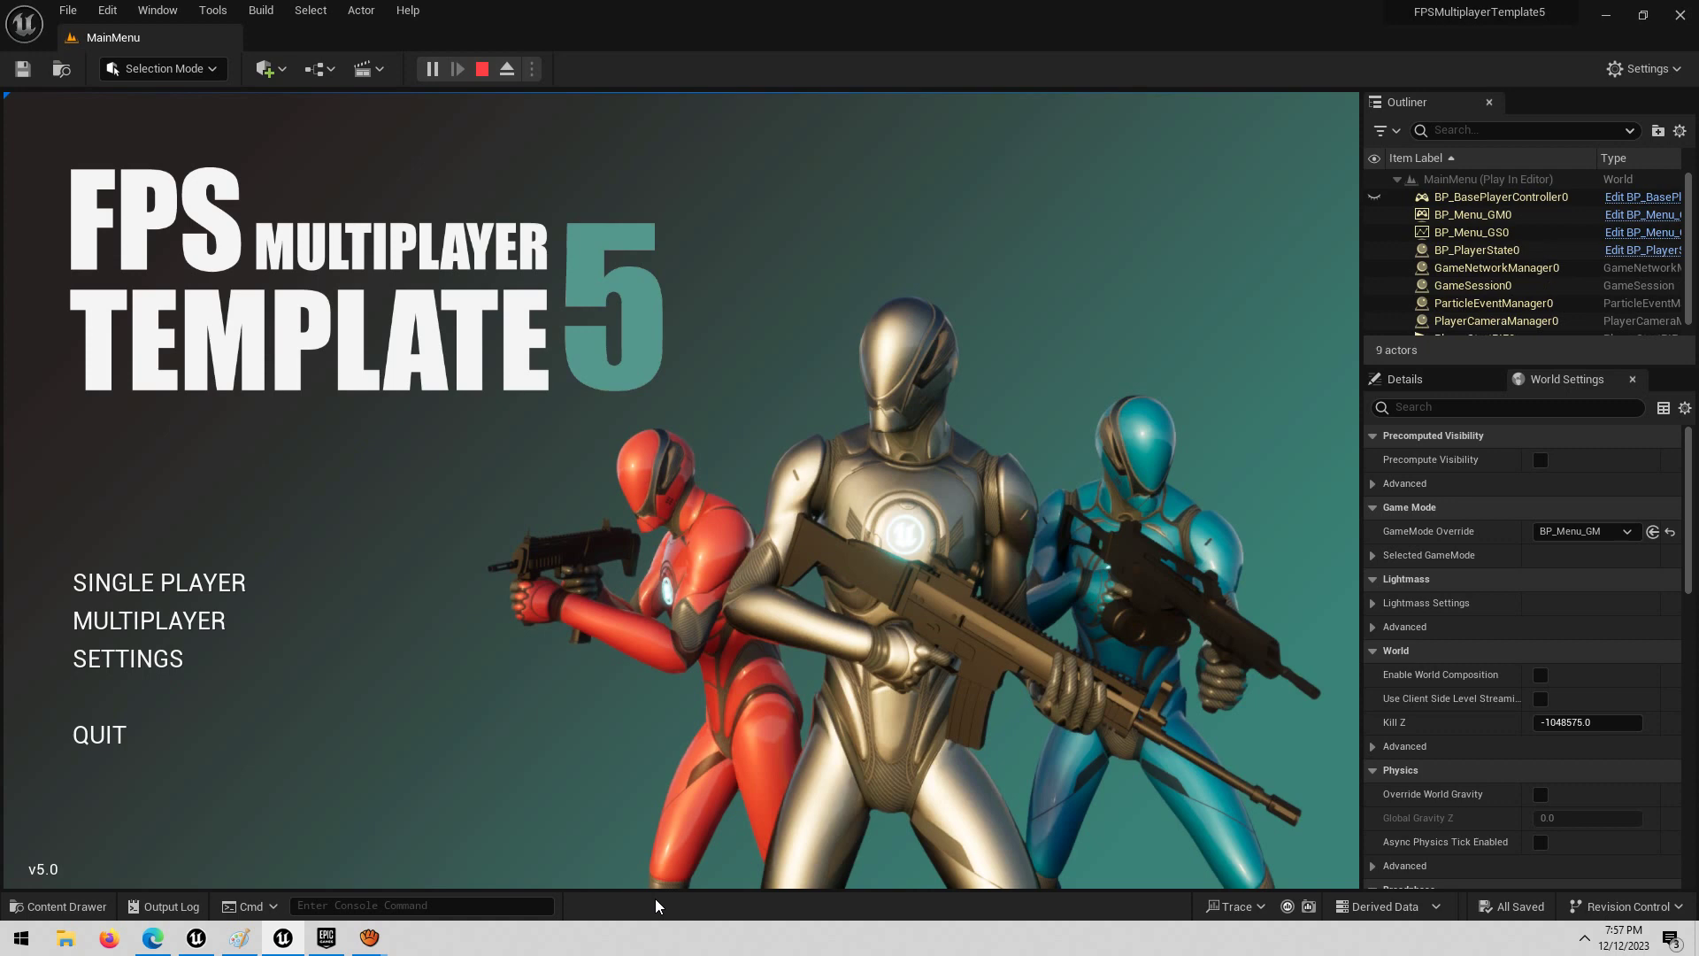
Step: Search 'retar' in the FPS folder to list IK Retargeters, including RTG_UE5Manny_UE4Manny
{"action": "key", "text": "ctrl+space"}
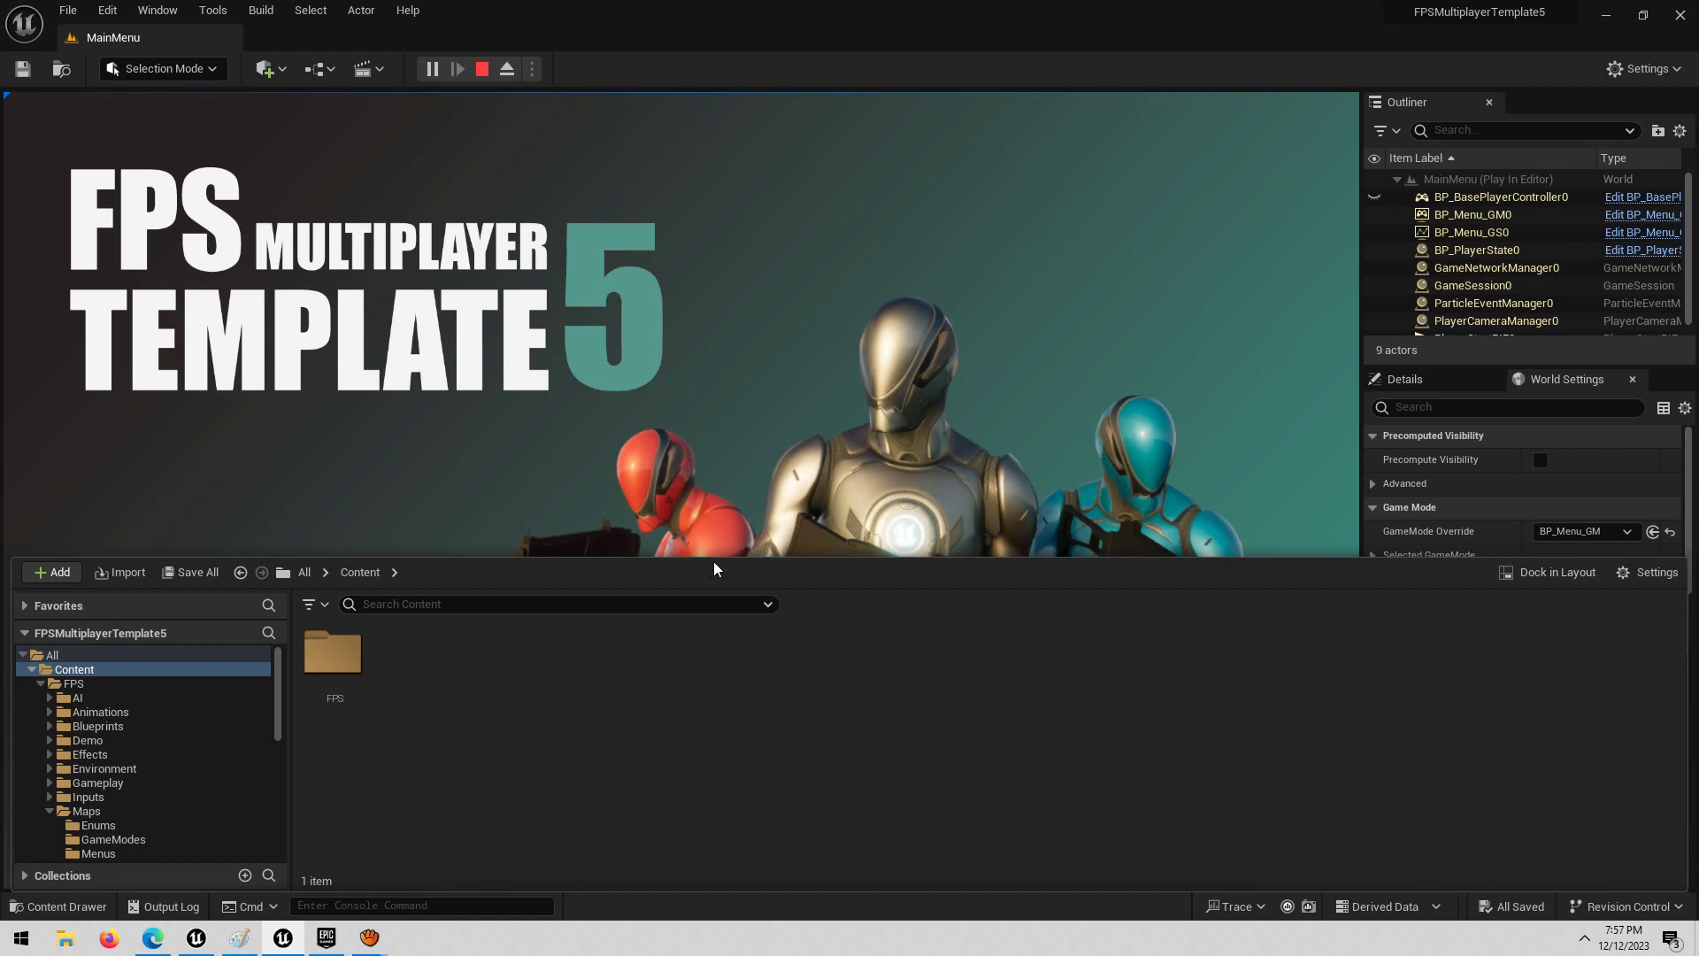
{"action": "left_click_drag", "start_coordinate": [701, 557], "coordinate": [675, 700]}
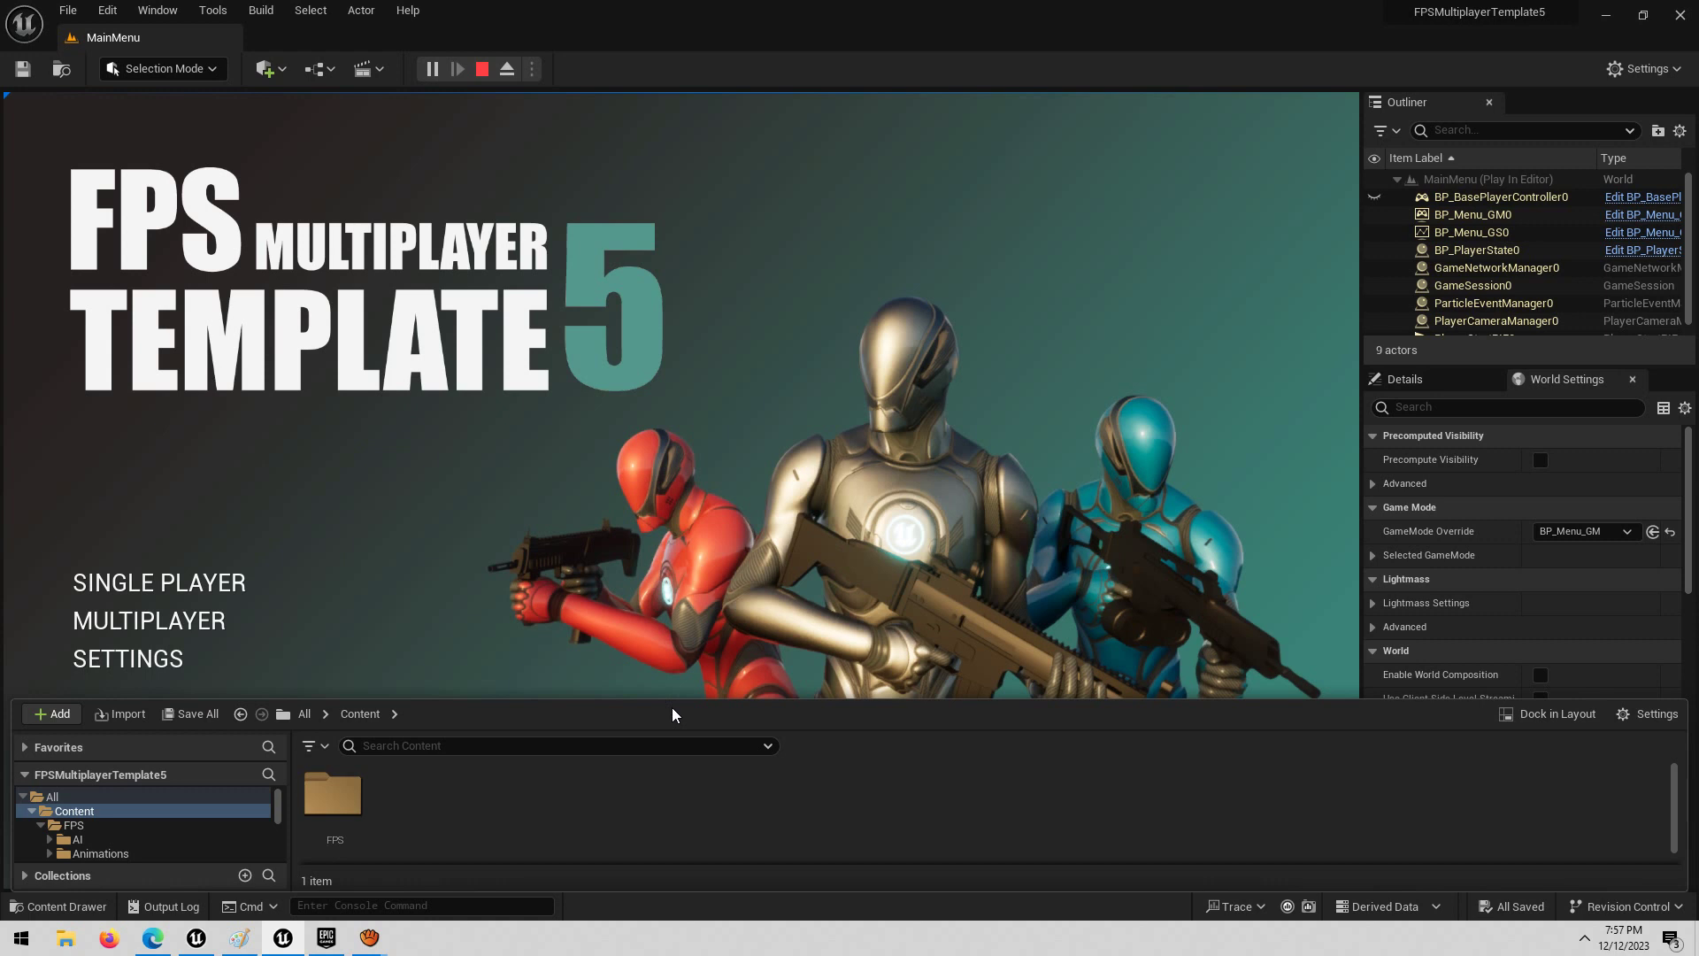
{"action": "left_click", "coordinate": [327, 792]}
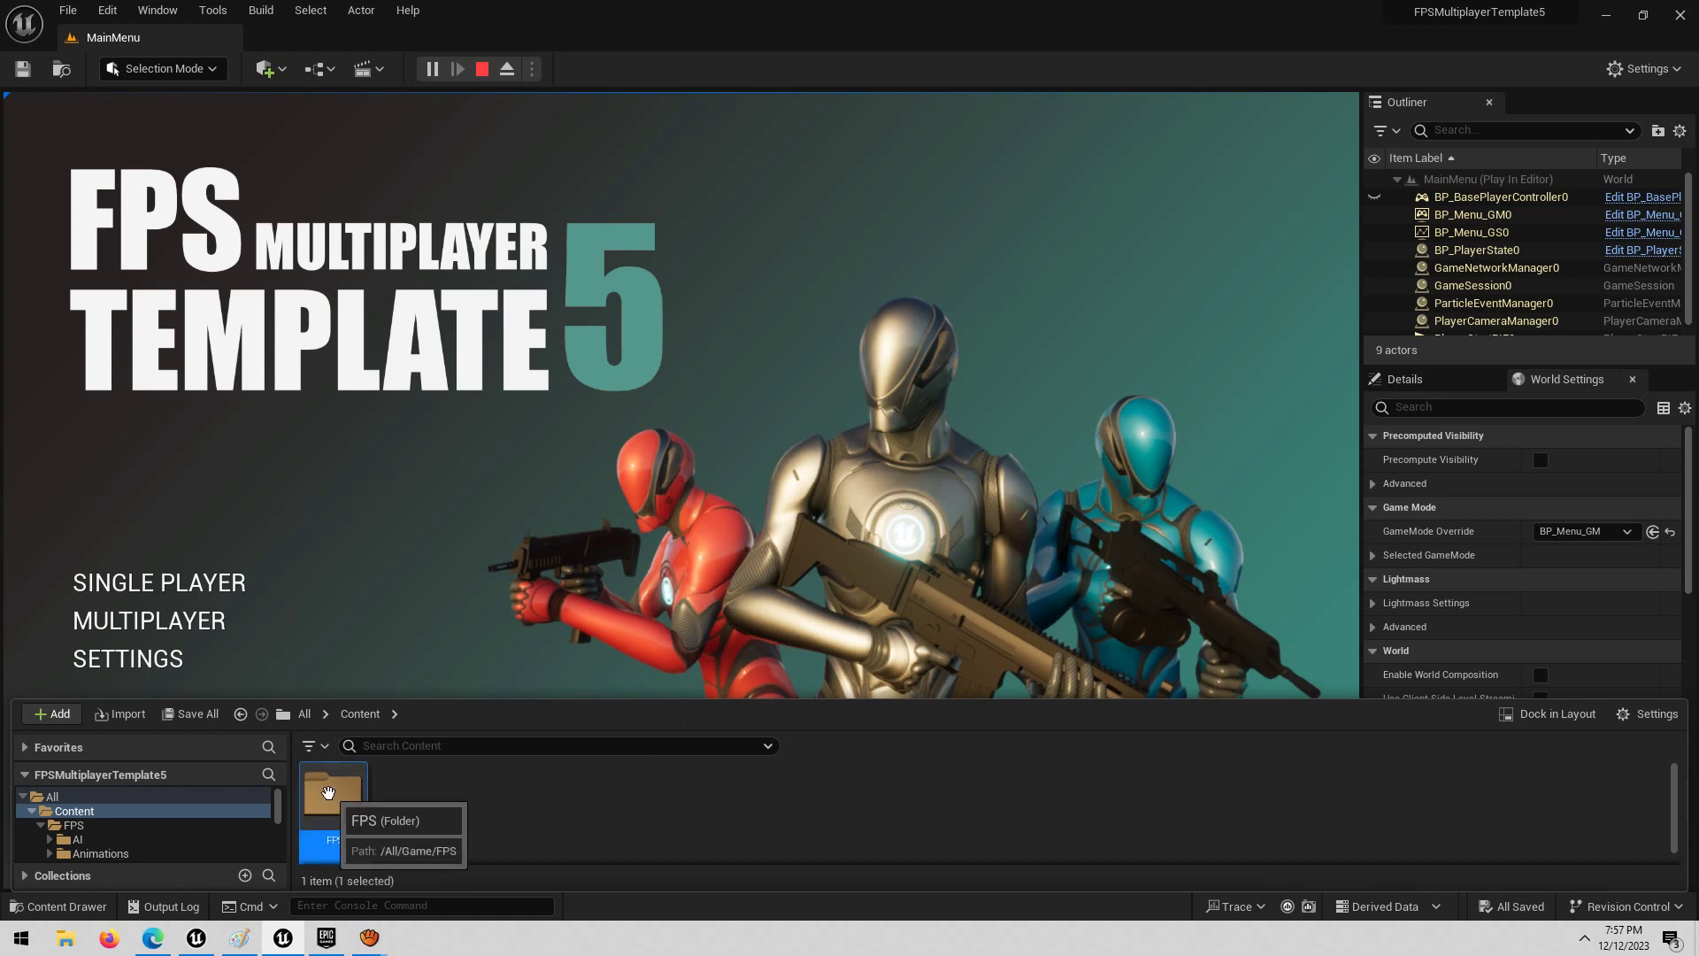
{"action": "double_click", "coordinate": [328, 792]}
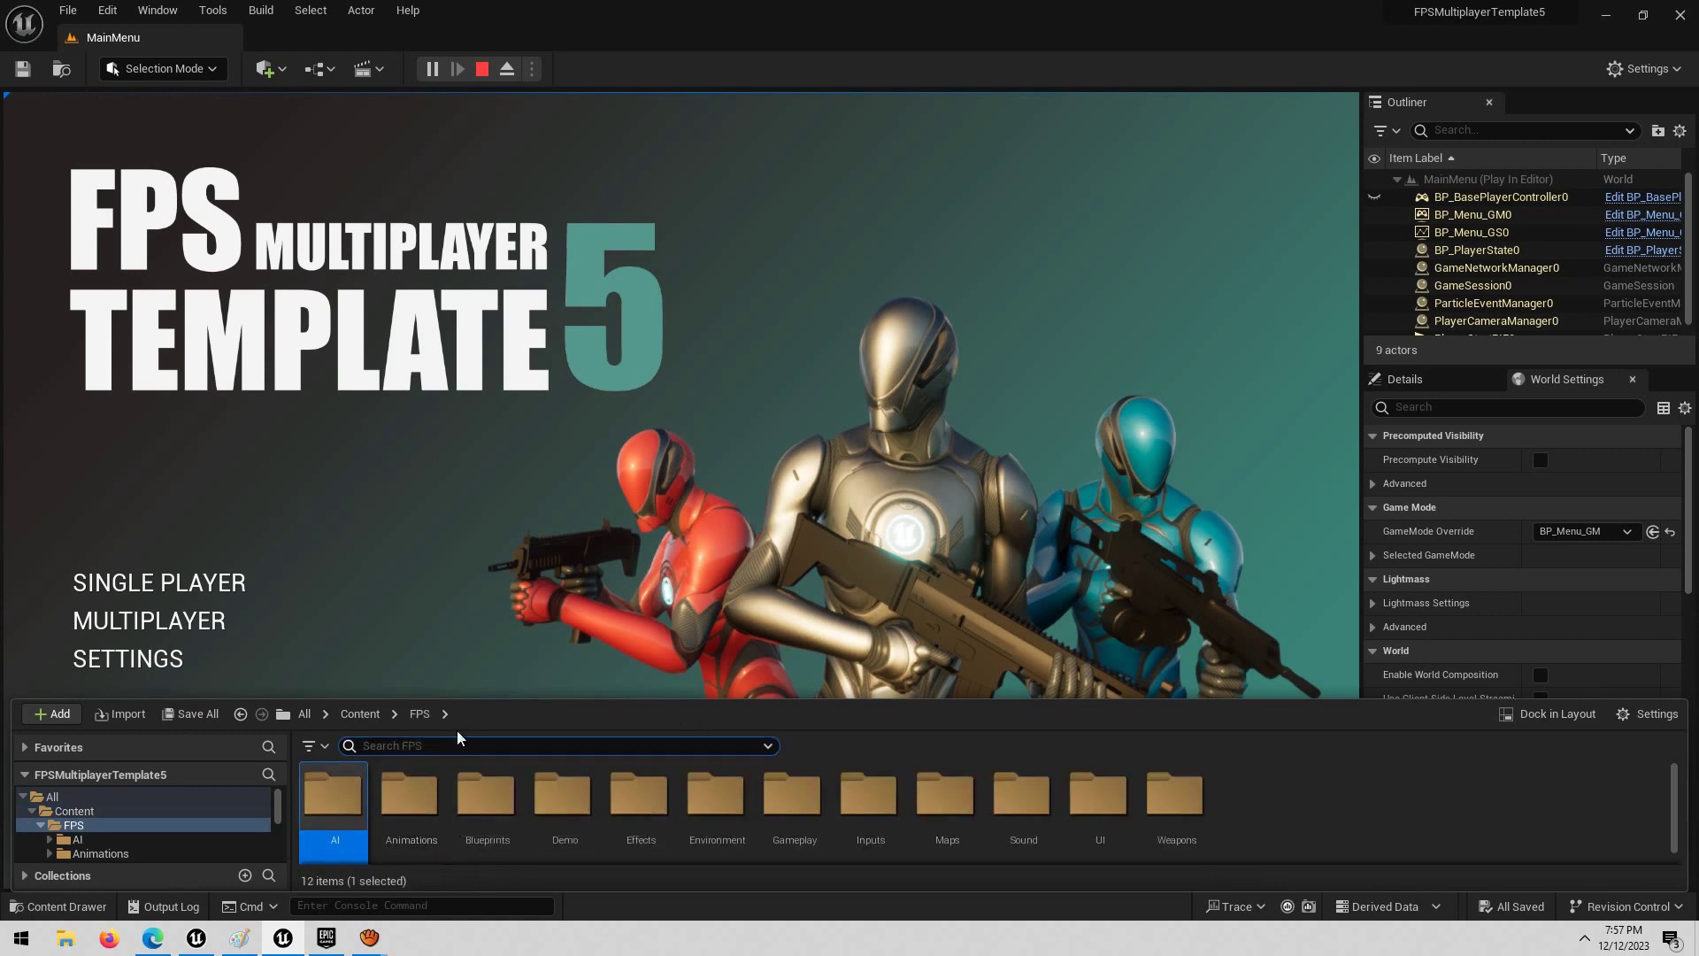
{"action": "type", "text": "retar"}
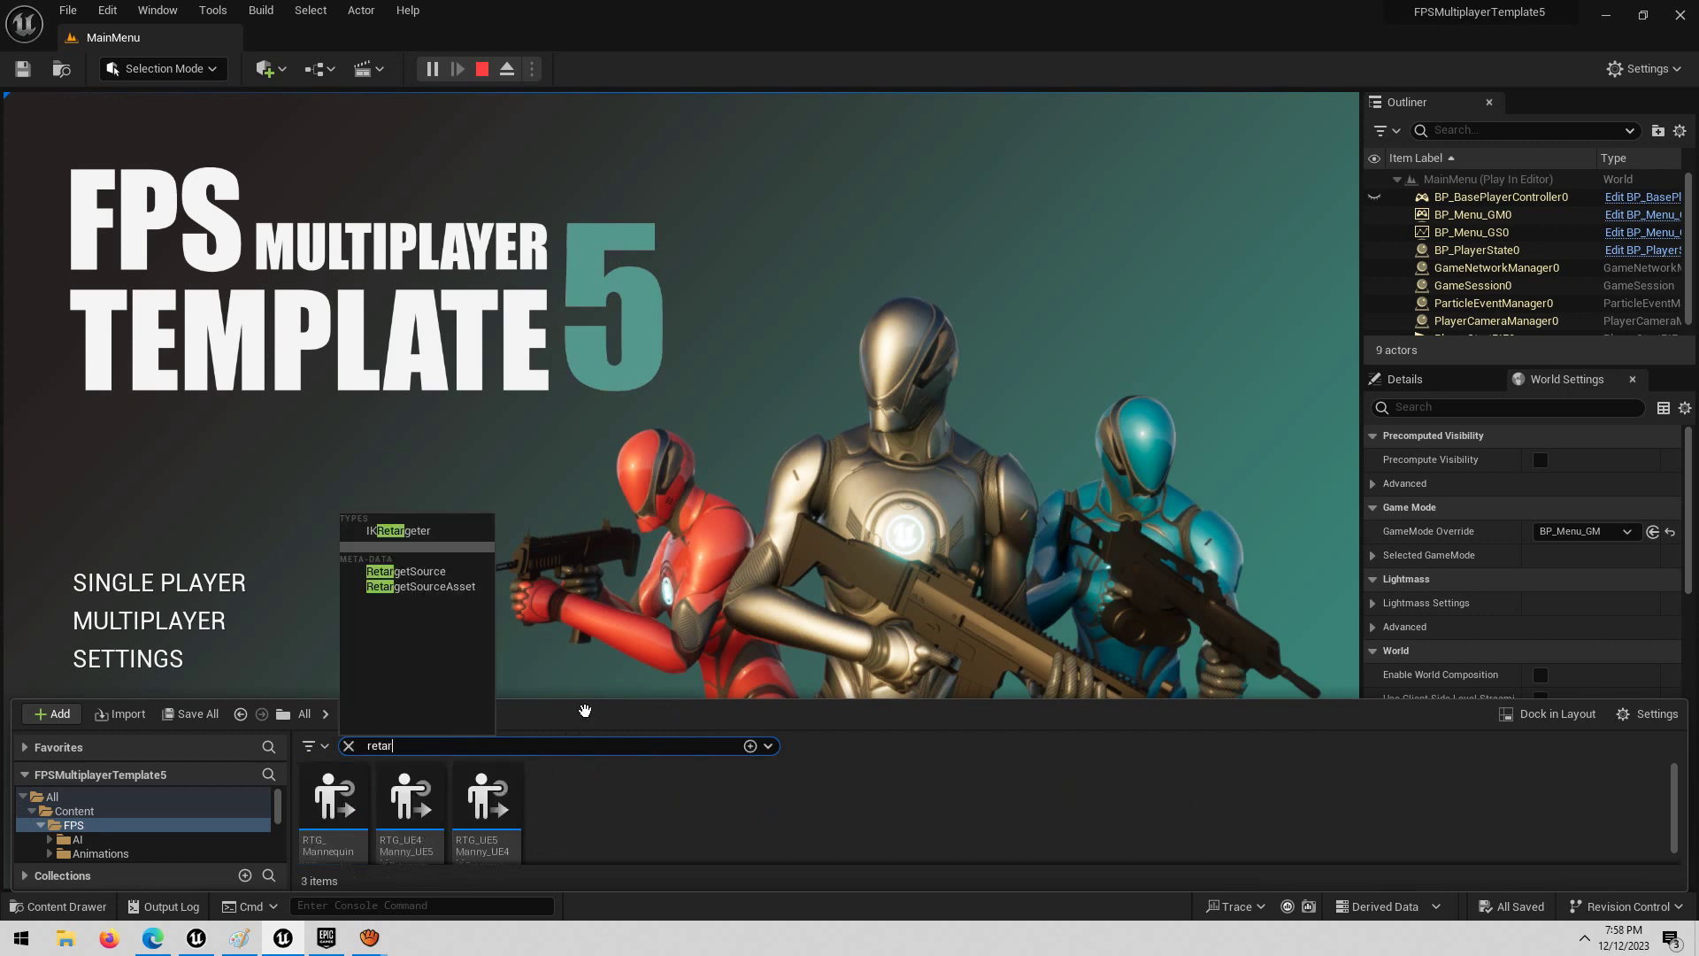
{"action": "left_click_drag", "start_coordinate": [579, 701], "coordinate": [580, 574]}
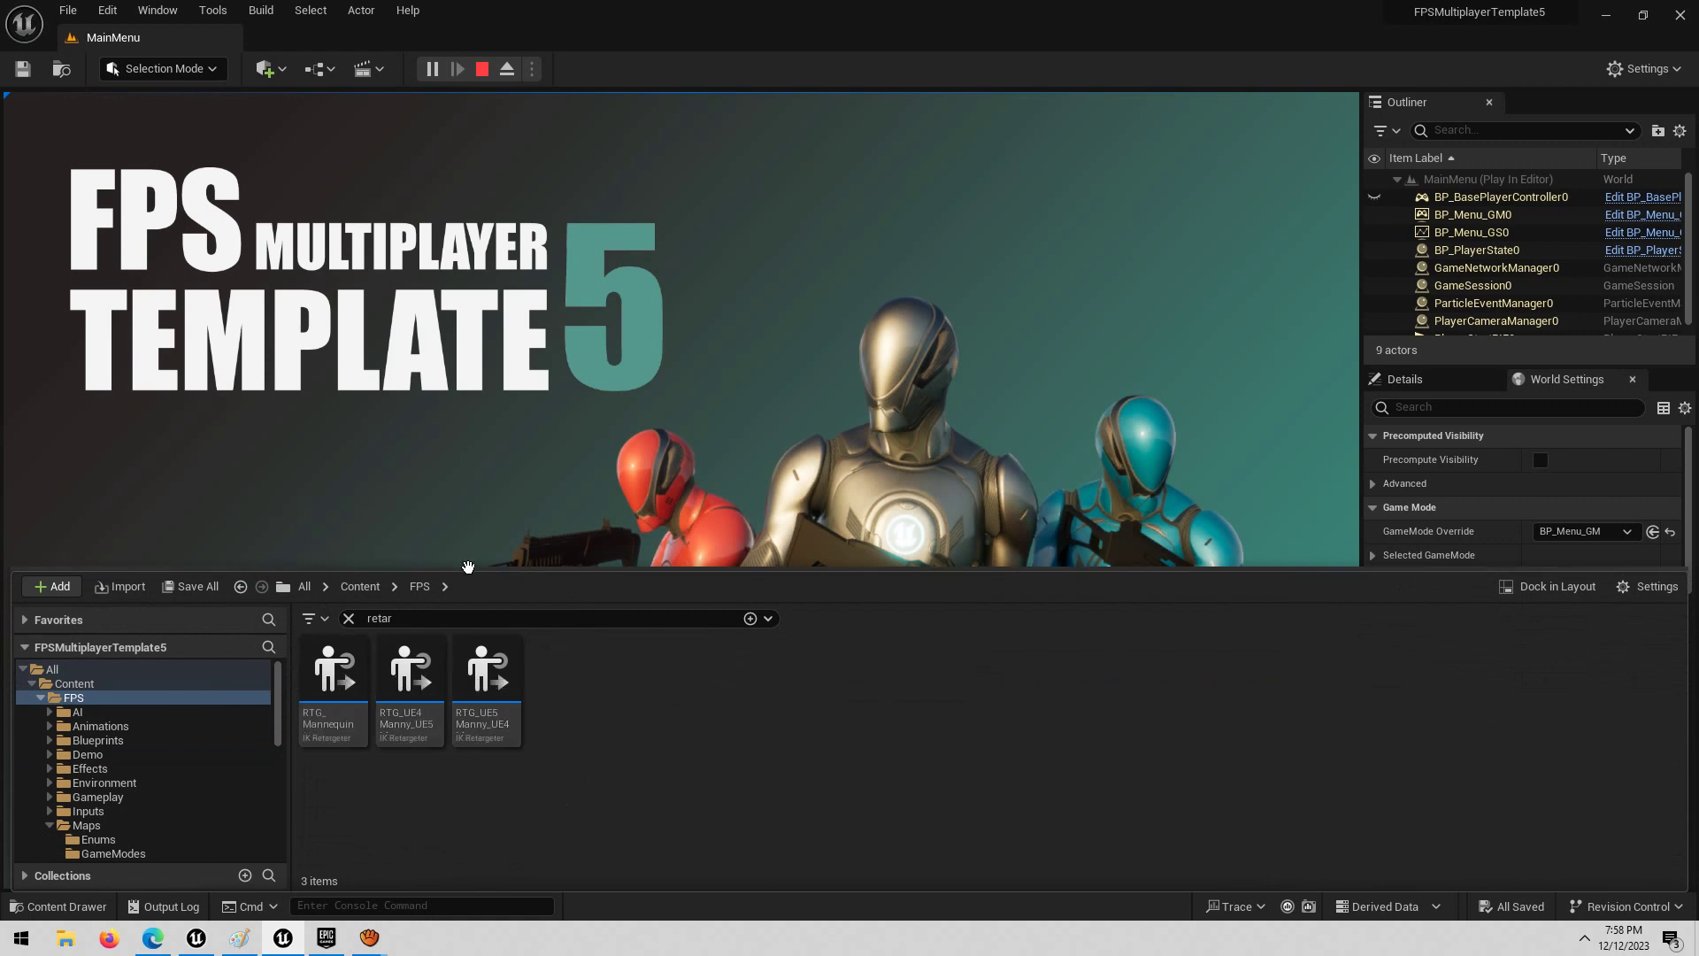
{"action": "left_click_drag", "start_coordinate": [469, 569], "coordinate": [471, 635]}
{"action": "mouse_move", "coordinate": [500, 738]}
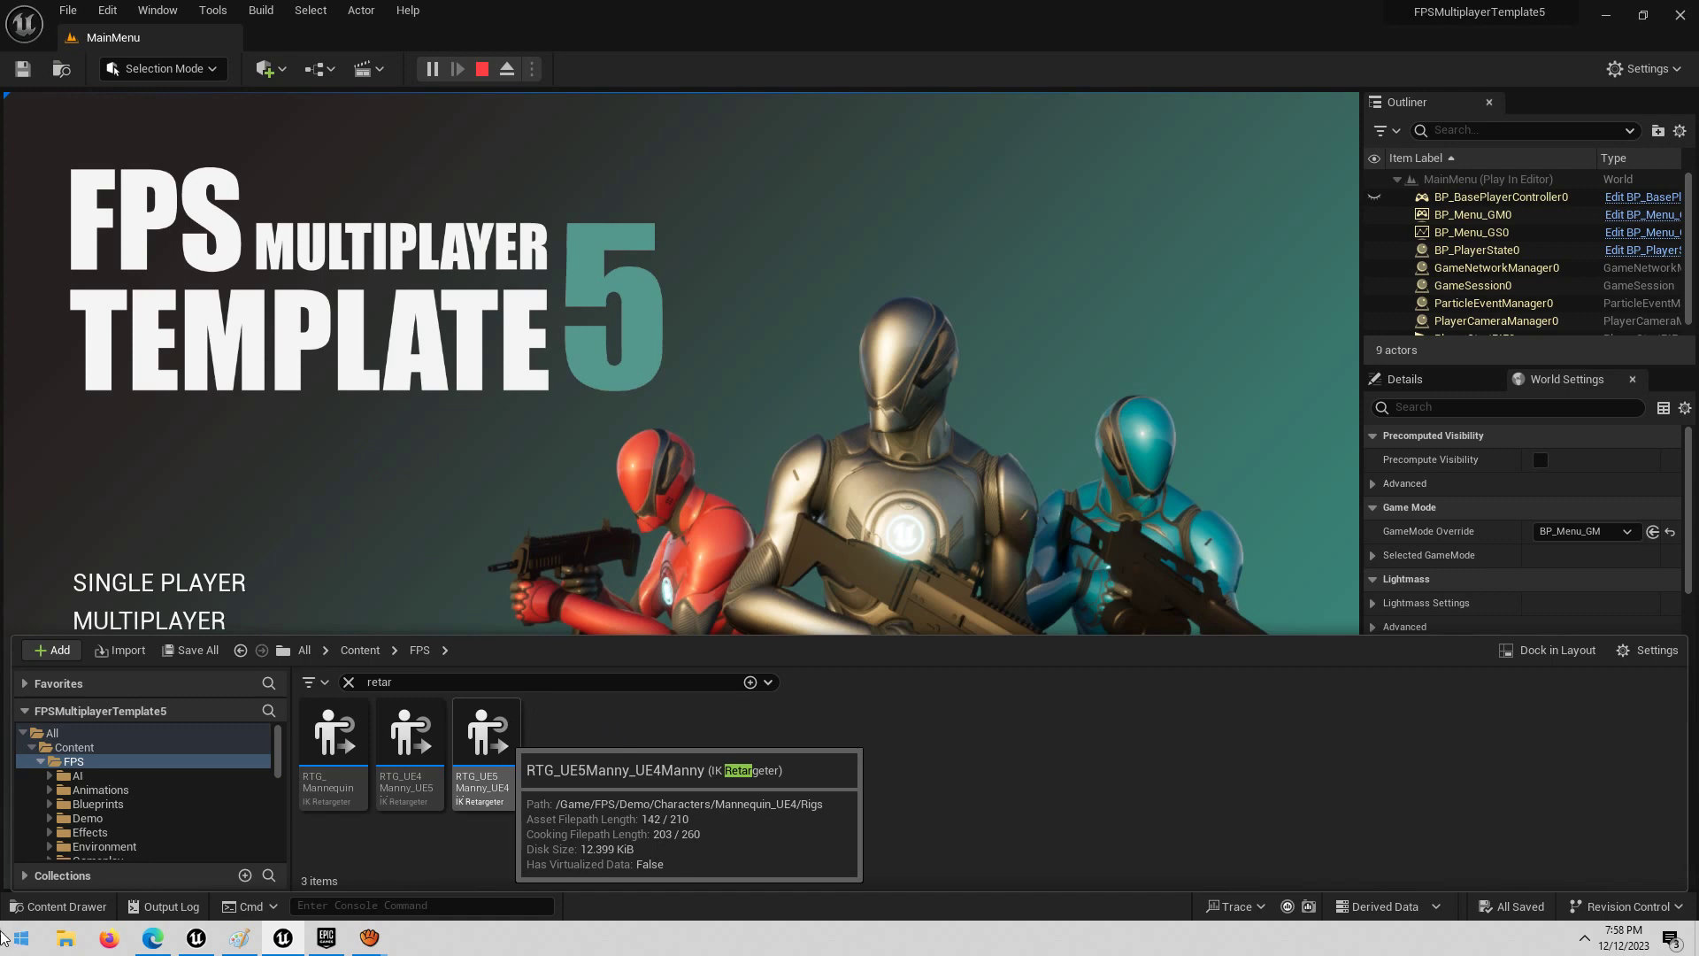
Step: Open the Discord website in the Edge browser
{"action": "left_click", "coordinate": [152, 938]}
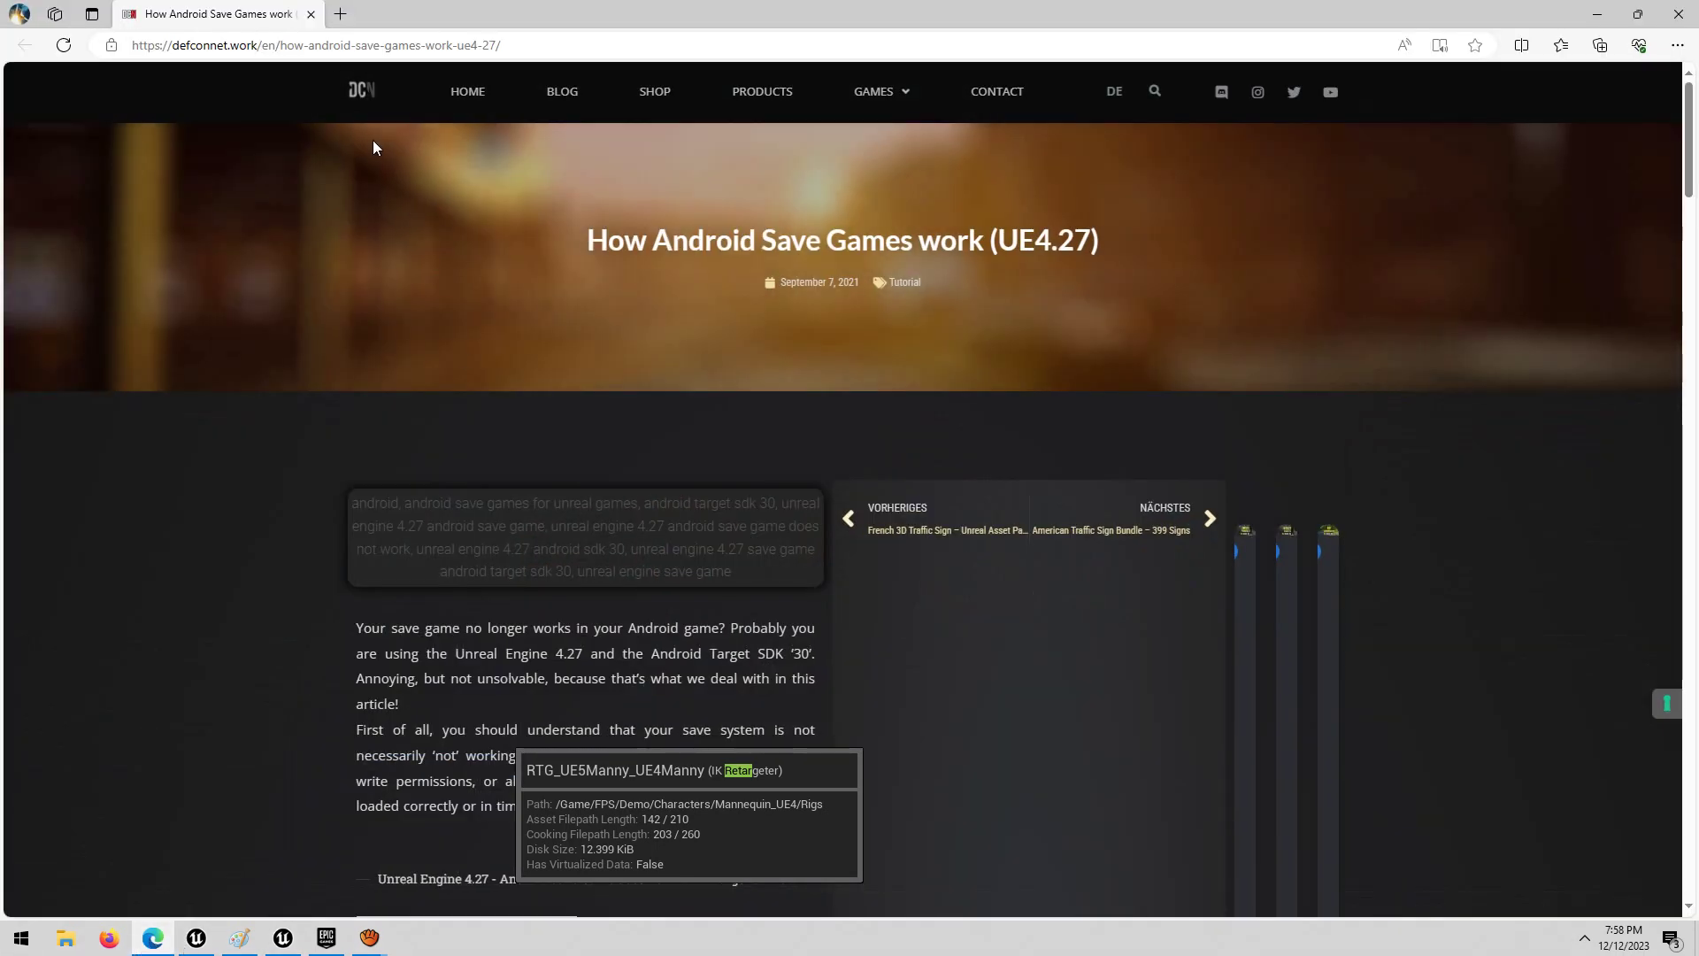
{"action": "left_click", "coordinate": [308, 46]}
{"action": "type", "text": "disc"}
{"action": "key", "text": "Return"}
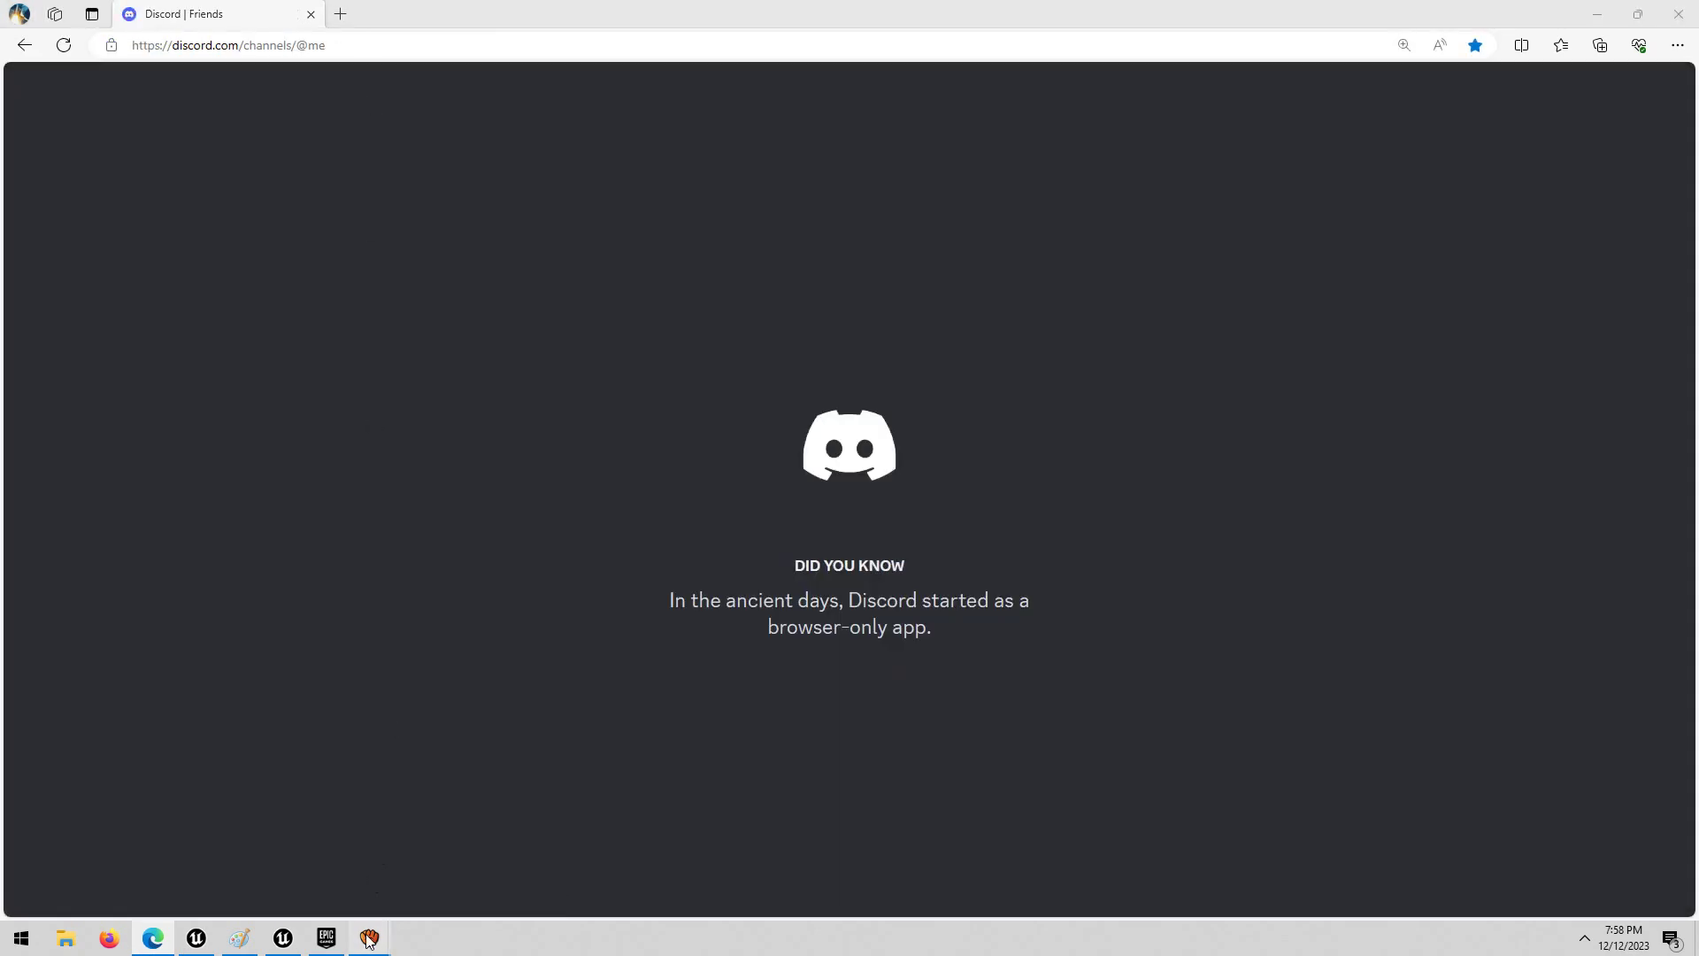
Step: Hide the aTube Catcher recorder window
{"action": "mouse_move", "coordinate": [370, 936]}
{"action": "left_click", "coordinate": [292, 858]}
{"action": "left_click", "coordinate": [964, 560]}
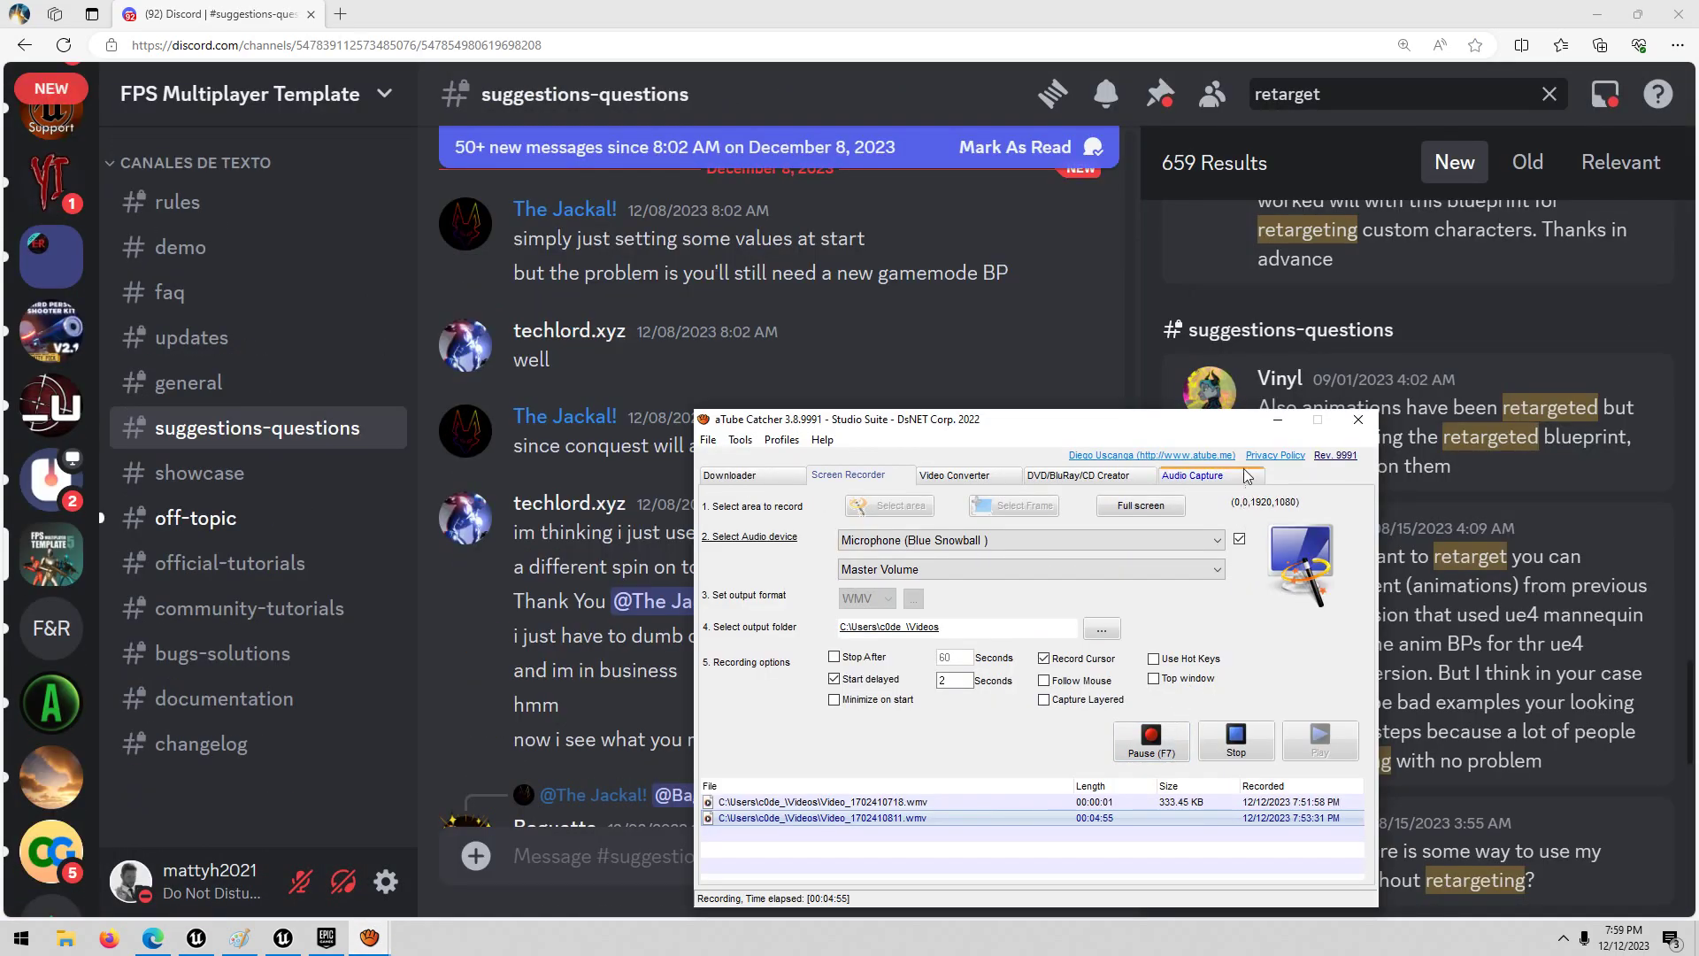
{"action": "left_click", "coordinate": [1276, 420]}
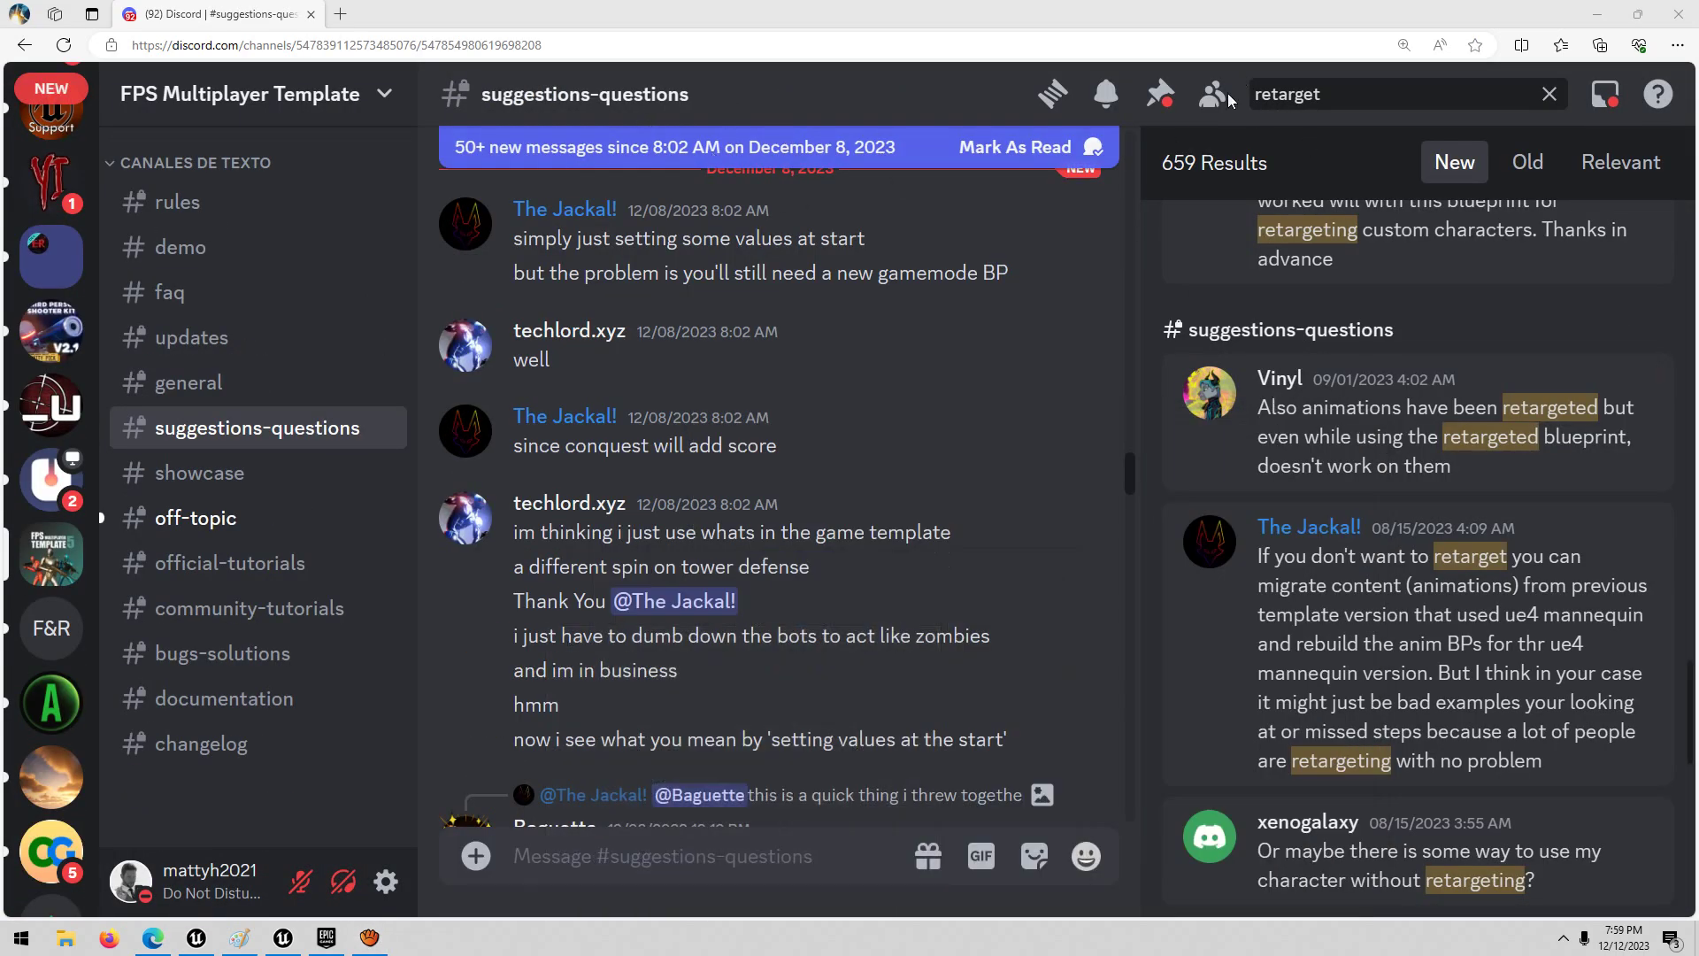
Step: Browse the 'retarget' search results through page 2, then minimize Edge
{"action": "scroll", "coordinate": [1415, 418], "scroll_direction": "down", "scroll_amount": 10}
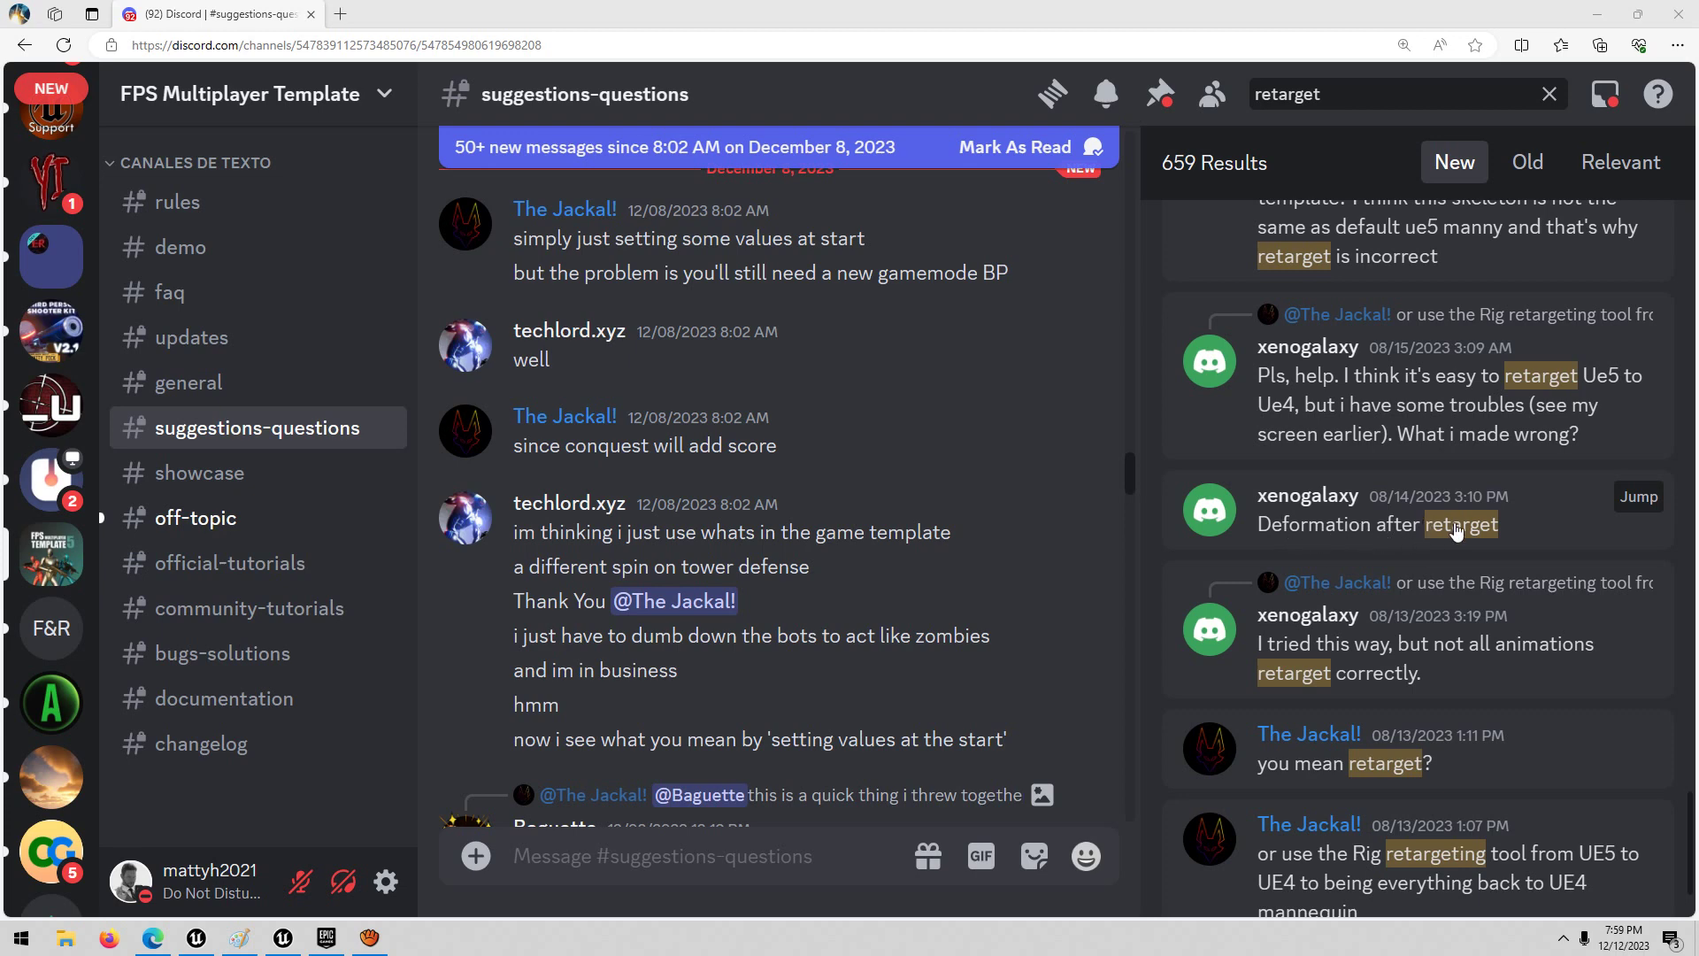
{"action": "scroll", "coordinate": [1451, 528], "scroll_direction": "down", "scroll_amount": 3}
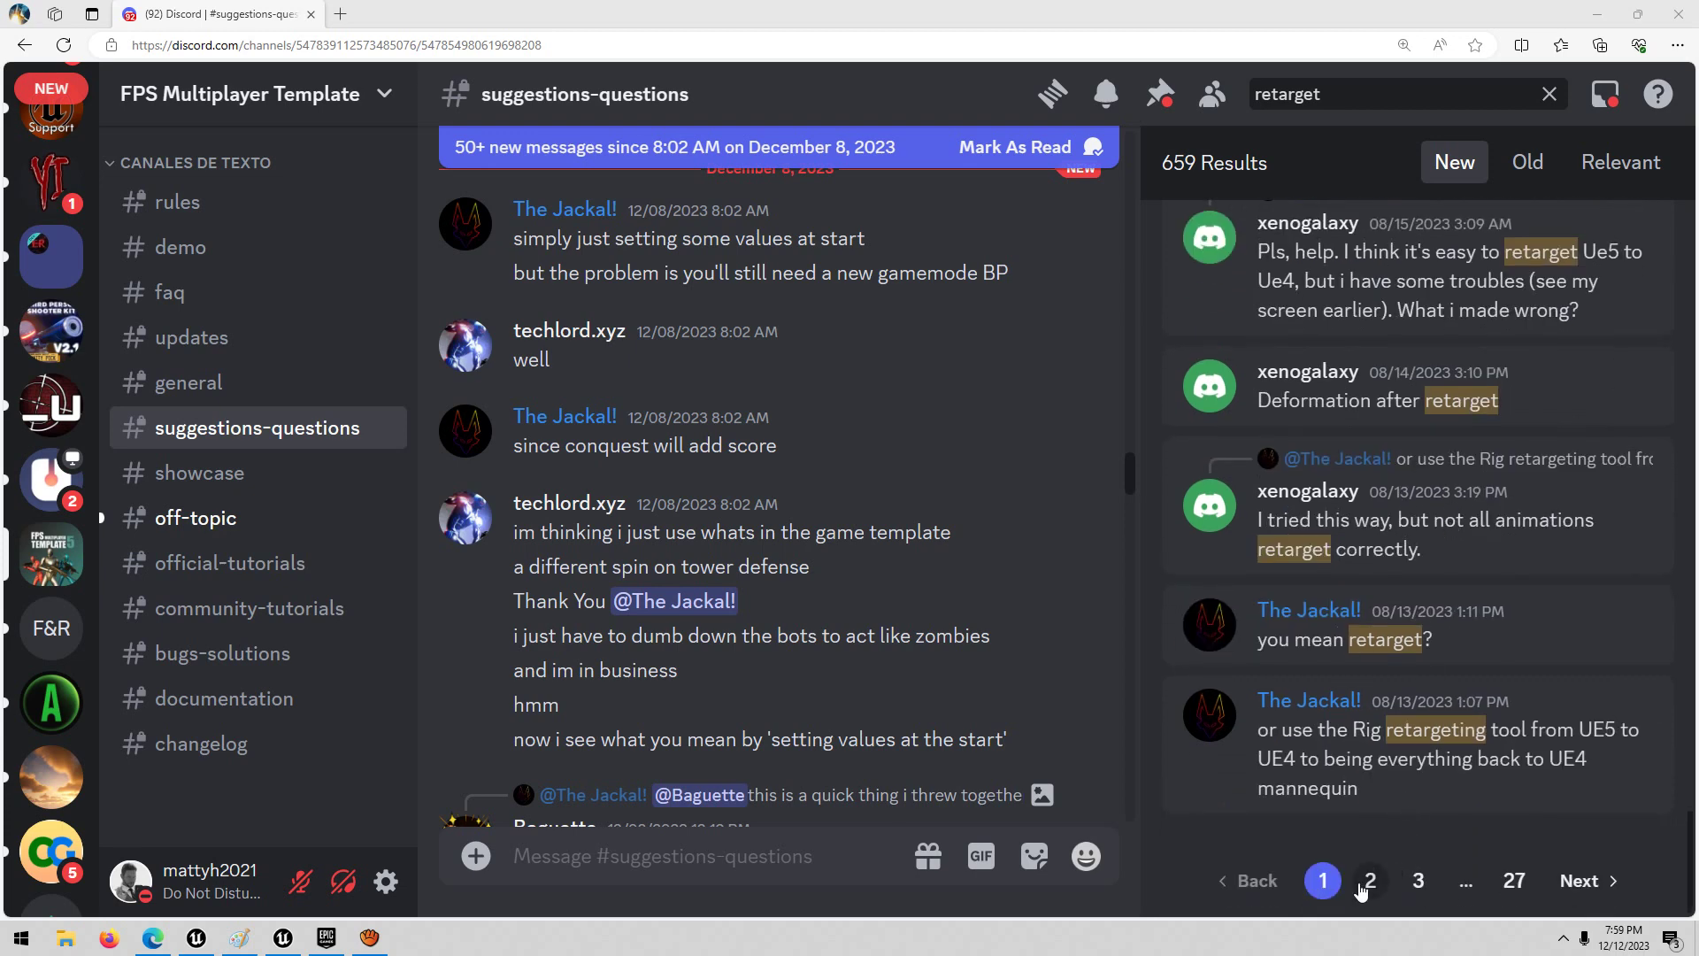
{"action": "left_click", "coordinate": [1361, 885]}
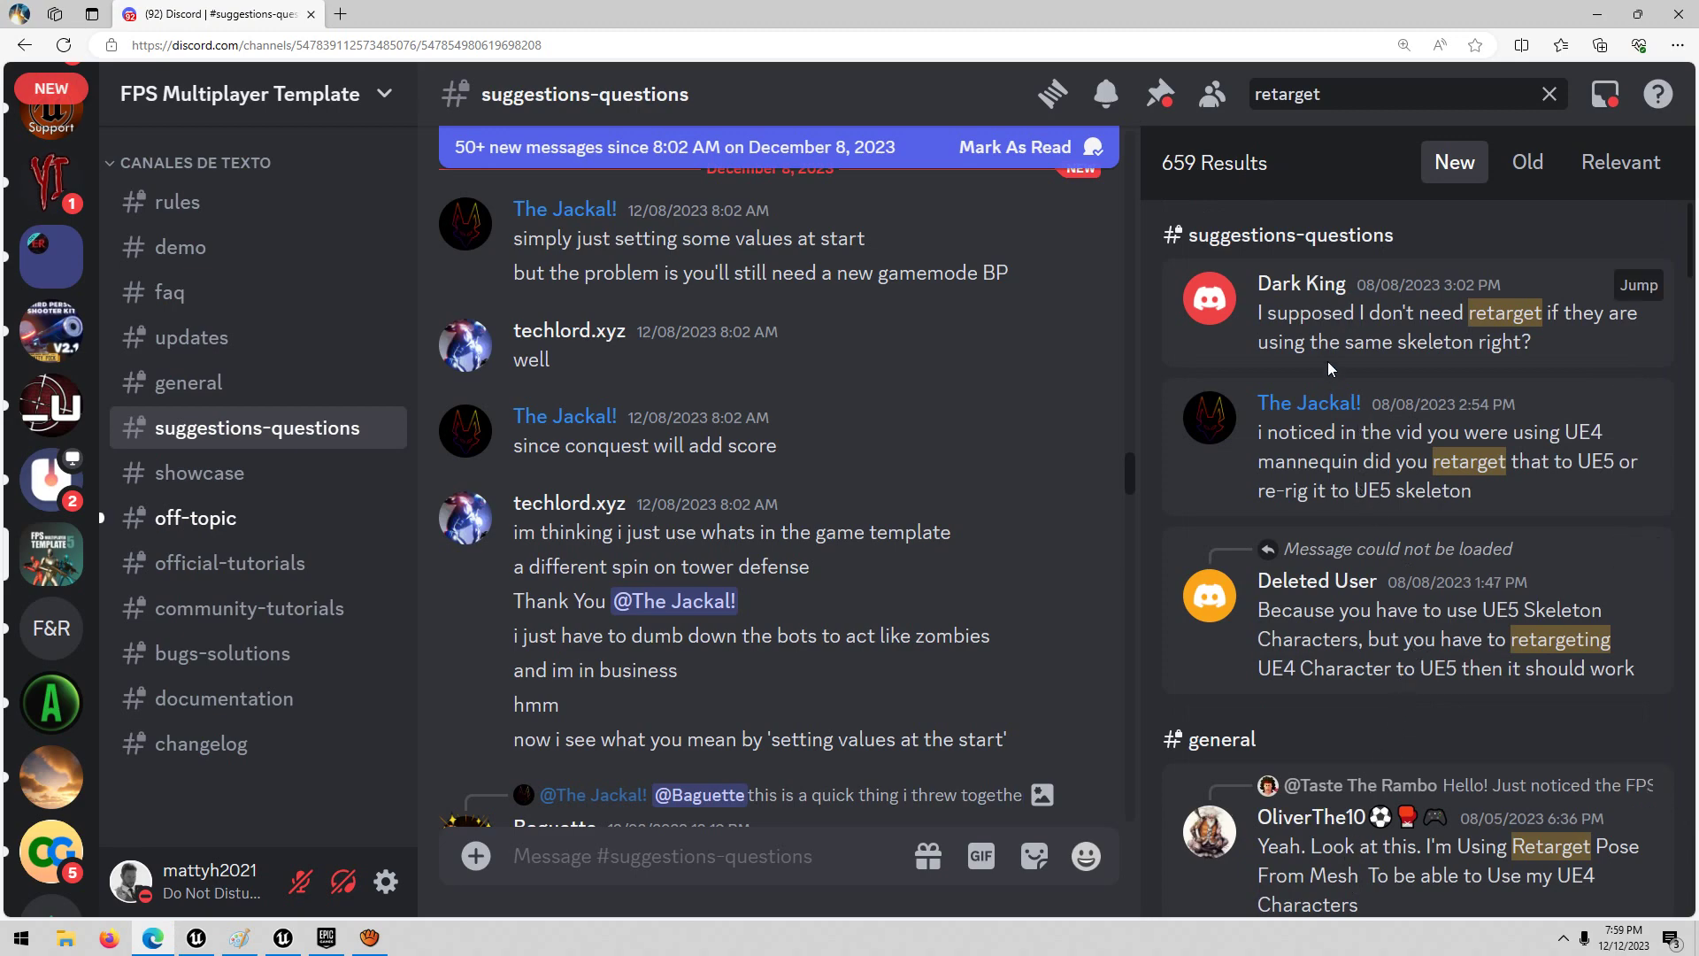
{"action": "scroll", "coordinate": [1435, 358], "scroll_direction": "down", "scroll_amount": 1}
{"action": "scroll", "coordinate": [1436, 358], "scroll_direction": "down", "scroll_amount": 15}
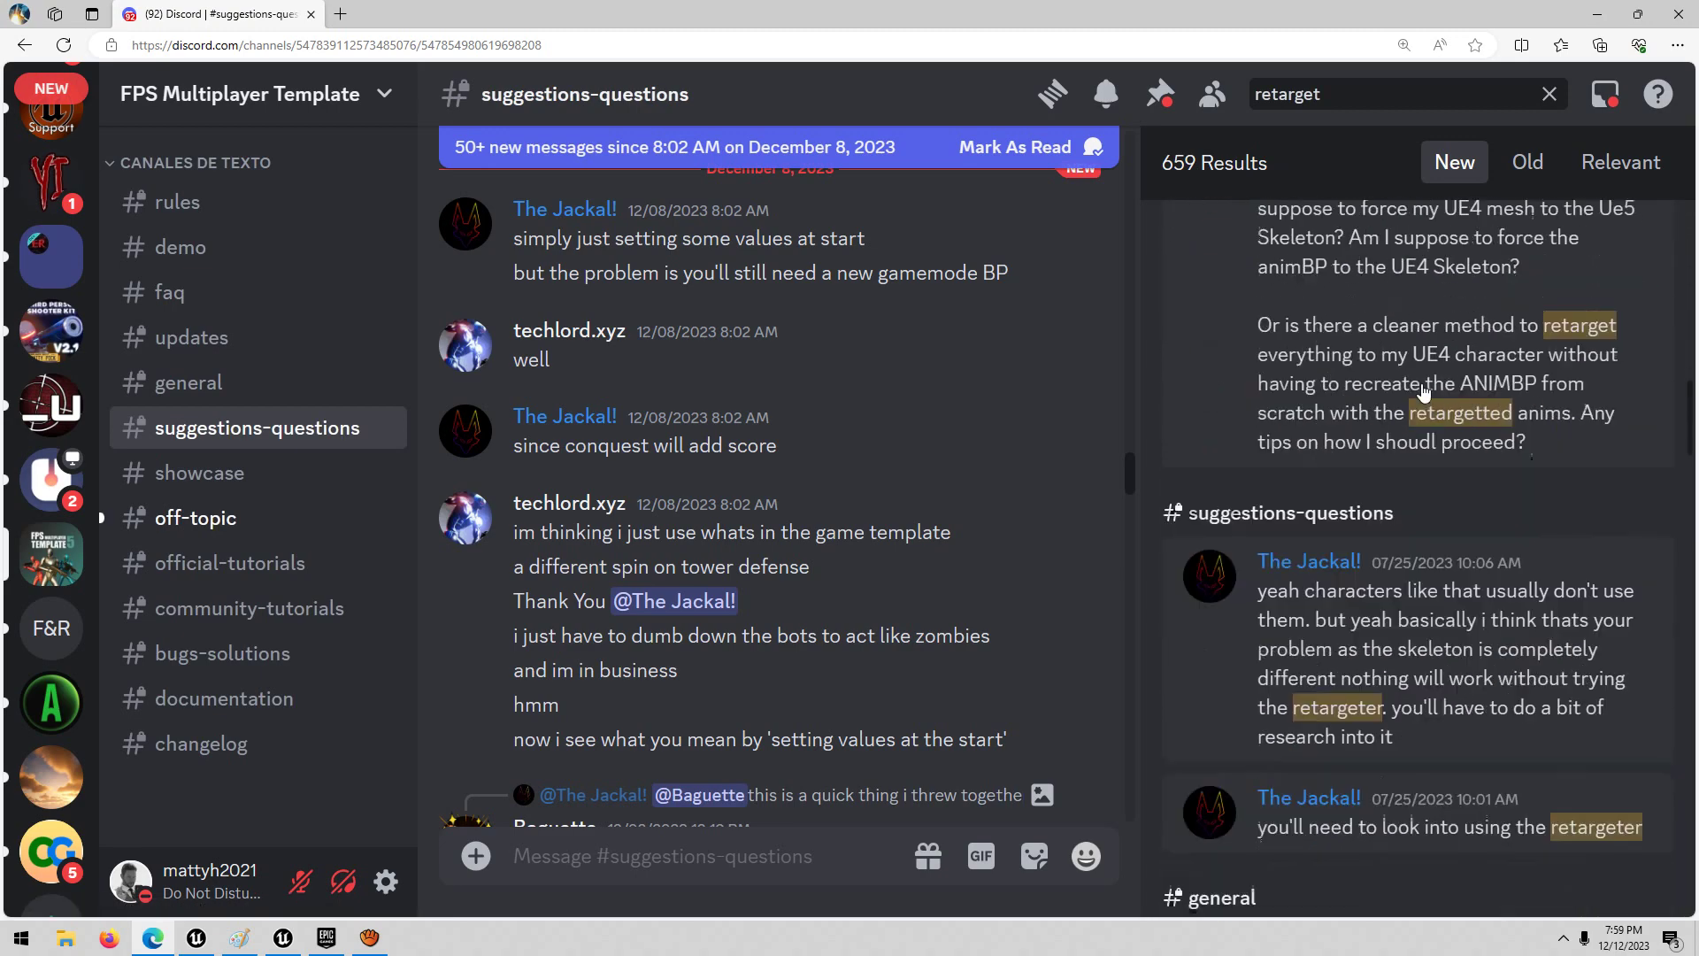
{"action": "scroll", "coordinate": [1416, 398], "scroll_direction": "down", "scroll_amount": 15}
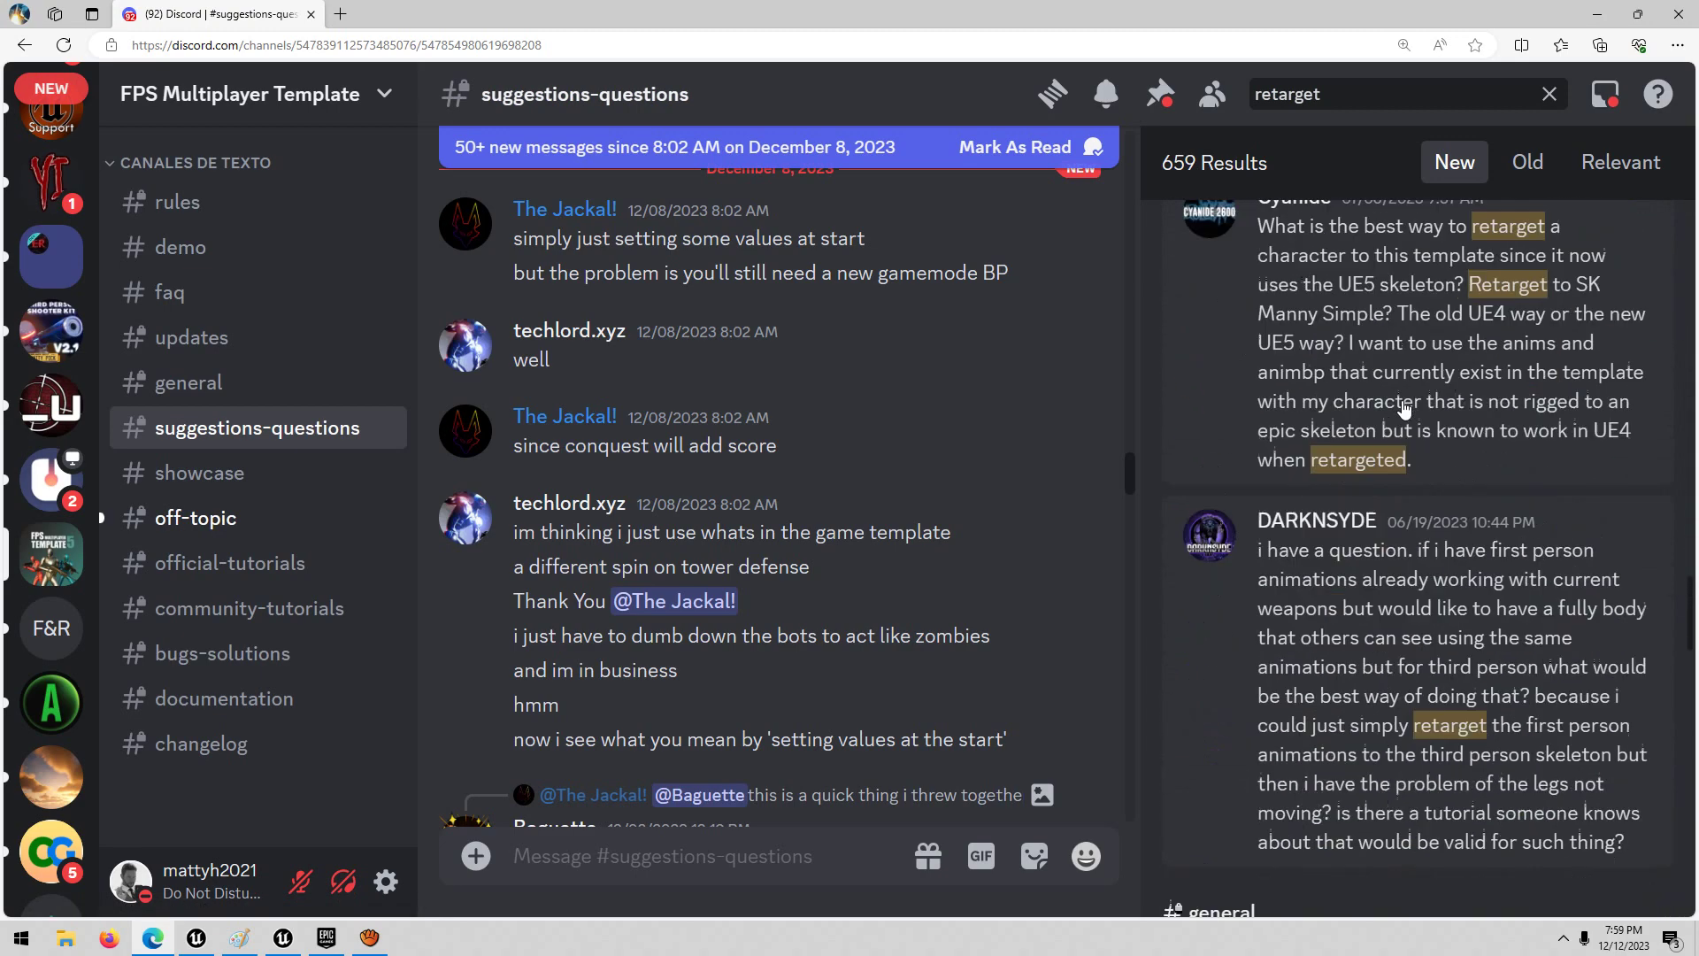
{"action": "scroll", "coordinate": [1385, 452], "scroll_direction": "down", "scroll_amount": 5}
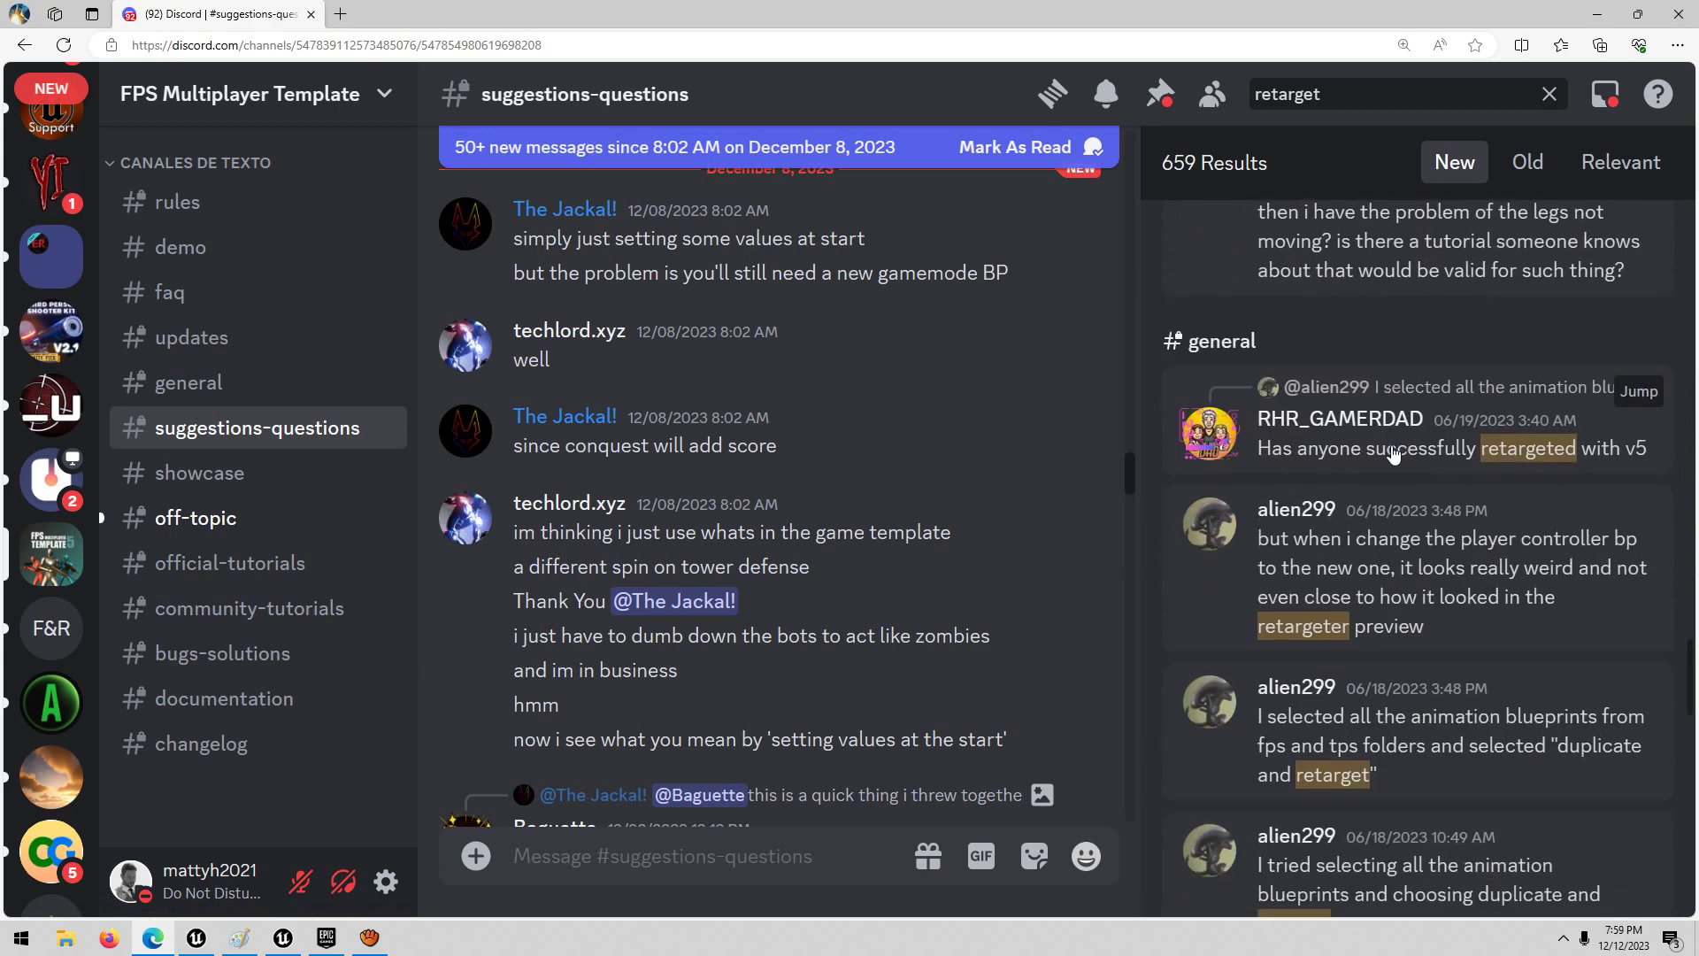
{"action": "scroll", "coordinate": [1395, 455], "scroll_direction": "down", "scroll_amount": 9}
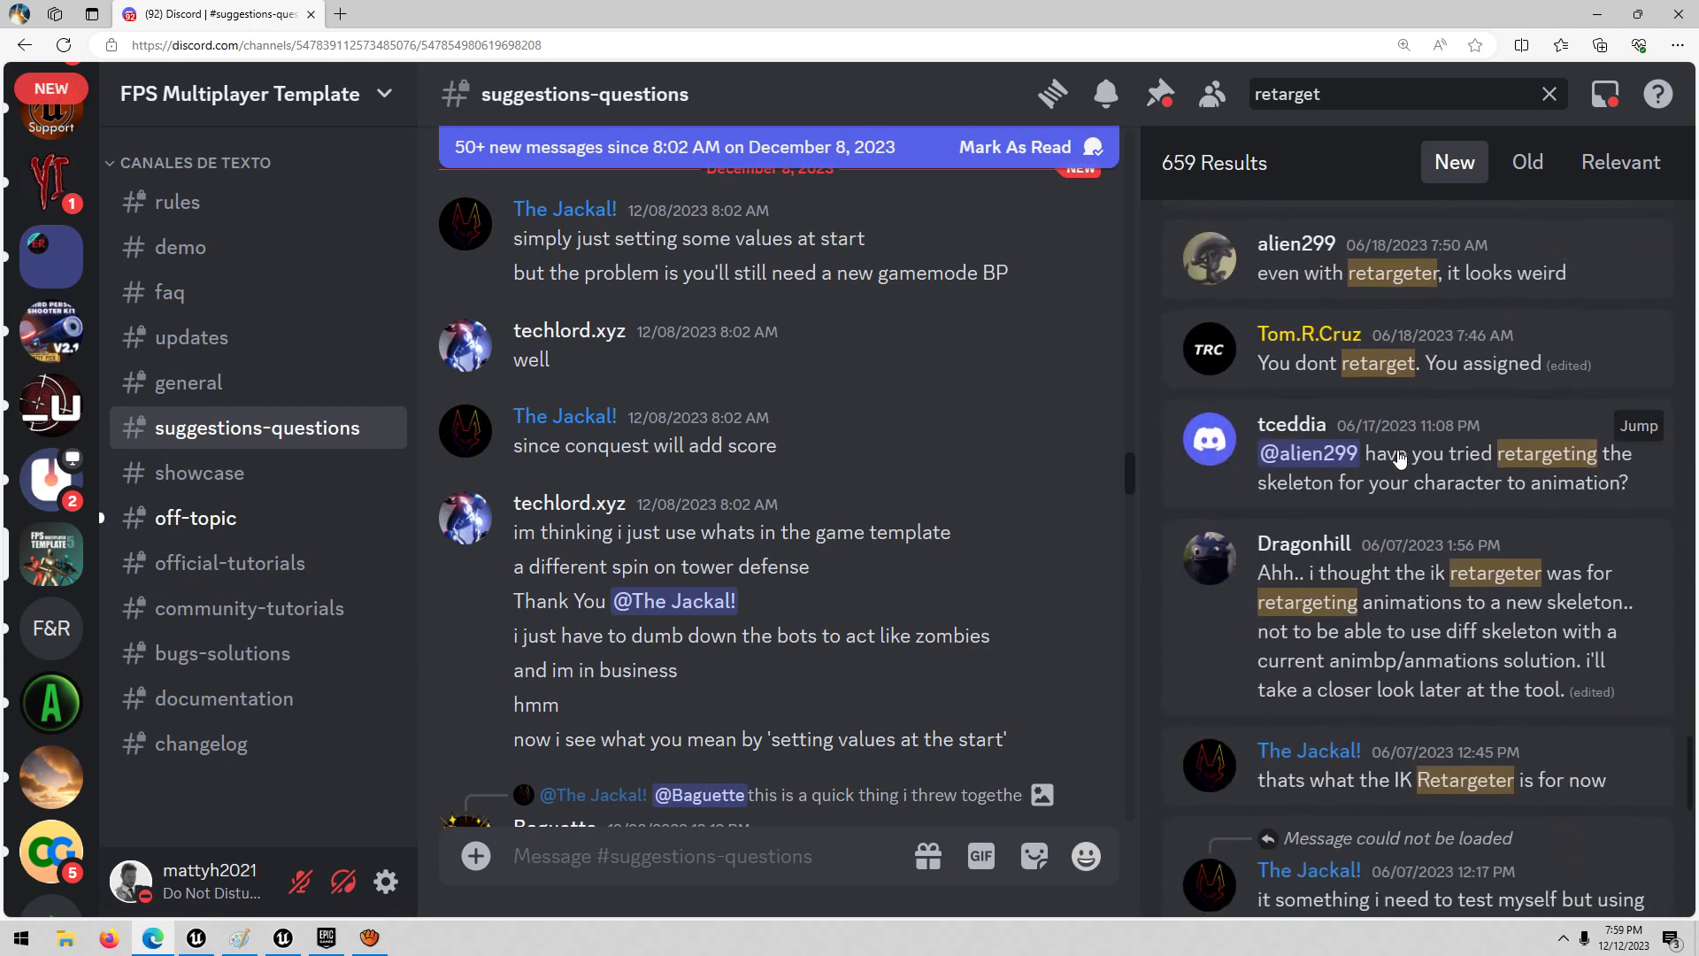
{"action": "scroll", "coordinate": [1399, 456], "scroll_direction": "down", "scroll_amount": 12}
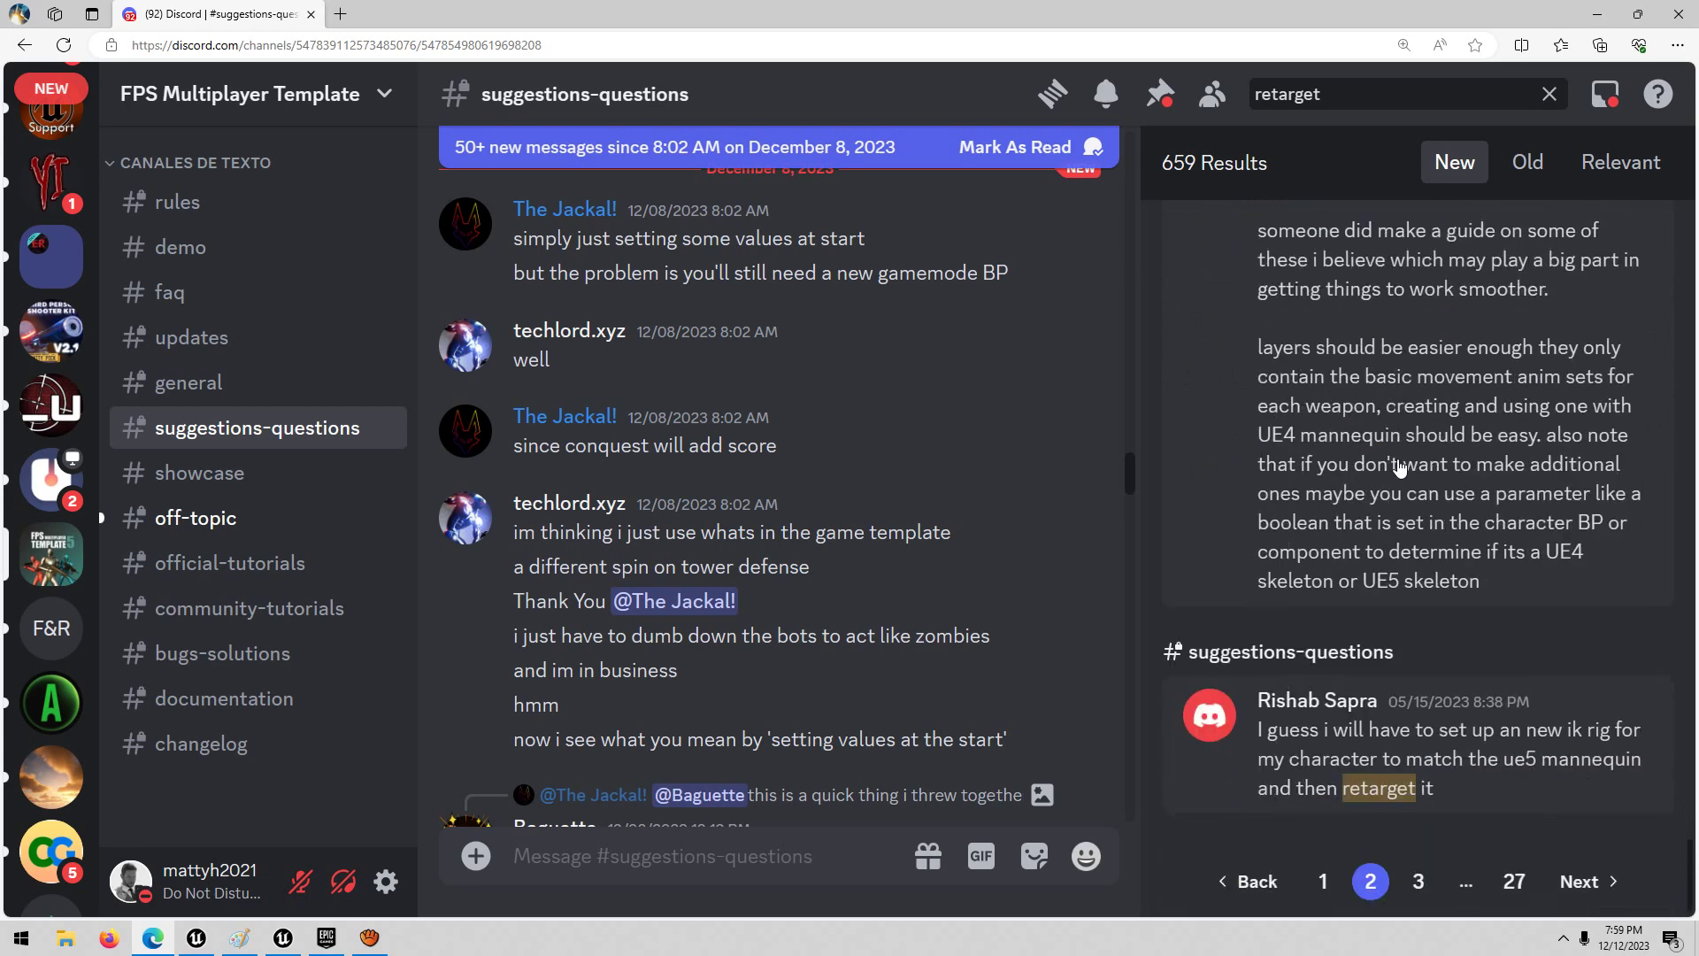
{"action": "scroll", "coordinate": [947, 586], "scroll_direction": "up", "scroll_amount": 5}
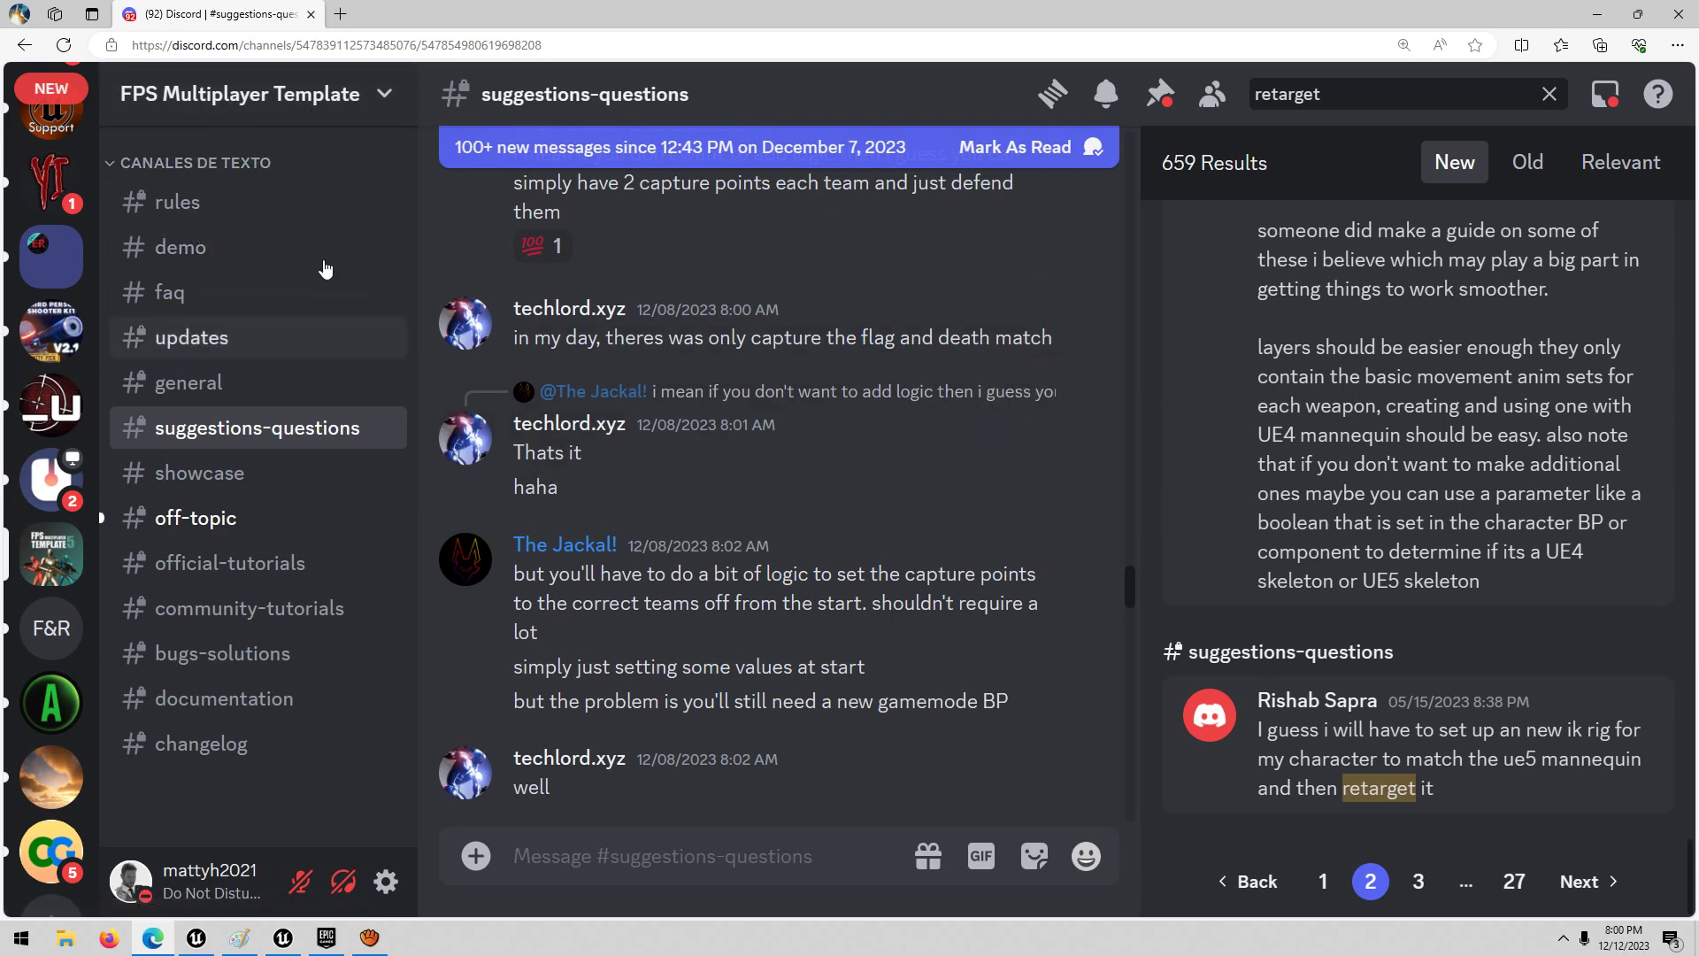
{"action": "left_click", "coordinate": [1590, 11]}
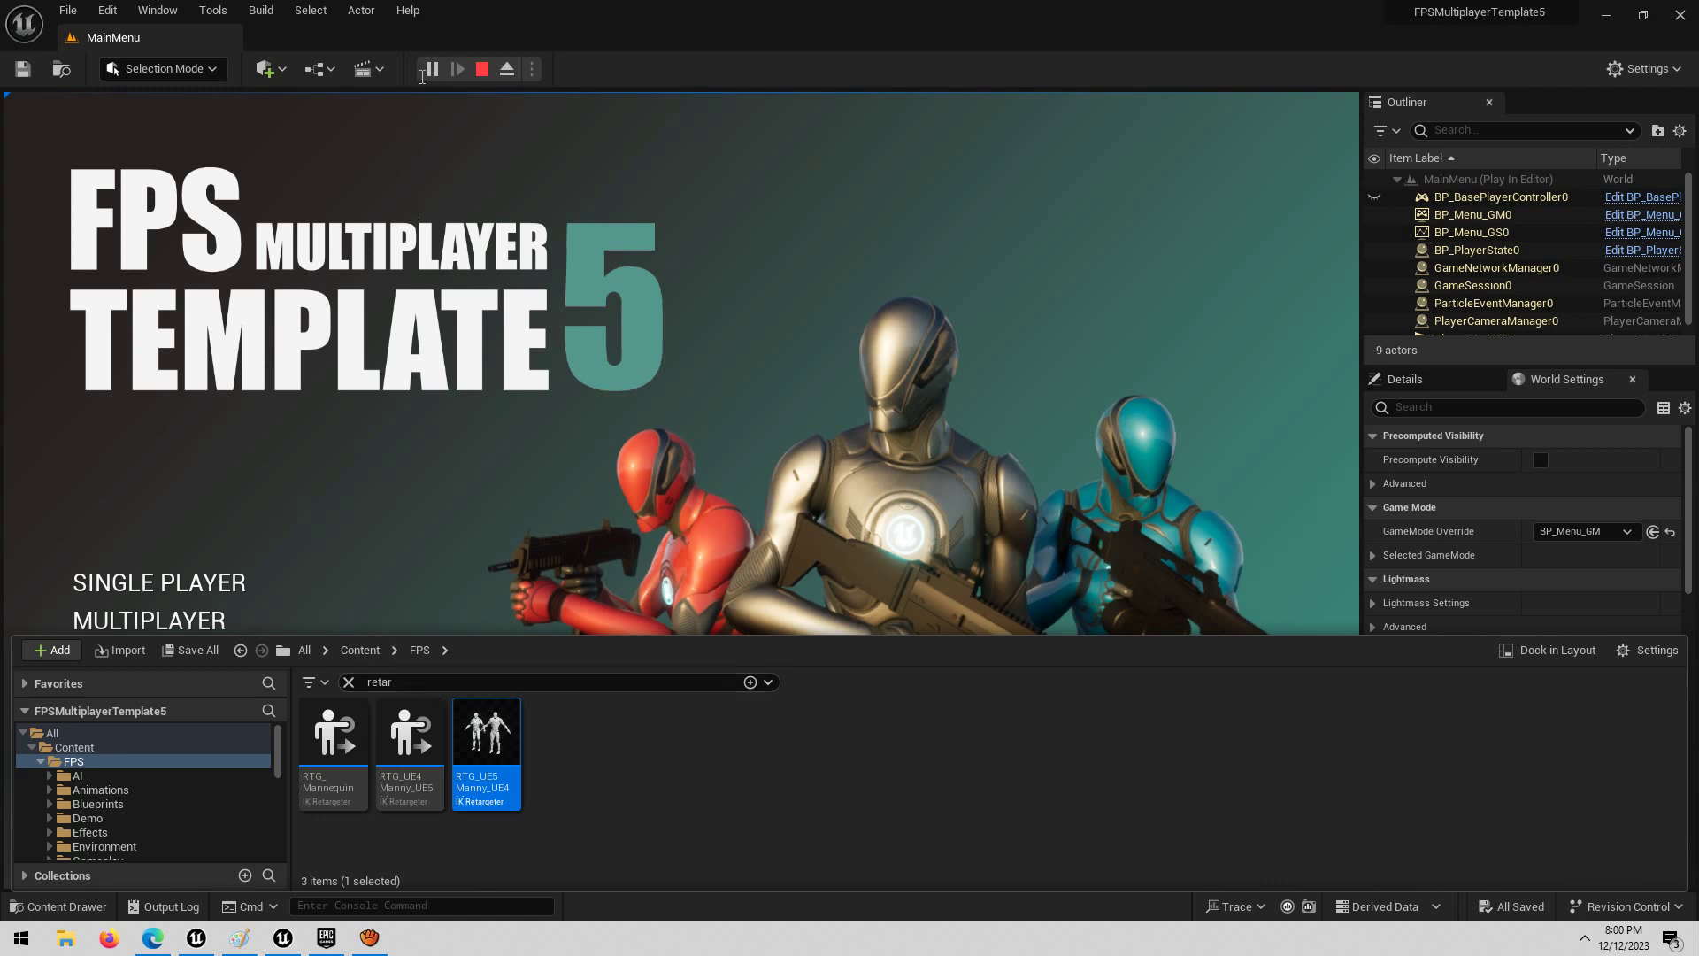
Step: Stop the play session and replace the Content Drawer's 'retar' search with 'character select'
{"action": "left_click", "coordinate": [482, 69]}
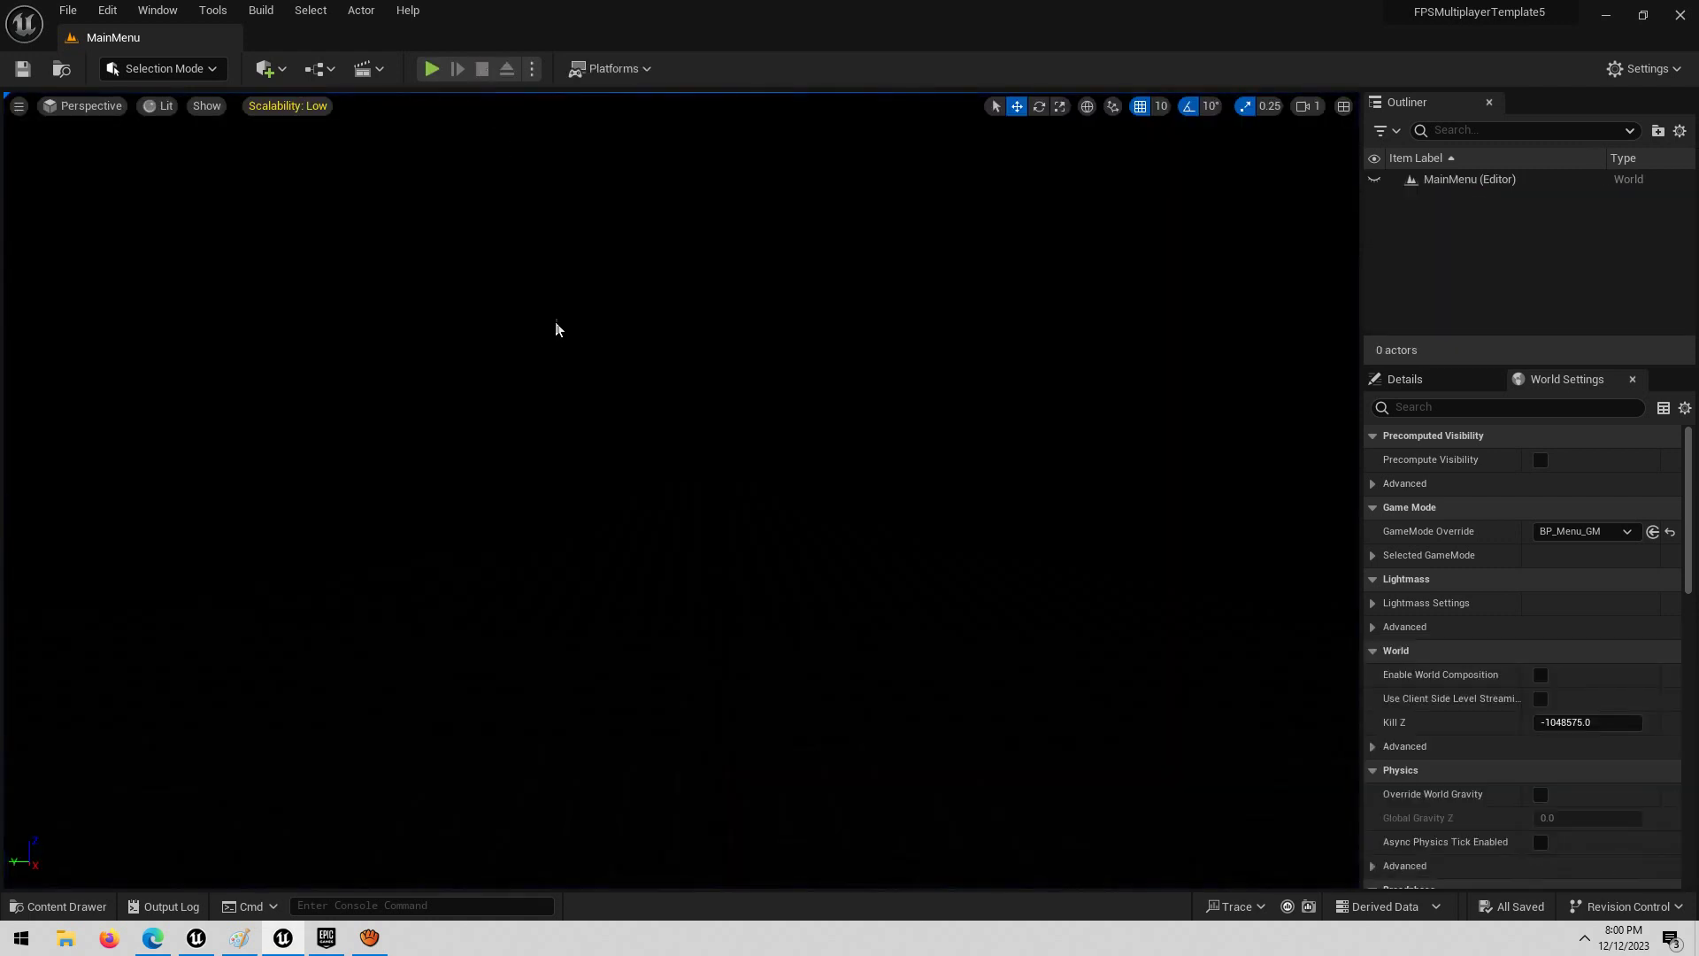
{"action": "key", "text": "ctrl+space"}
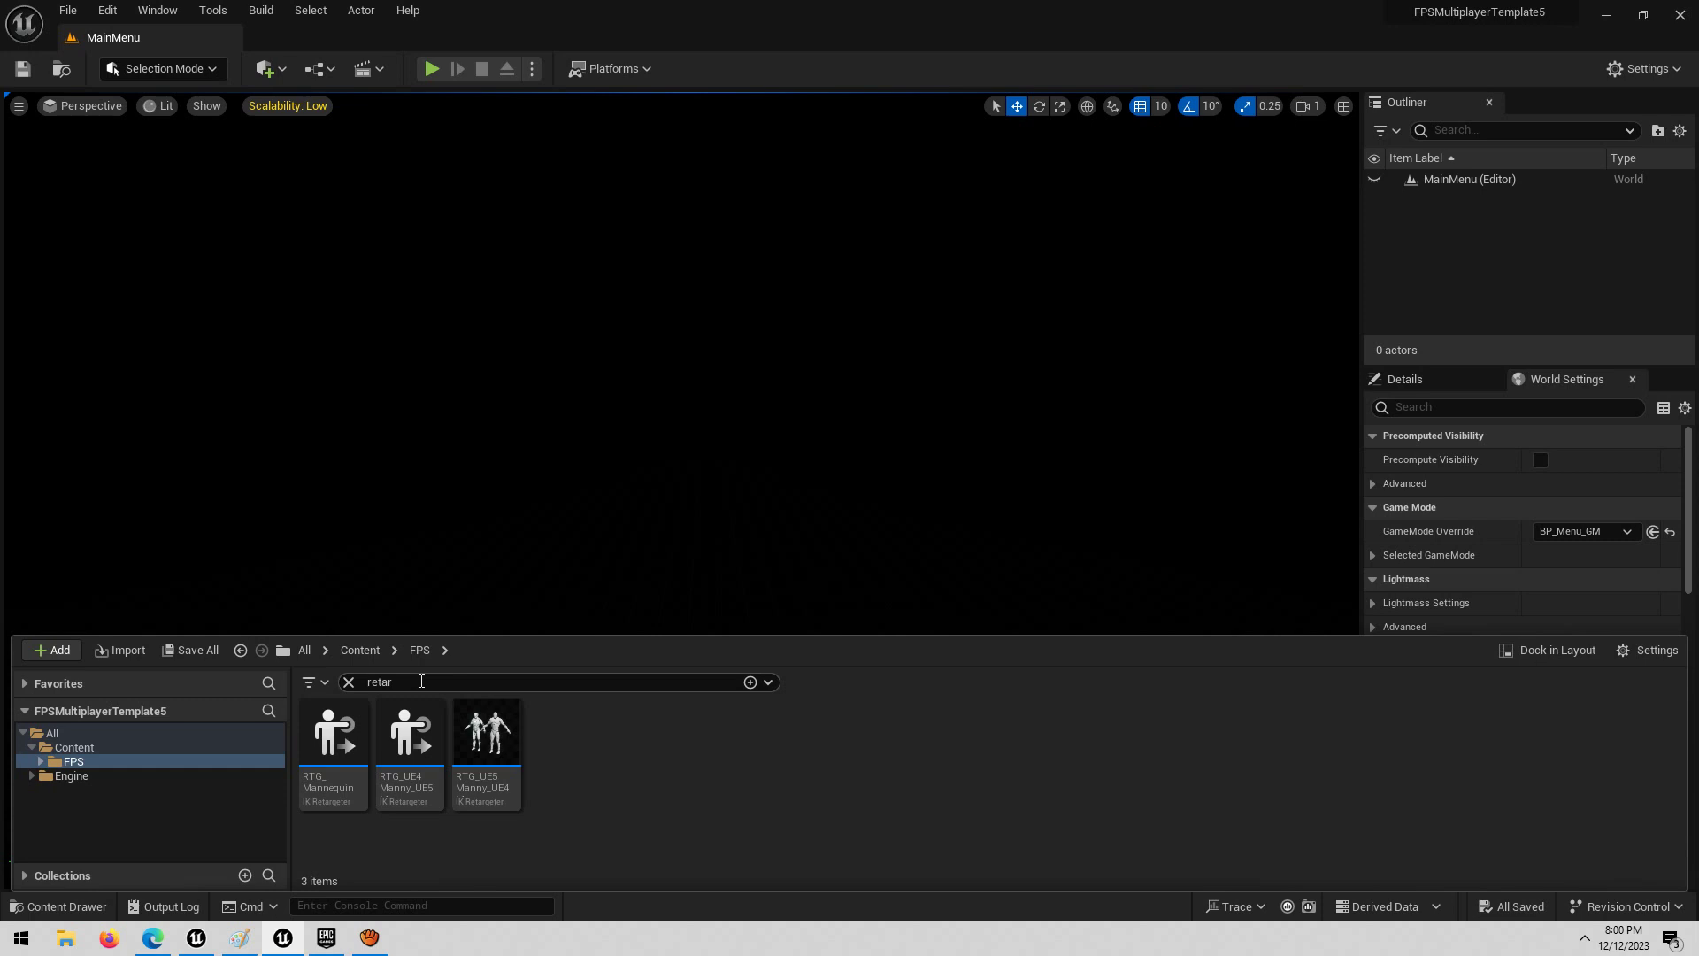
{"action": "left_click", "coordinate": [411, 683]}
{"action": "left_click_drag", "start_coordinate": [411, 683], "coordinate": [232, 683]}
{"action": "key", "text": "BackSpace"}
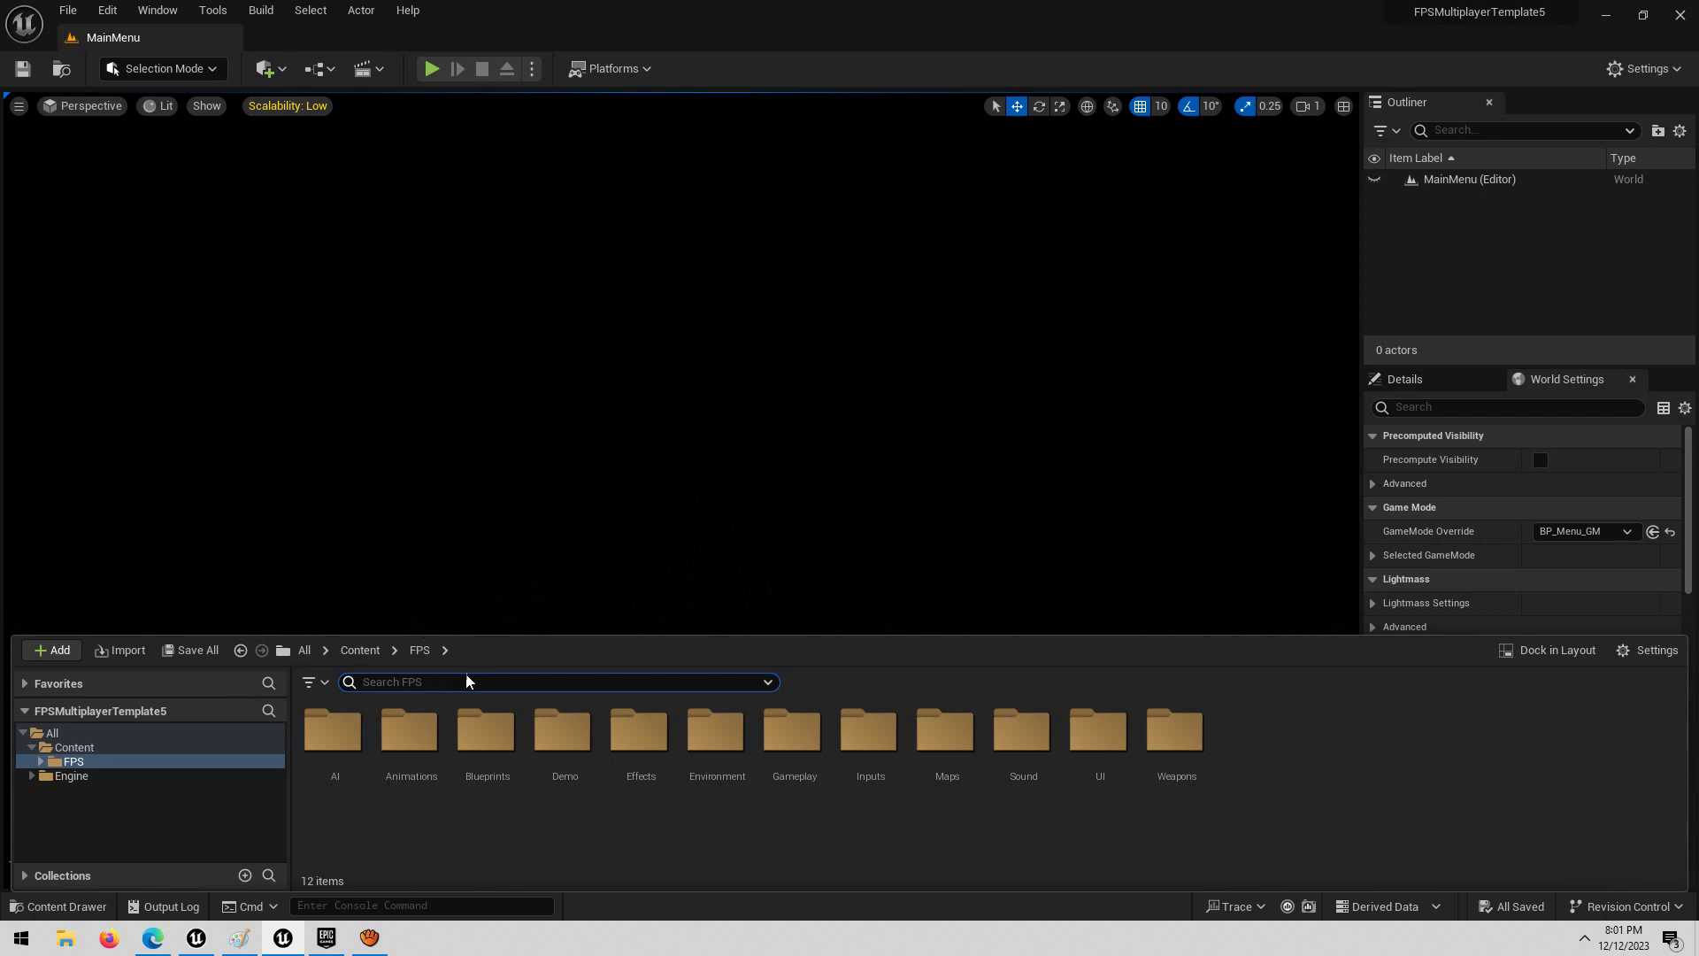
{"action": "type", "text": "c"}
{"action": "key", "text": "BackSpace"}
{"action": "type", "text": "character select"}
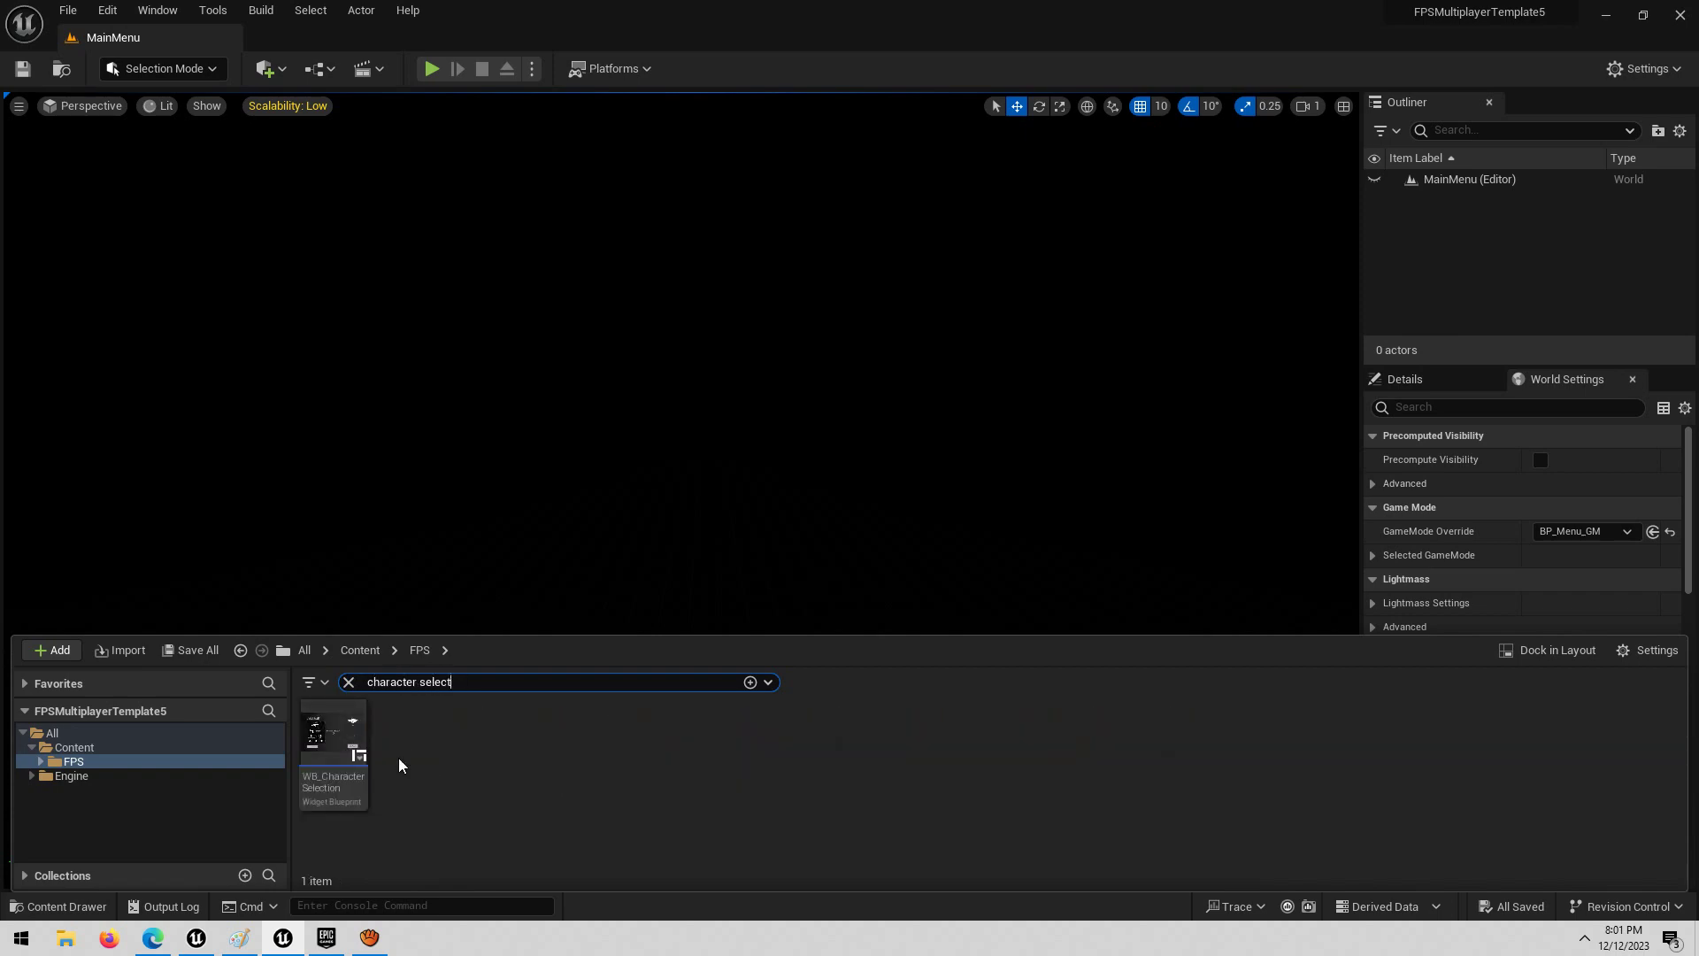
Step: Open the WB_CharacterSelection widget blueprint in its Graph view
{"action": "double_click", "coordinate": [343, 753]}
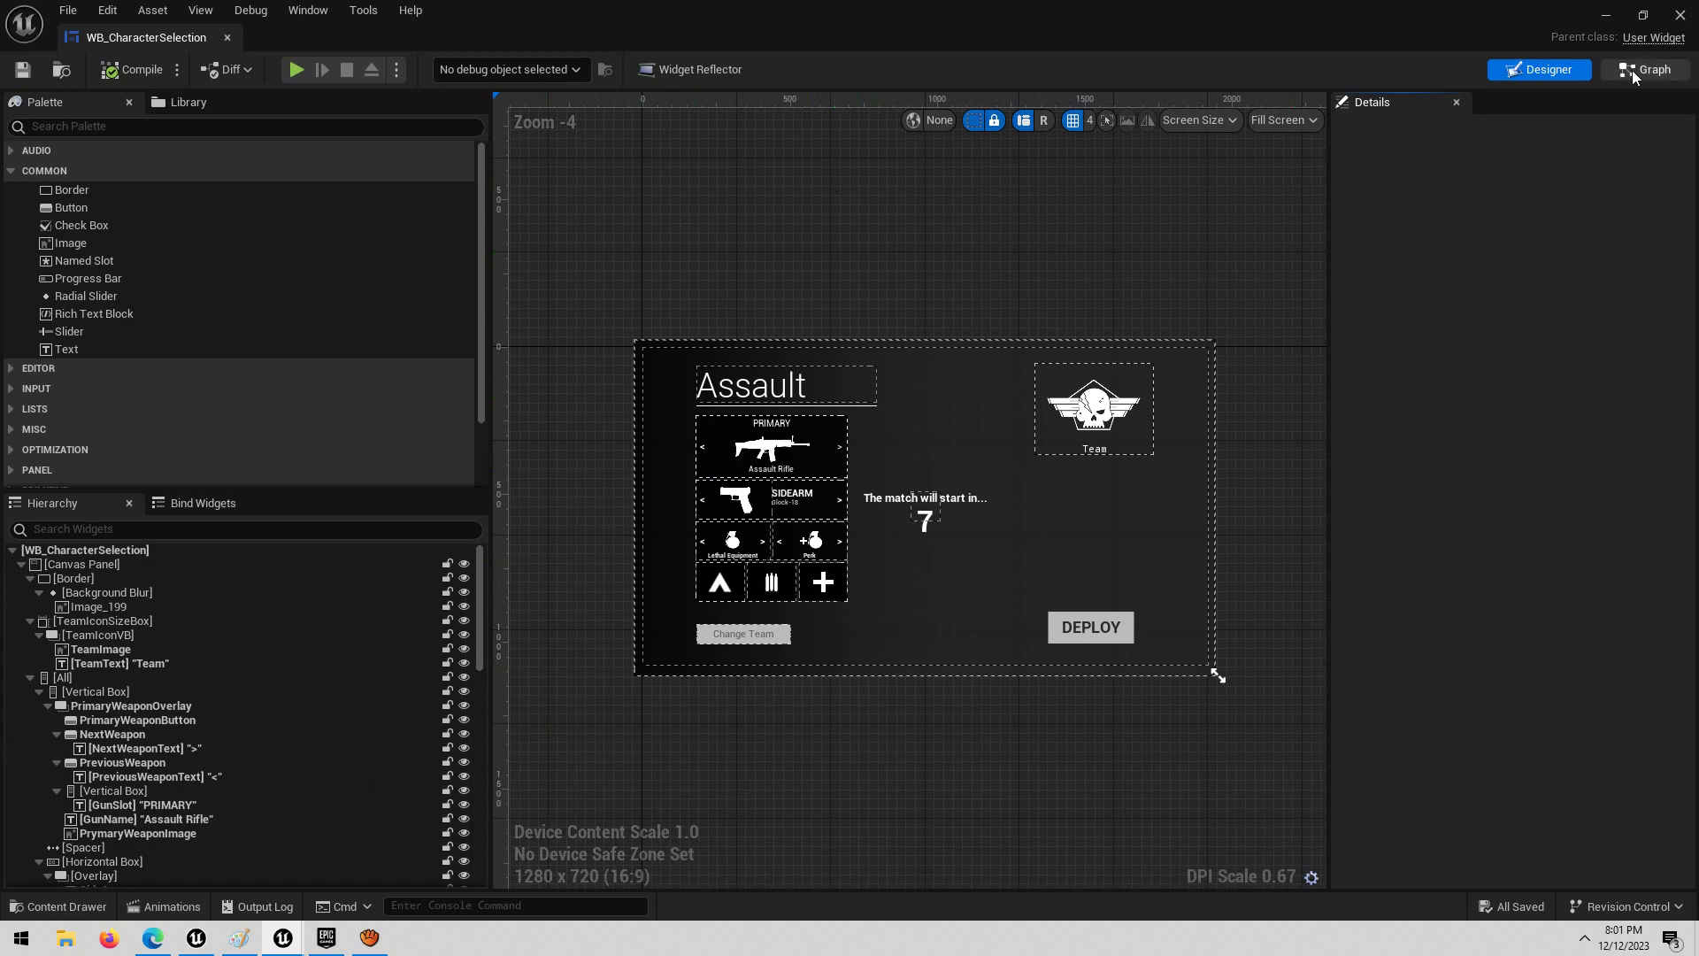
{"action": "left_click", "coordinate": [1637, 71]}
{"action": "left_click", "coordinate": [1646, 72]}
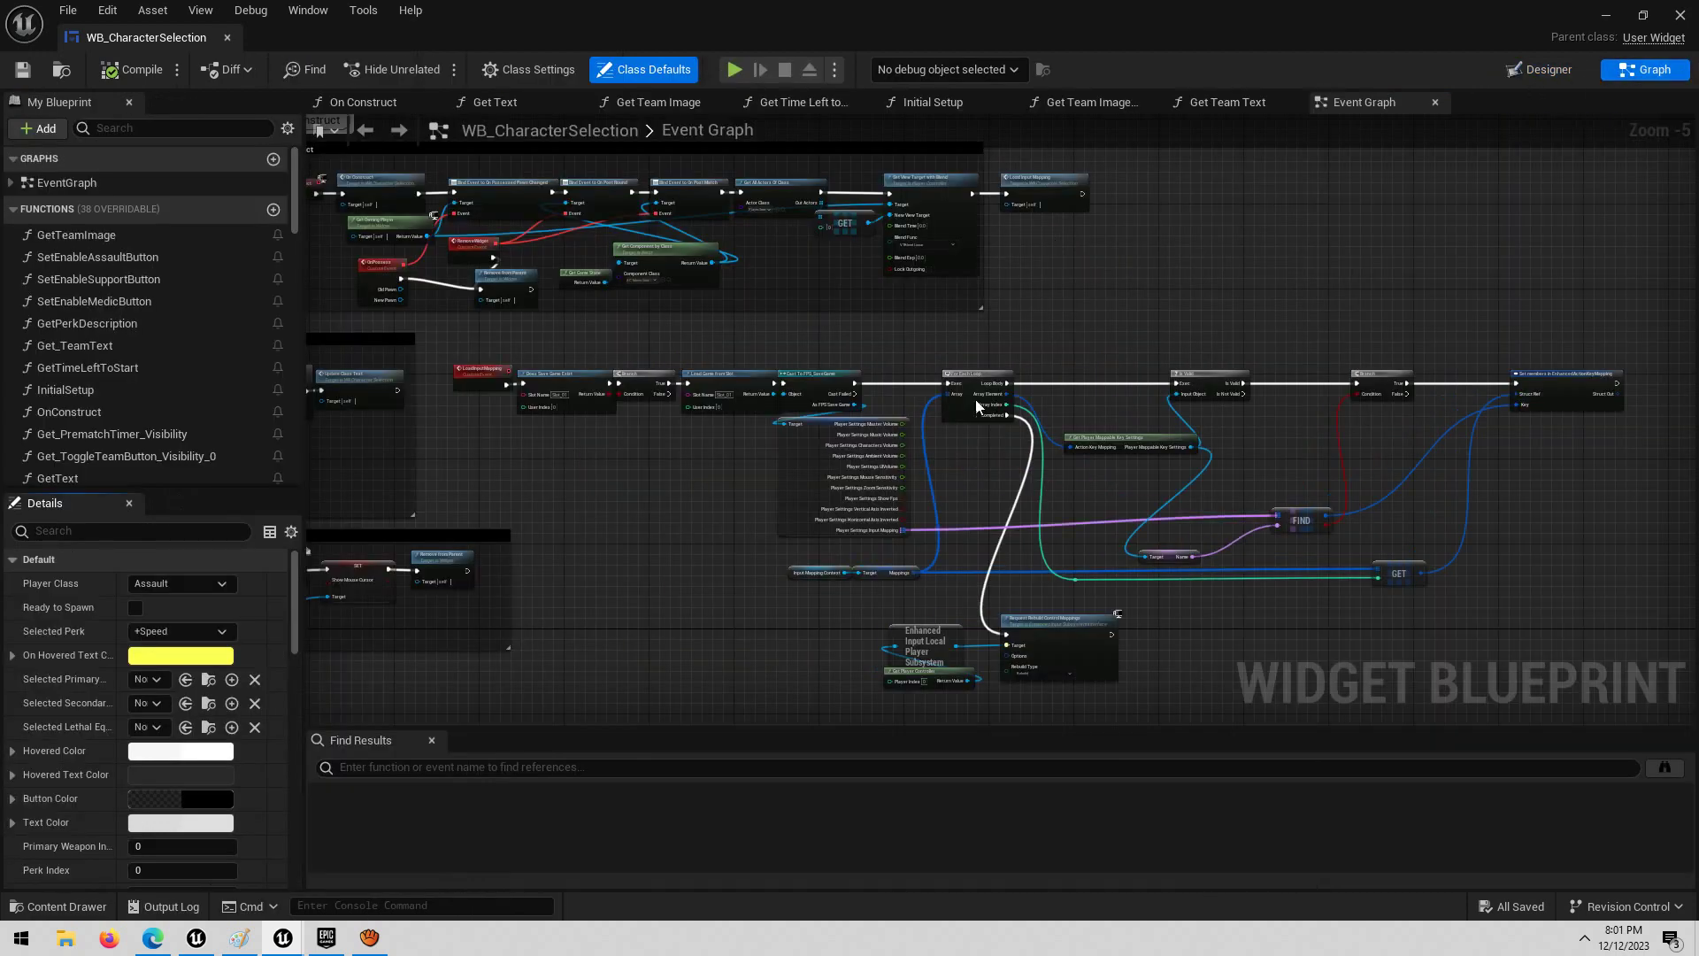
Step: Filter My Blueprint for 'primary' and view PrimaryWeapons' five default map entries
{"action": "left_click", "coordinate": [119, 131]}
{"action": "type", "text": "o"}
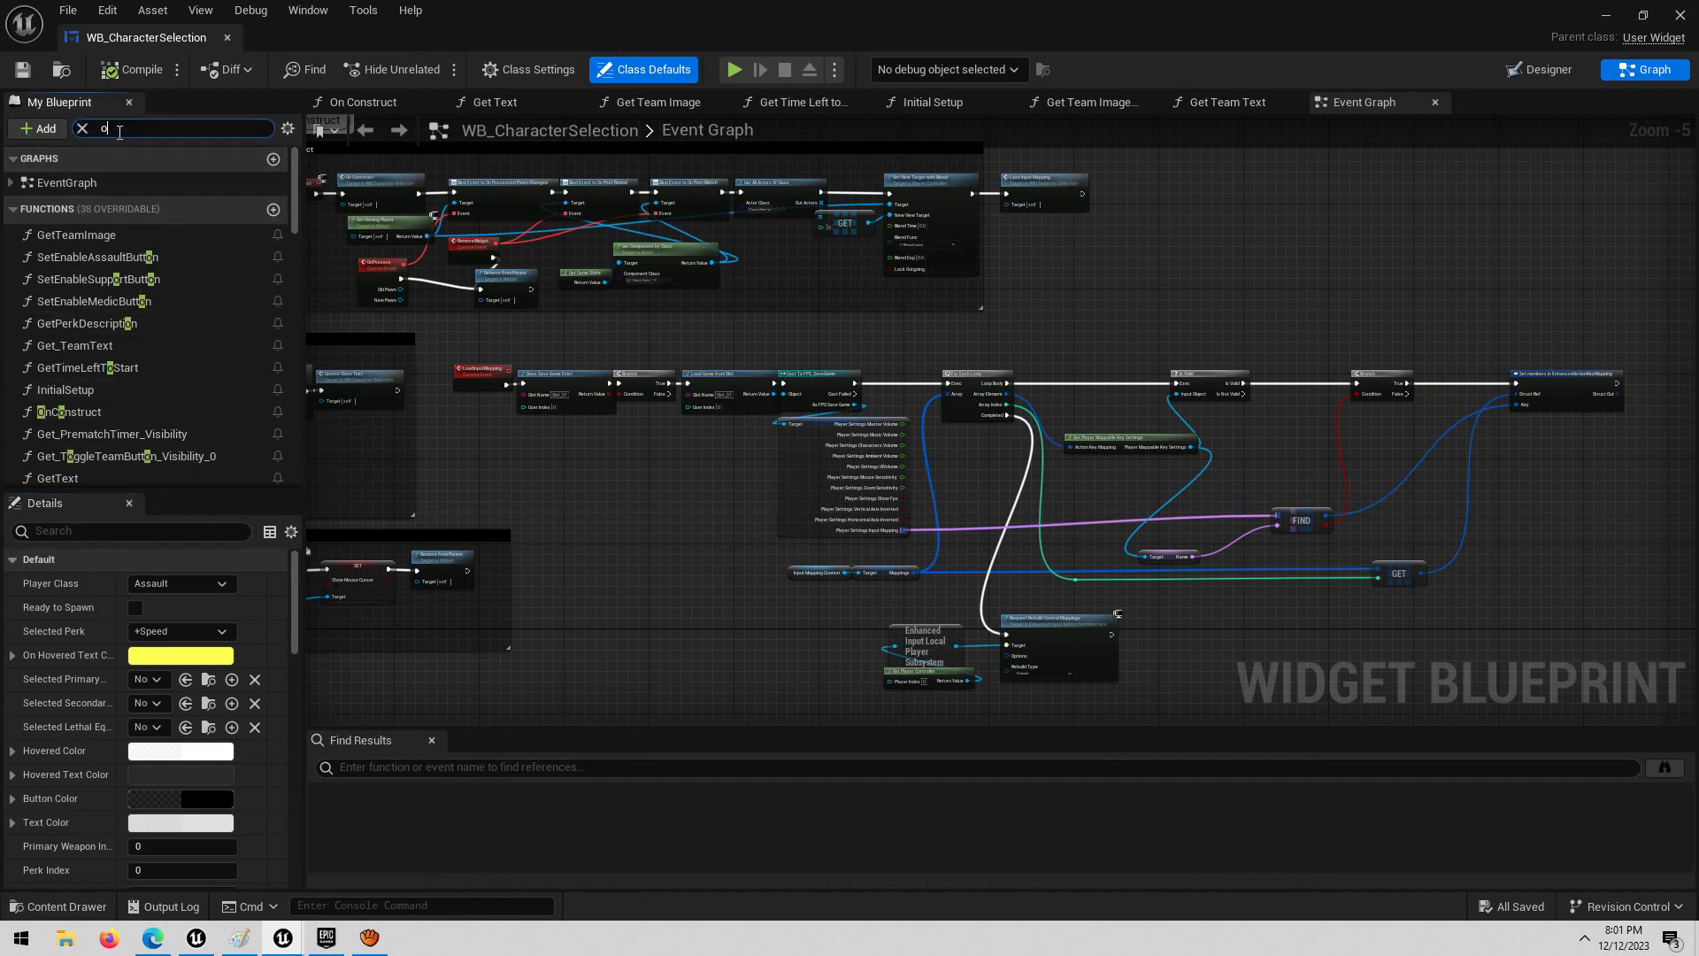
{"action": "key", "text": "BackSpace"}
{"action": "type", "text": "primaruy"}
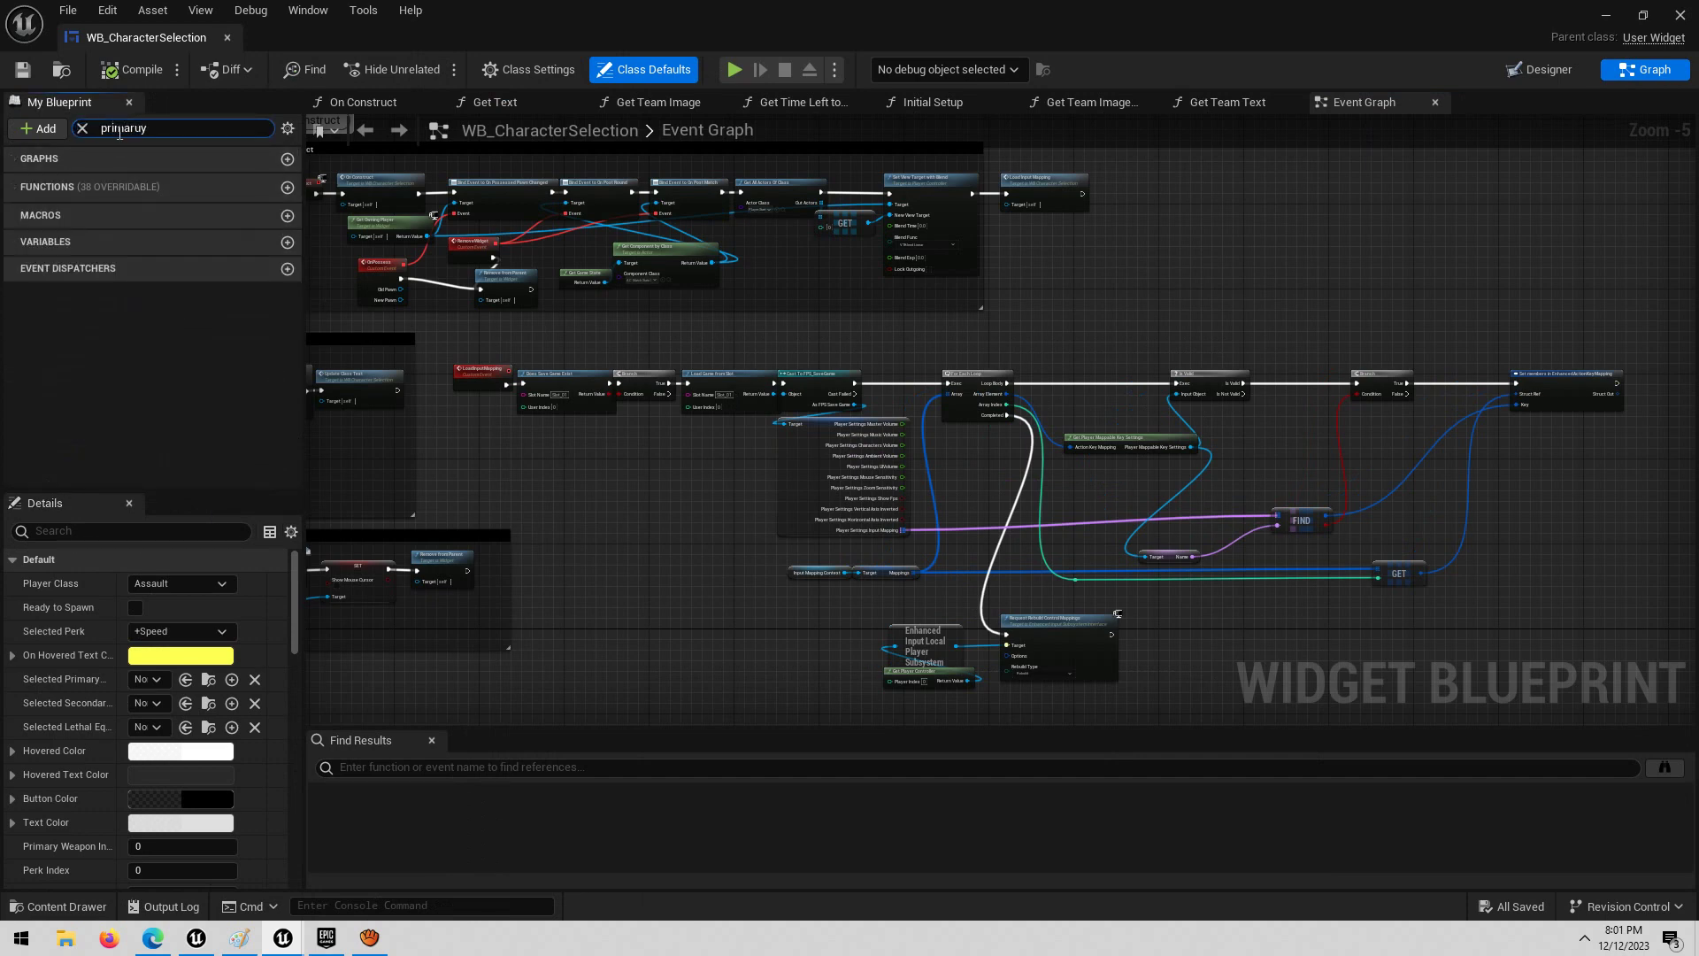
{"action": "key", "text": "ctrl+a"}
{"action": "type", "text": "primary"}
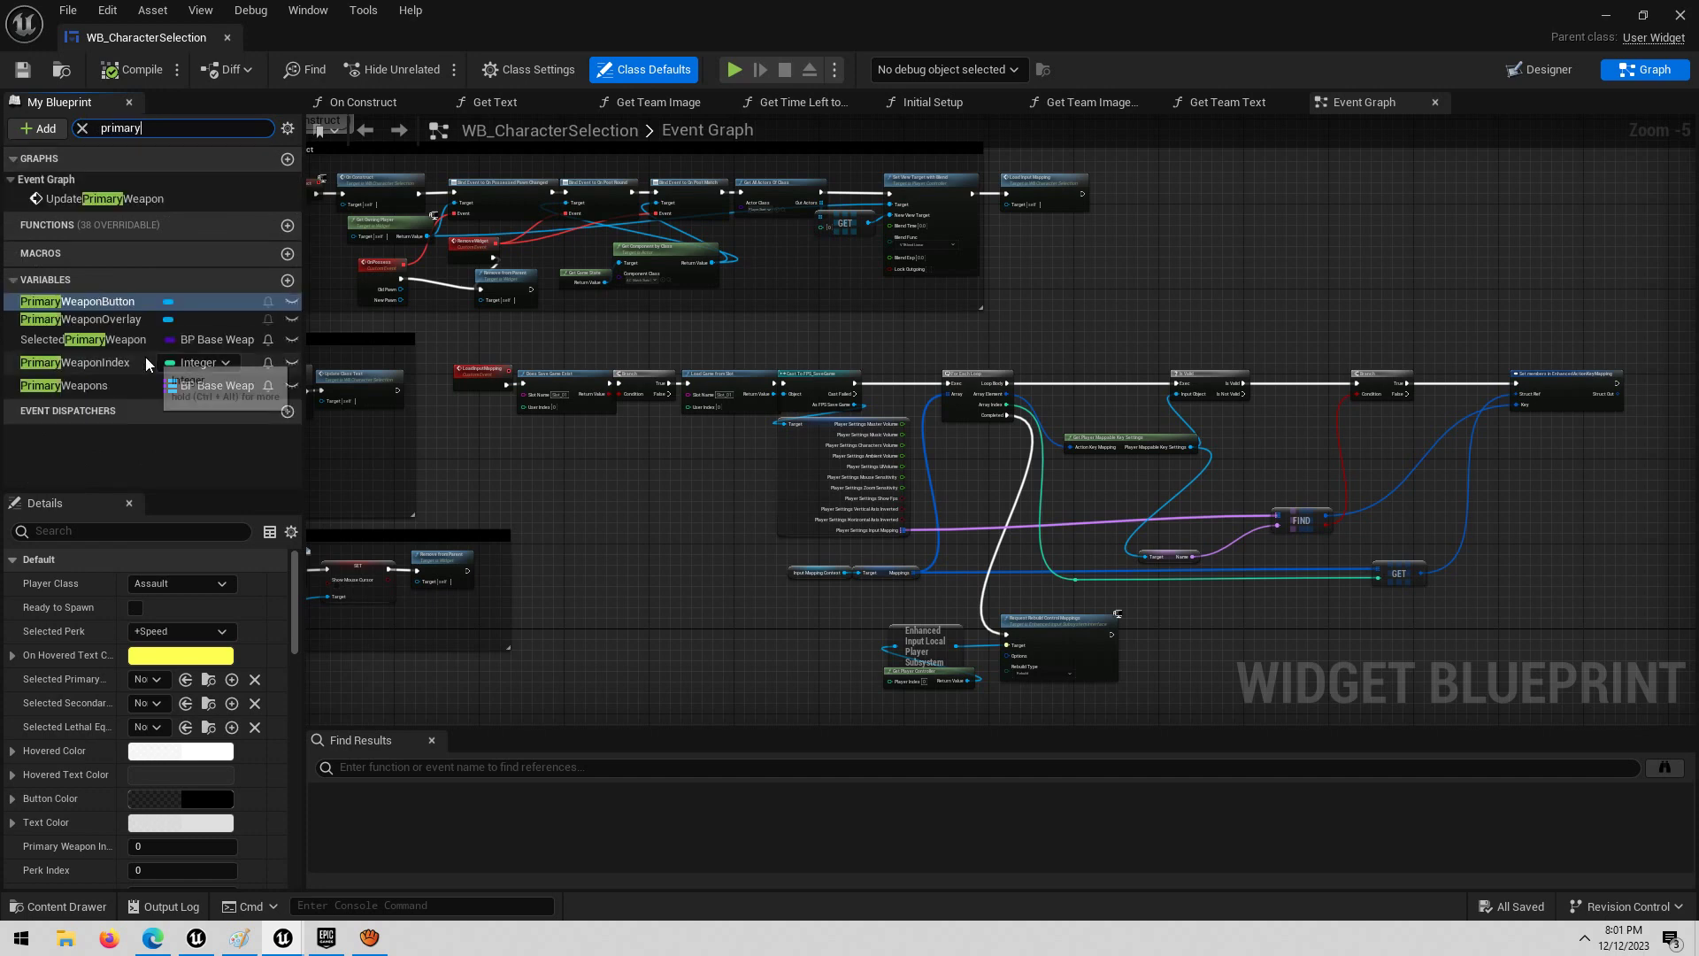
{"action": "left_click", "coordinate": [104, 387]}
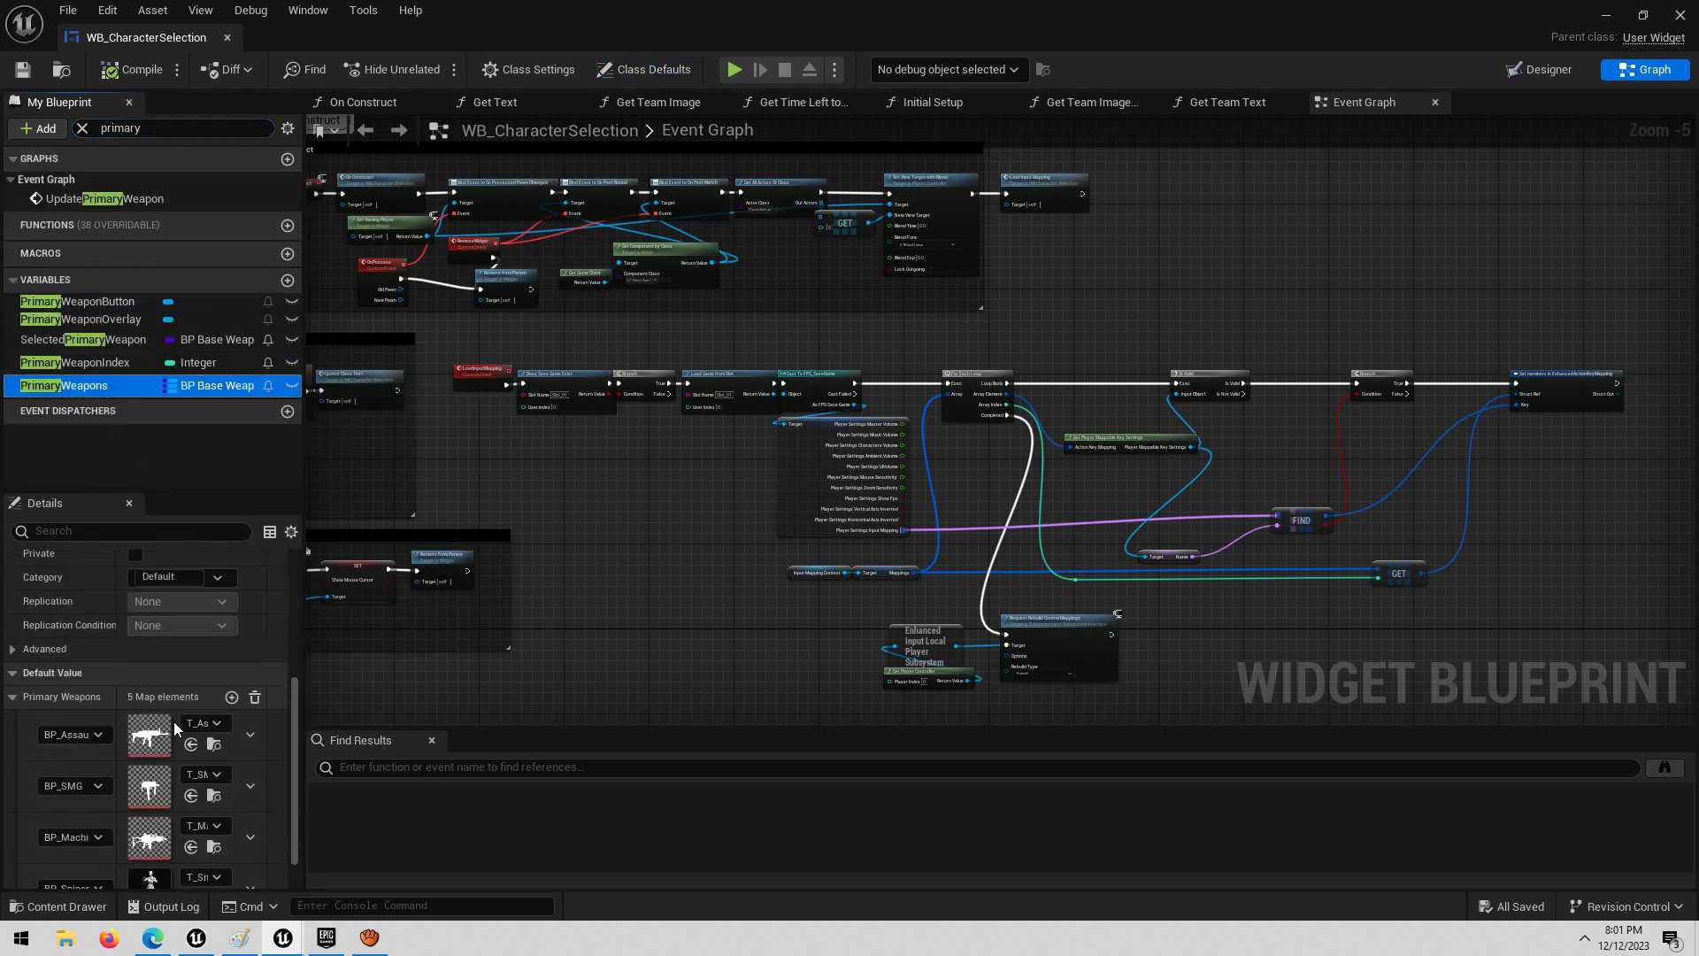
{"action": "scroll", "coordinate": [87, 761], "scroll_direction": "down", "scroll_amount": 3}
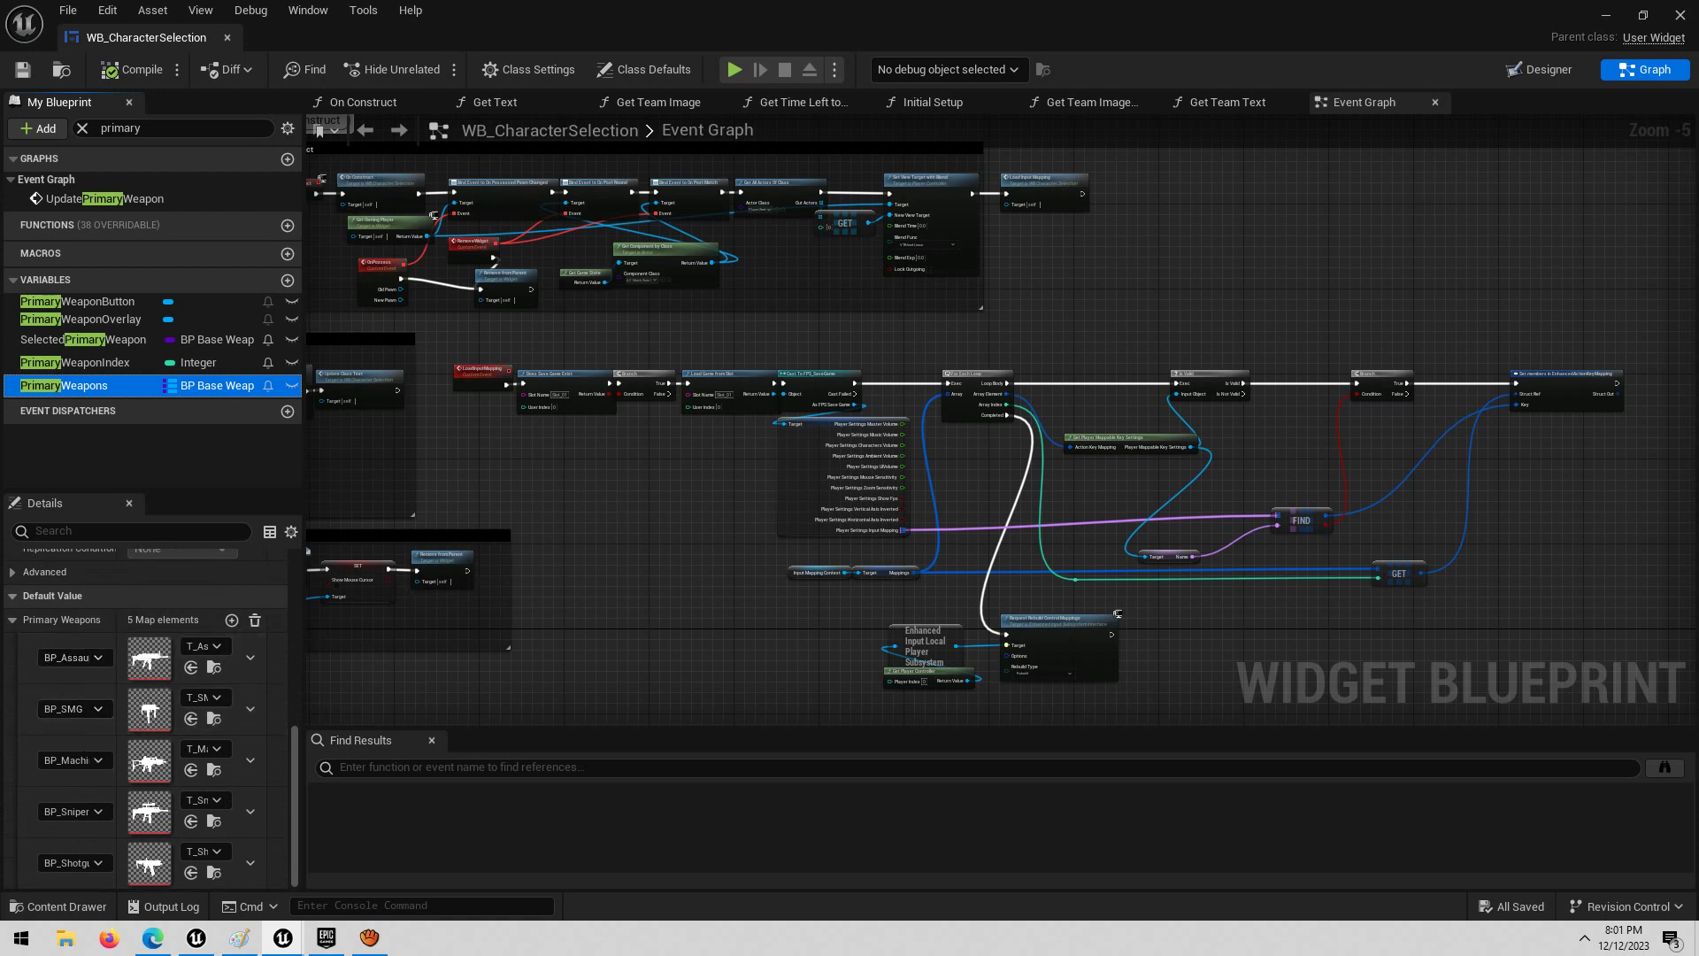
Step: Minimize the WB_CharacterSelection editor and bring the aTube Catcher recorder to the front
{"action": "left_click", "coordinate": [1607, 18]}
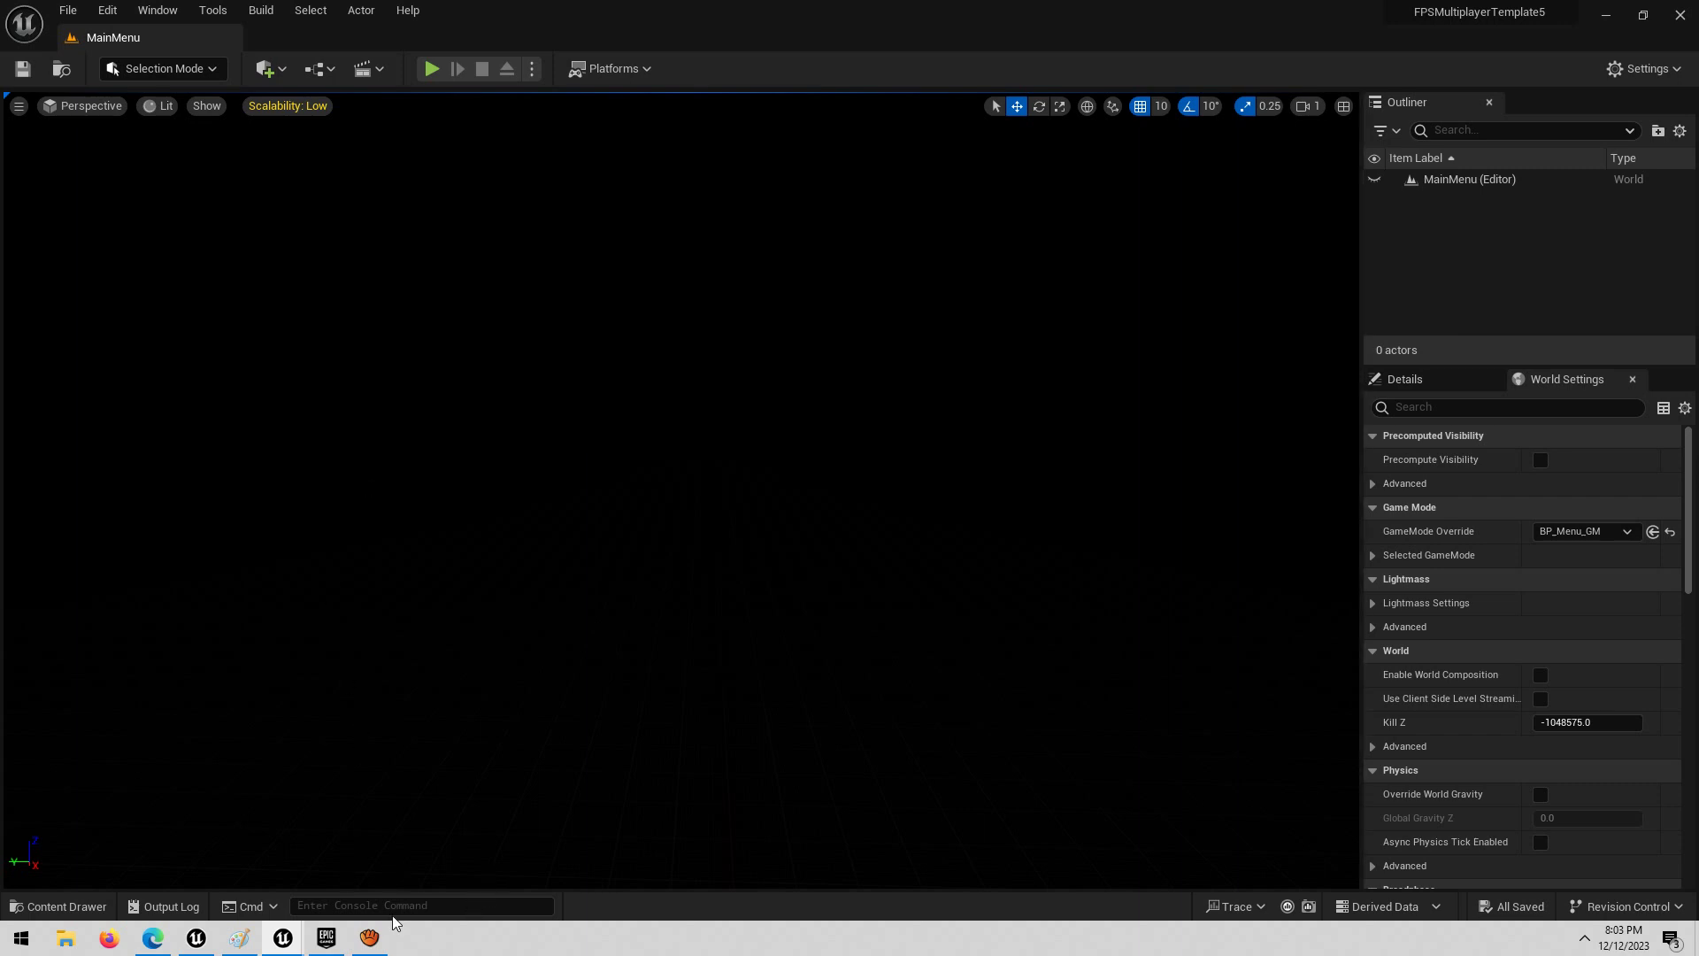
{"action": "left_click", "coordinate": [378, 950]}
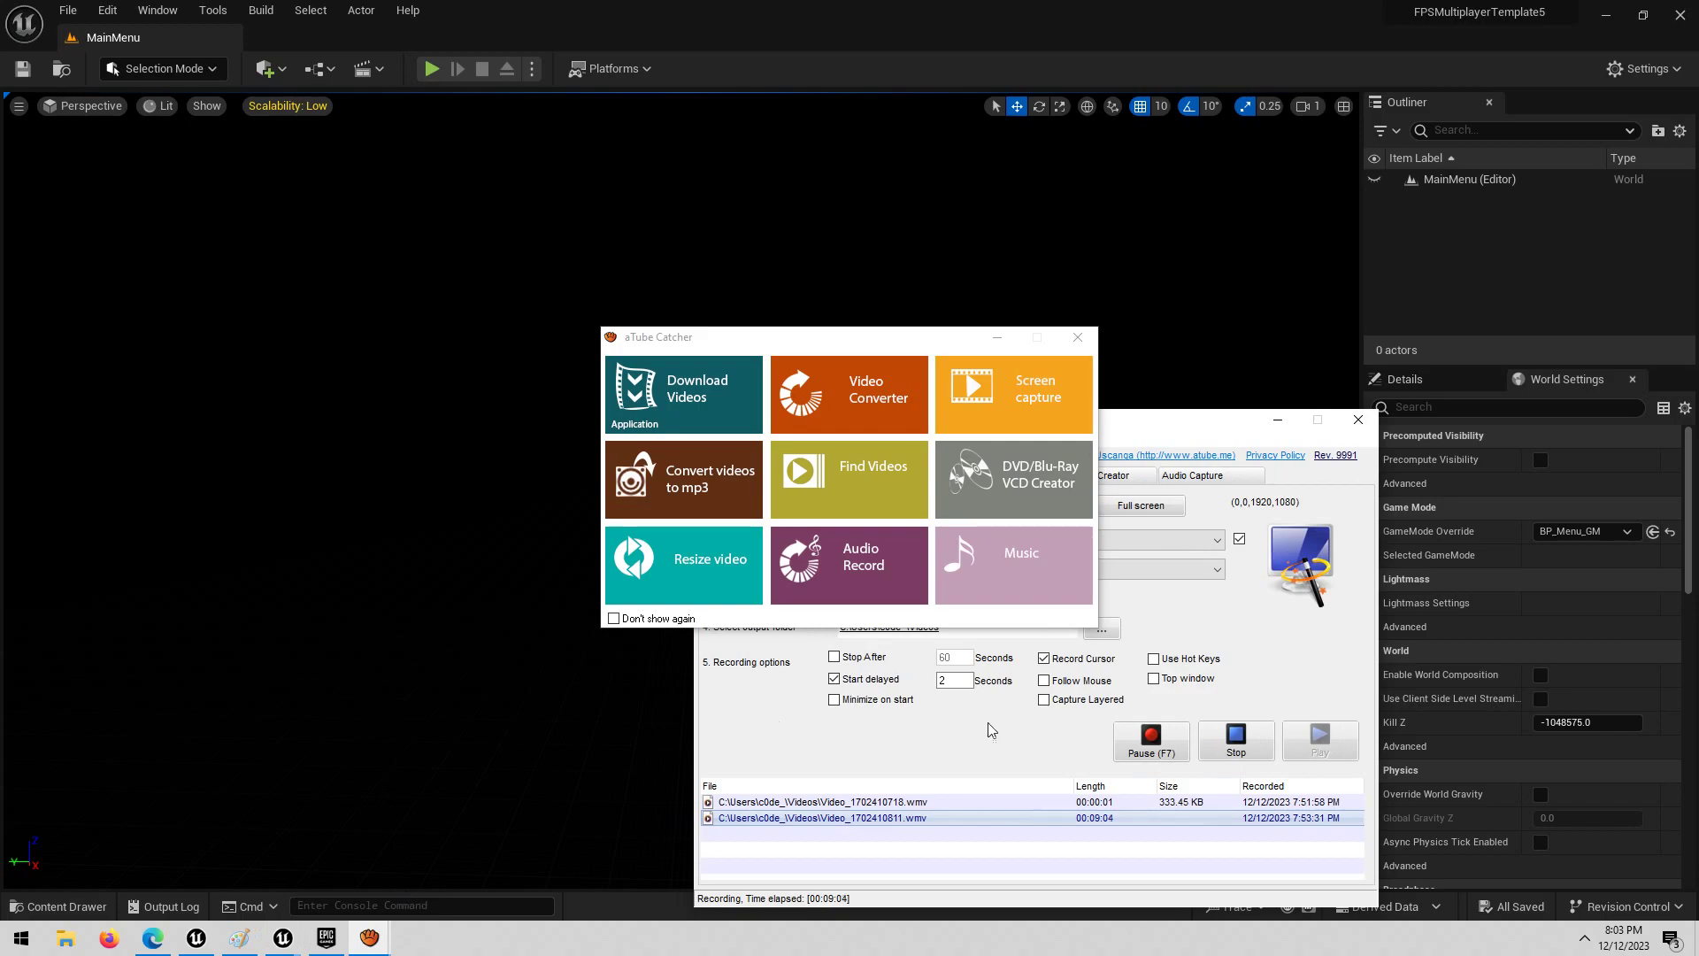